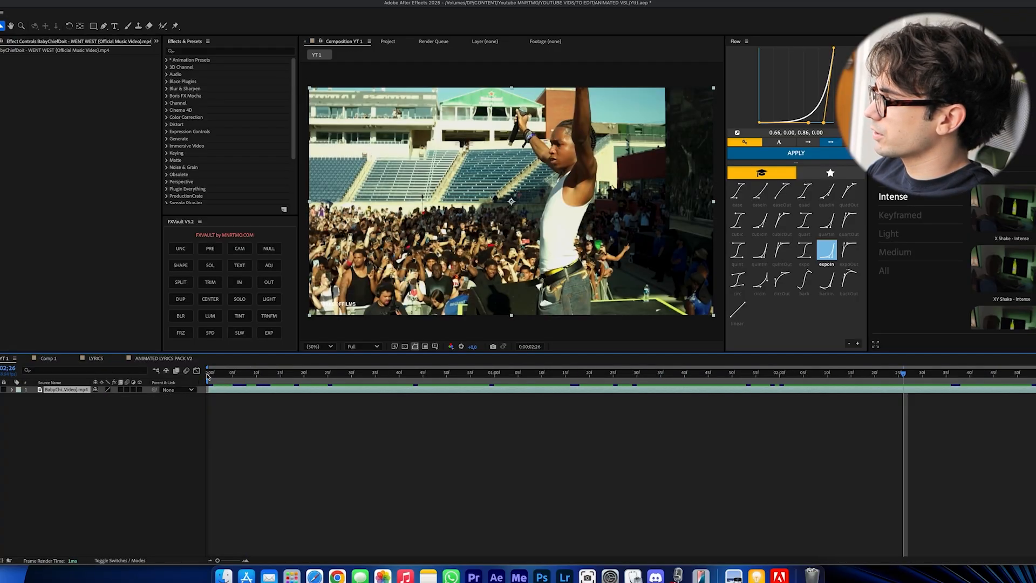
- Review the start of the YT 1 footage and park the playhead at 0;00;00;49, where the stage shot begins
drag(280, 373, 395, 372)
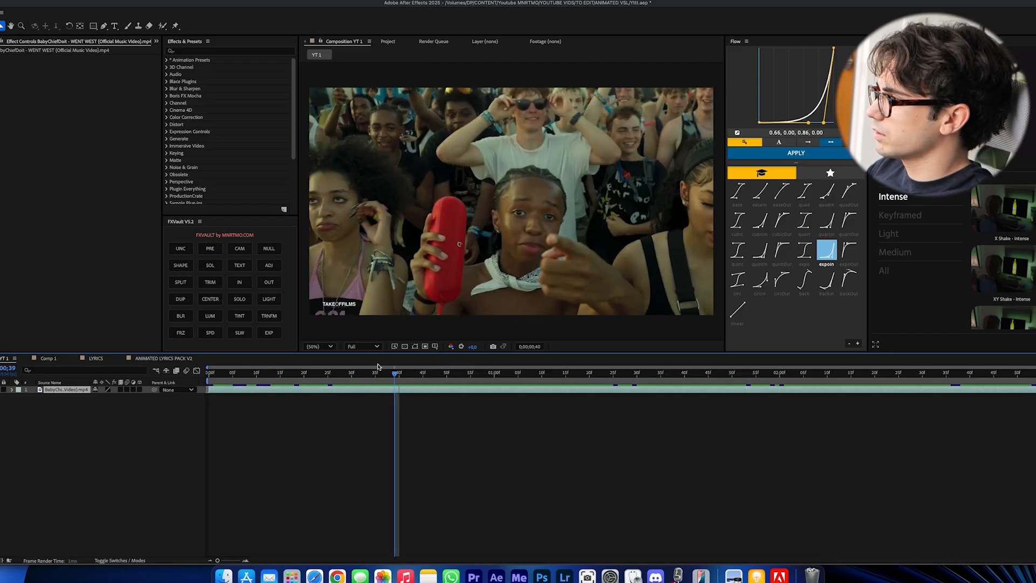
key(space)
key(space)
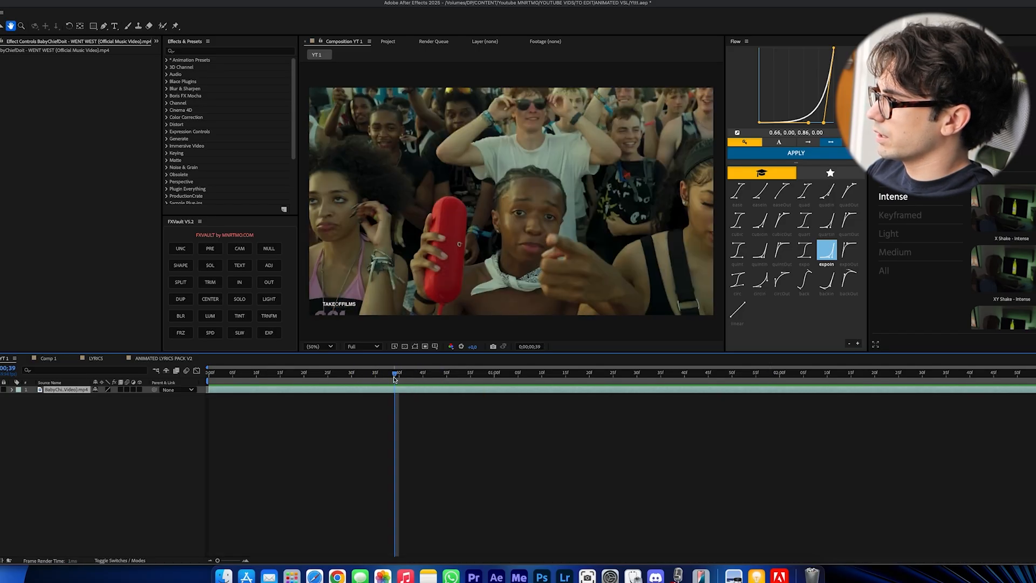
drag(396, 379, 445, 385)
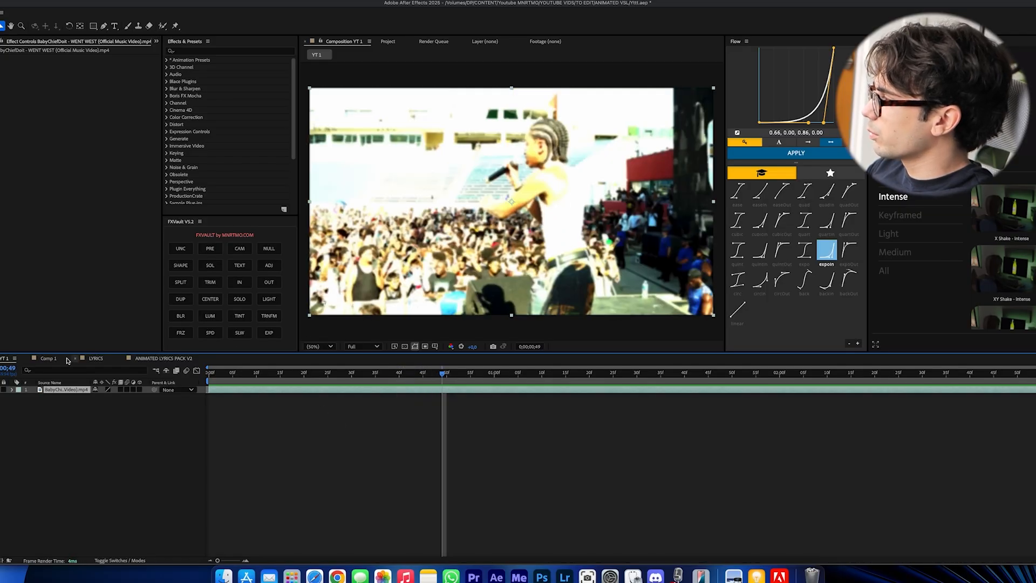
- Open the text precomp of the LYRICS 1 template in the LYRICS composition
click(97, 358)
drag(258, 381, 230, 494)
double_click(231, 496)
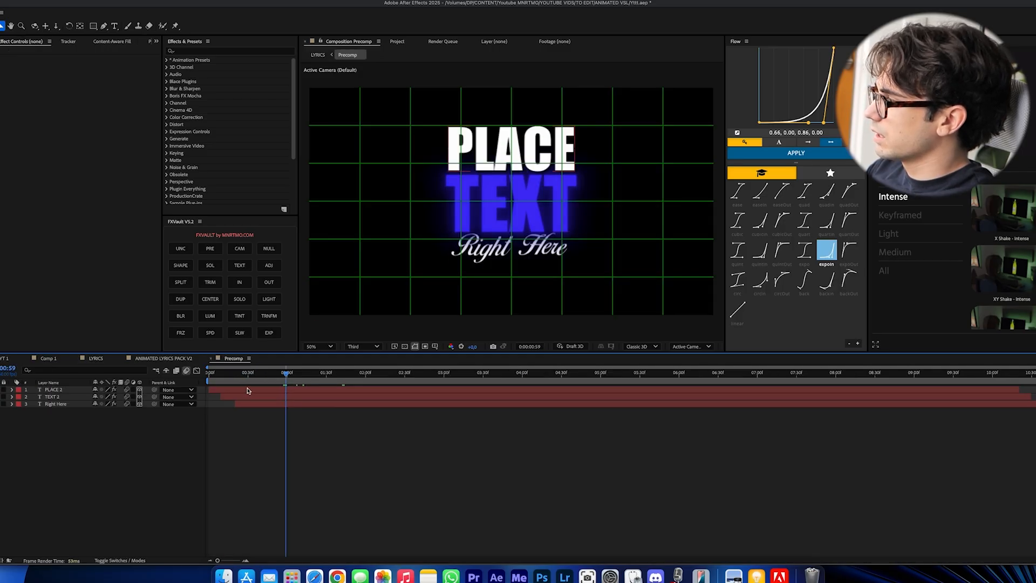
- Replace the PLACE text with BABYCHIEF
double_click(254, 390)
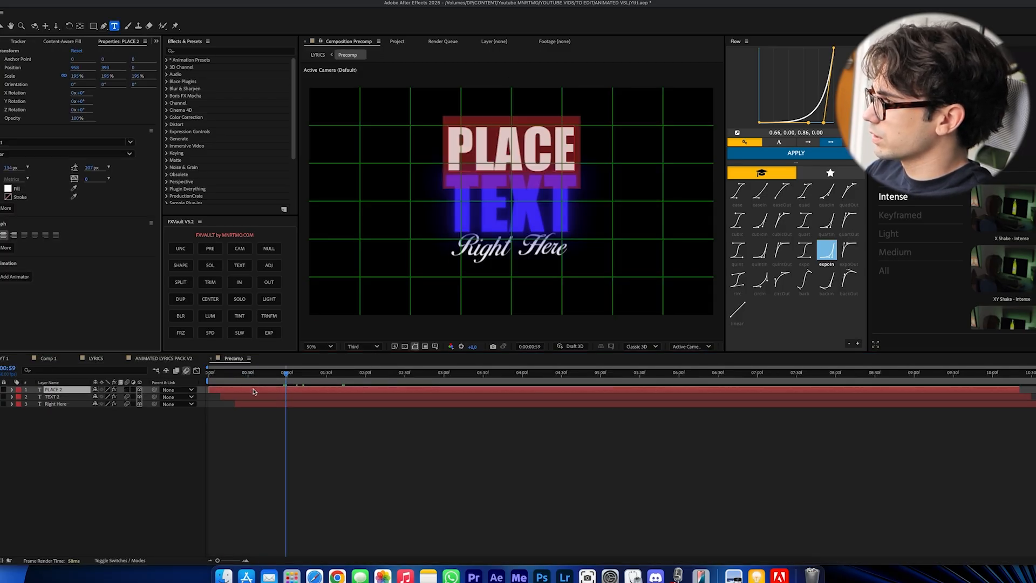
text(ABY)
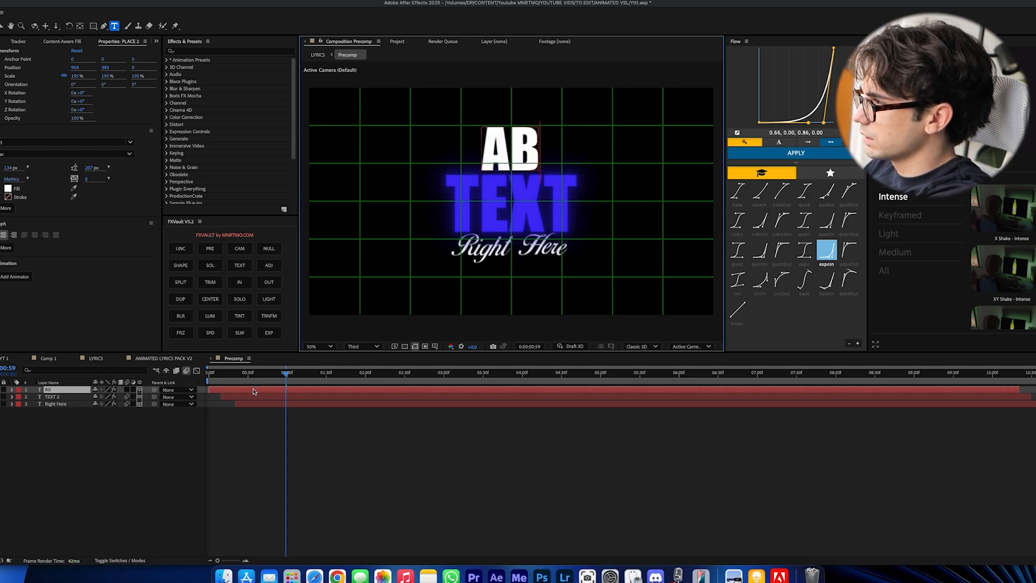
key(BackSpace)
key(BackSpace)
key(BackSpace)
text(BAB)
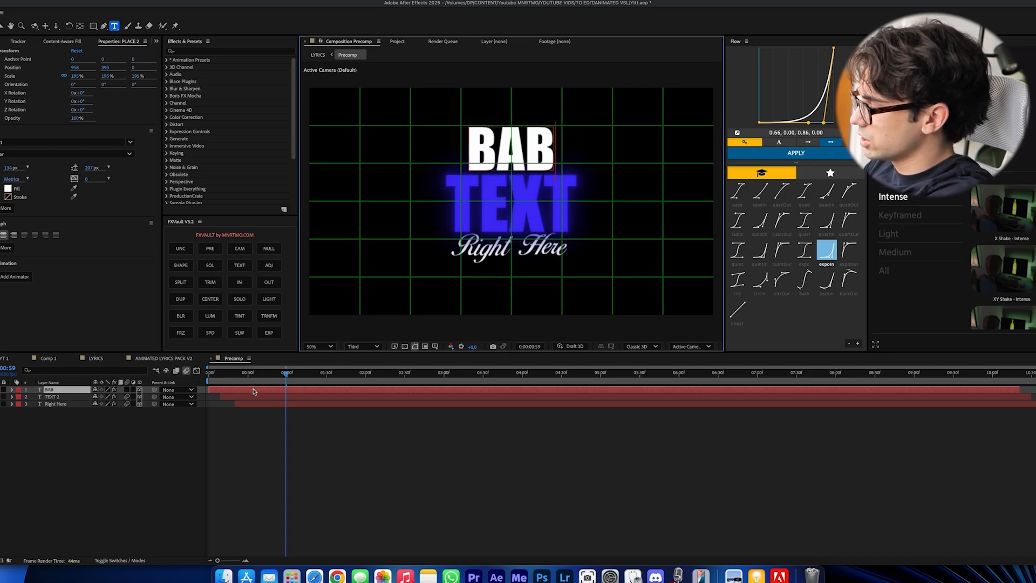
text(YCHIEF)
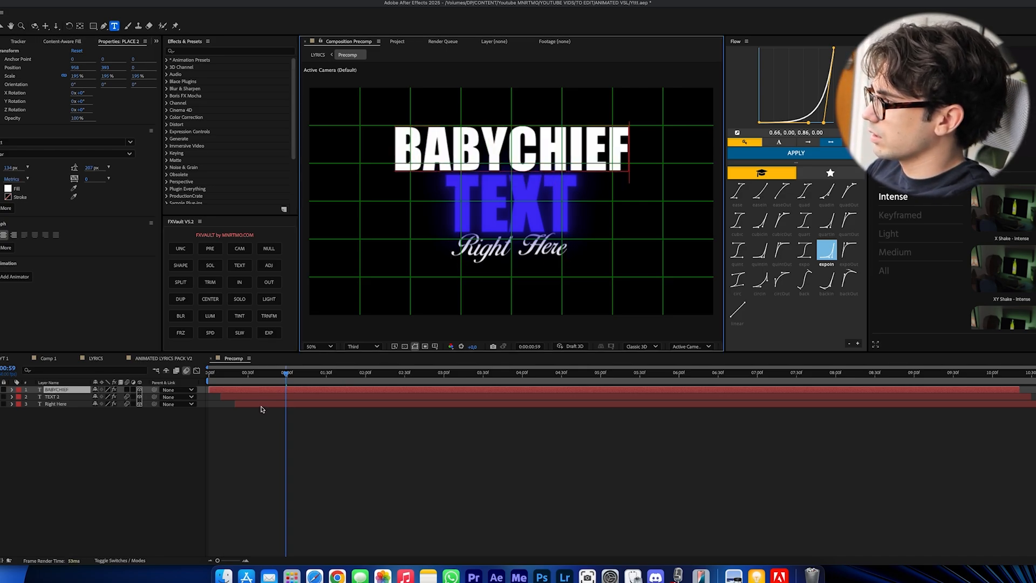
- Replace the TEXT word with WENT and the Right Here script line with Kanye West
click(261, 398)
text(WZE)
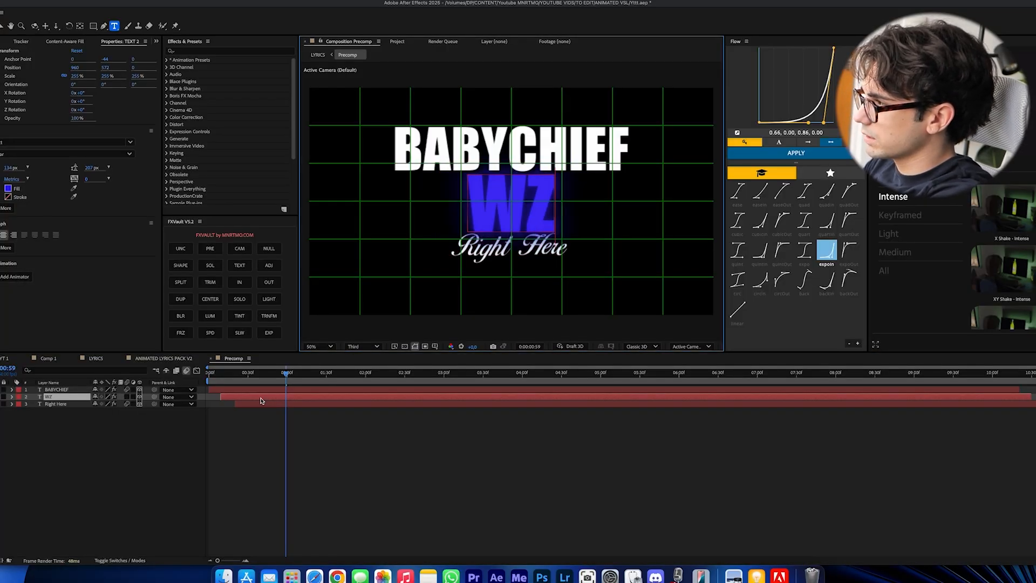
key(BackSpace)
key(BackSpace)
text(ENT)
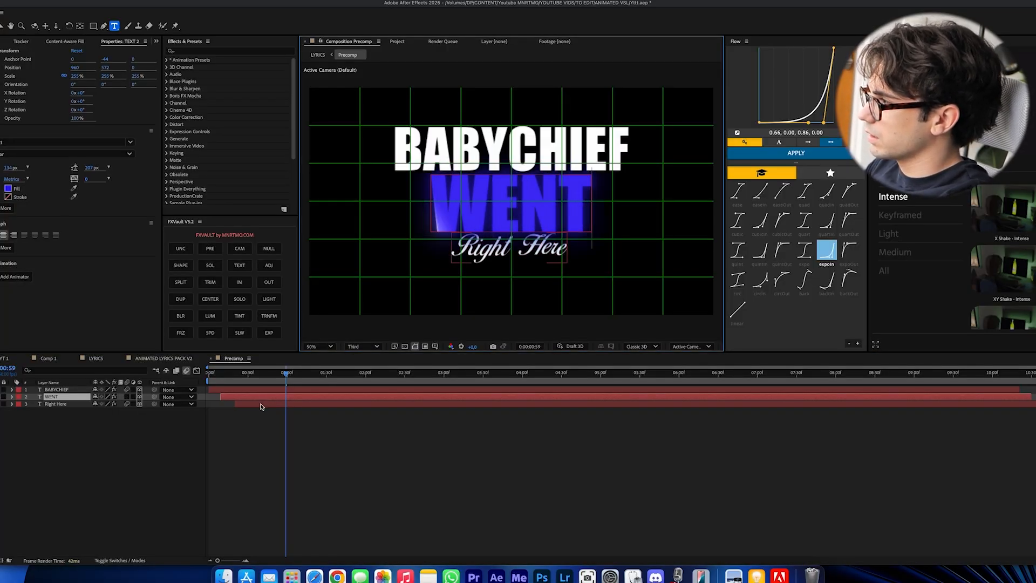
double_click(261, 404)
text(Kanye)
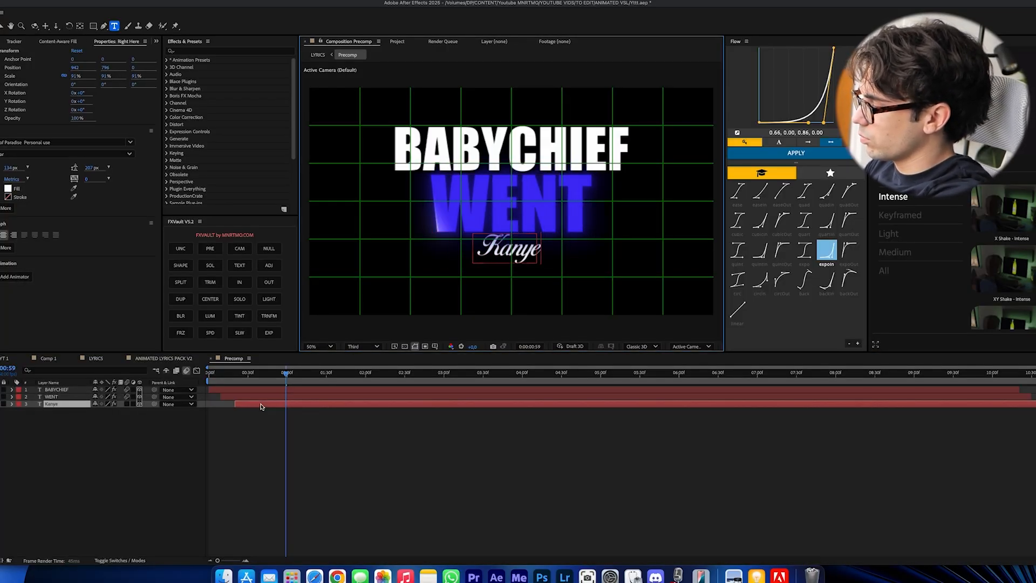
text( West)
- Copy the LYRICS 1 title precomp into the YT 1 composition and start it at 0;00;00;49
click(94, 367)
click(95, 358)
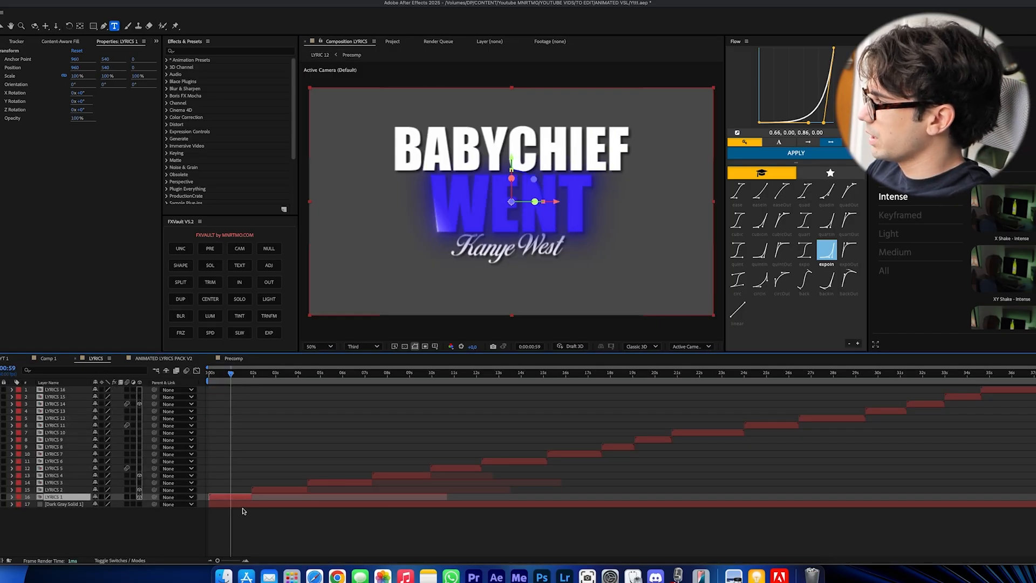
click(15, 360)
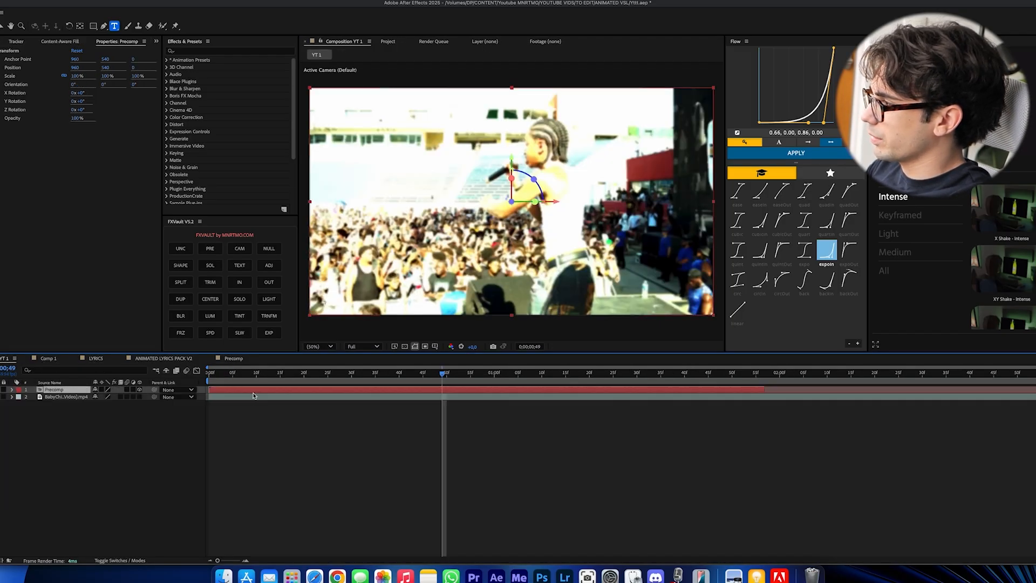
drag(351, 390, 576, 399)
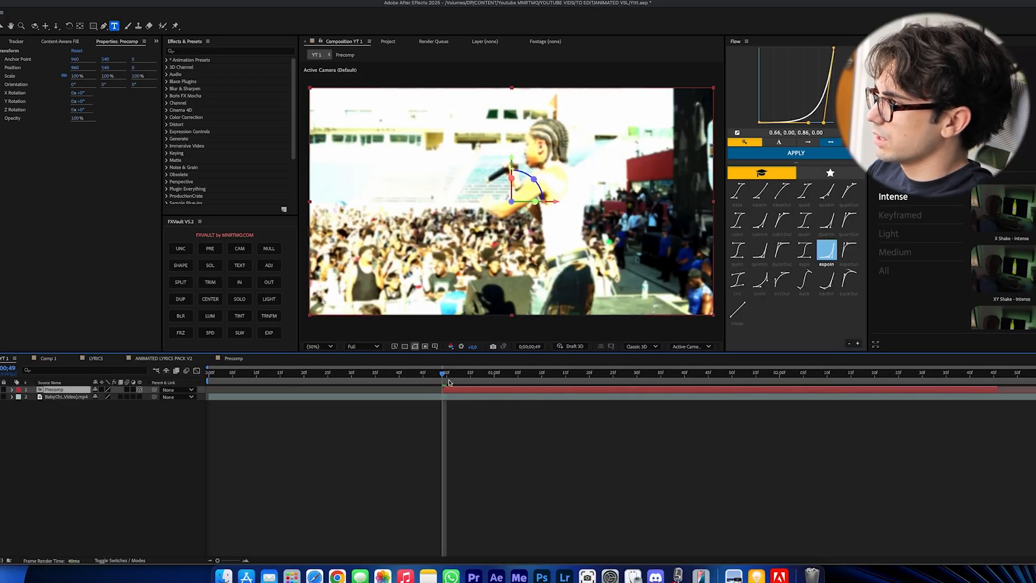
- Advance to 0;00;01;31 and rotate the title precomp in 3D to a Y orientation of about 334.8°
key(v)
key(space)
drag(523, 202, 538, 202)
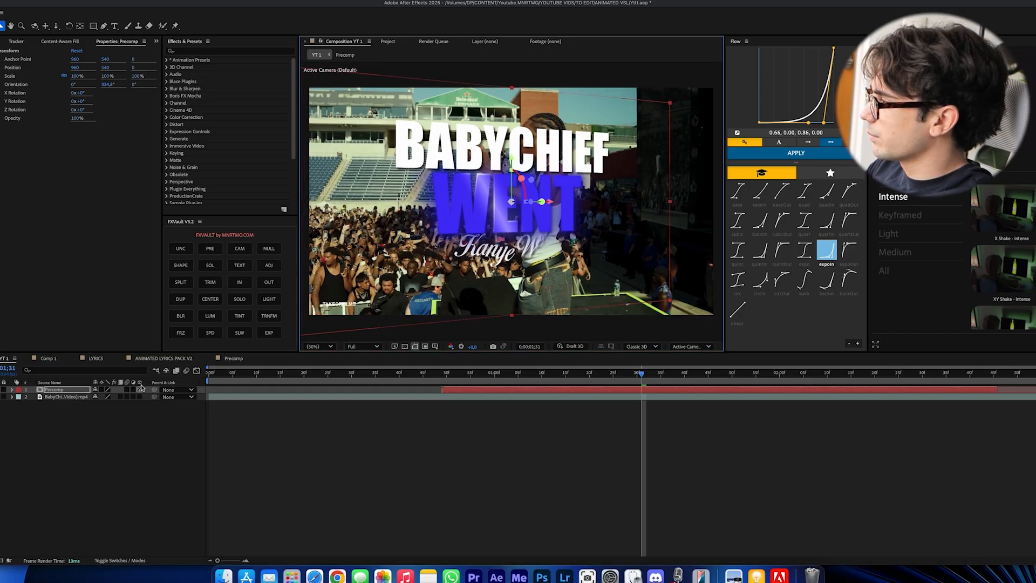
- Scale the title precomp to 70% and move it over the stands beside the performer, around position 465, 406
key(s)
drag(108, 397, 92, 393)
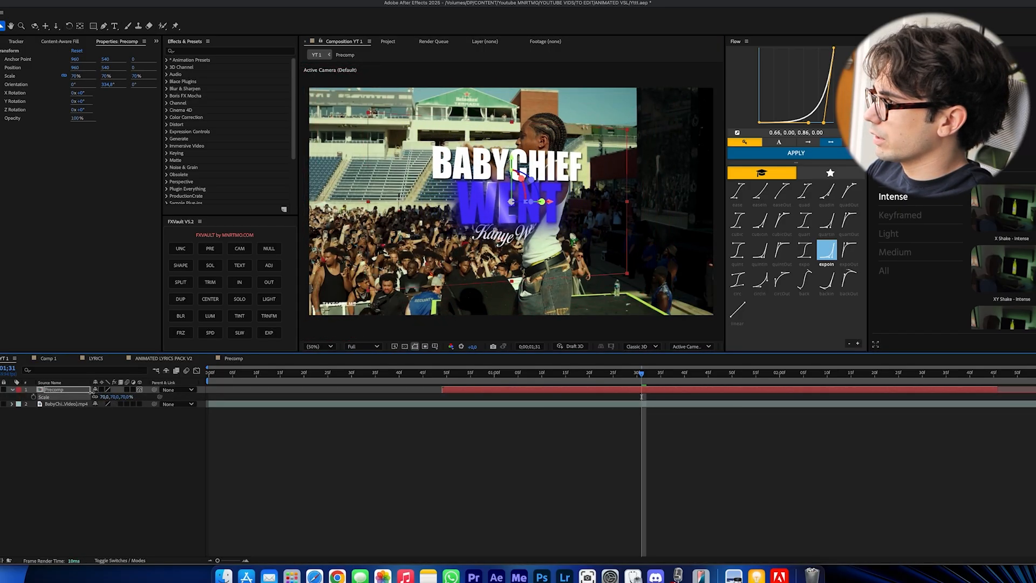
drag(469, 187, 367, 163)
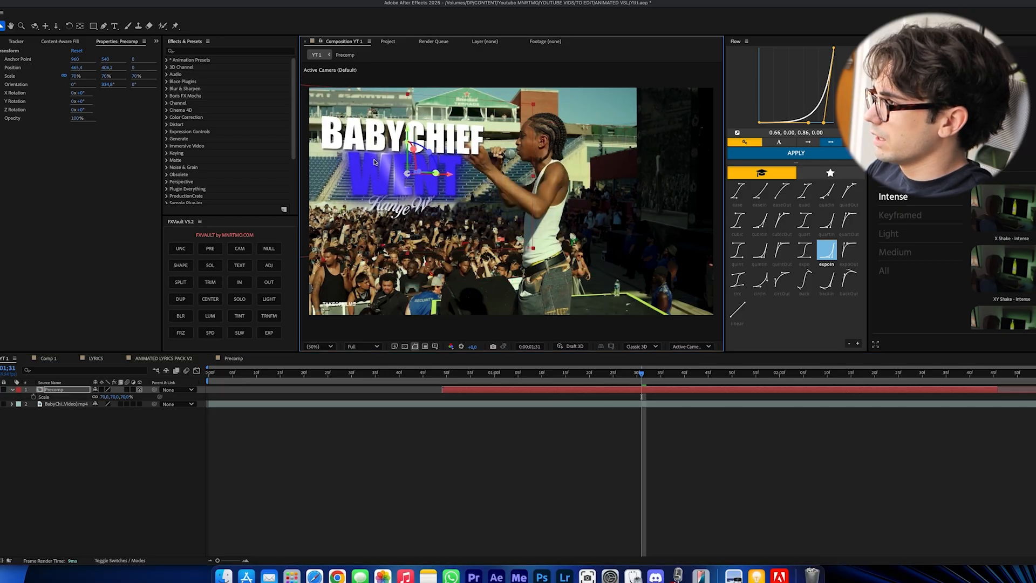
- Duplicate the music video footage layer and place the copy above the title precomp
click(535, 192)
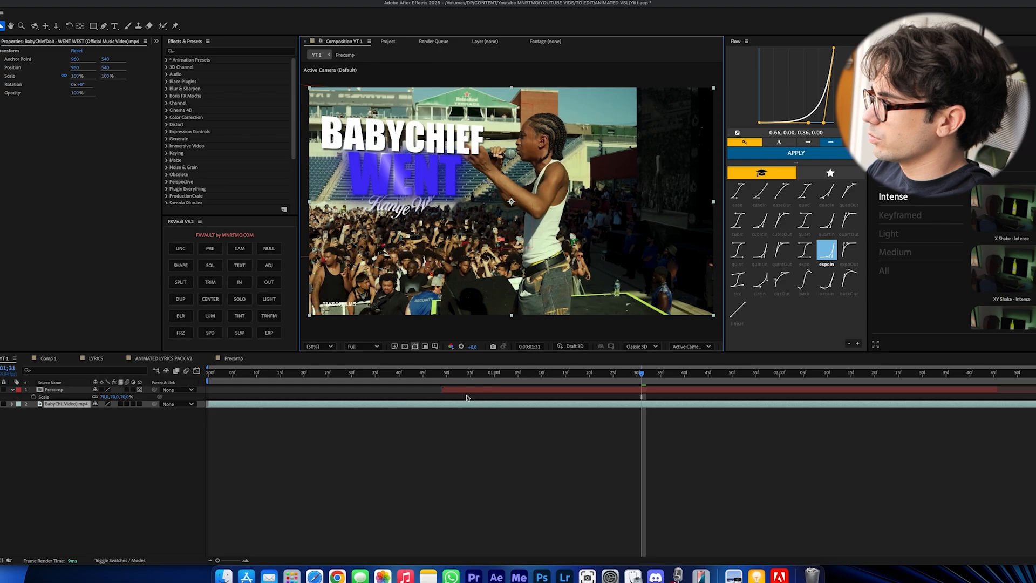
key(super+d)
drag(65, 408, 410, 361)
- Trim the duplicated footage at both ends to about 01;07–01;47, the section where the performer overlaps the title
drag(642, 376, 717, 373)
key(super+shift+d)
click(522, 396)
key(Delete)
click(715, 390)
key(super+shift+d)
key(Delete)
click(693, 390)
click(646, 372)
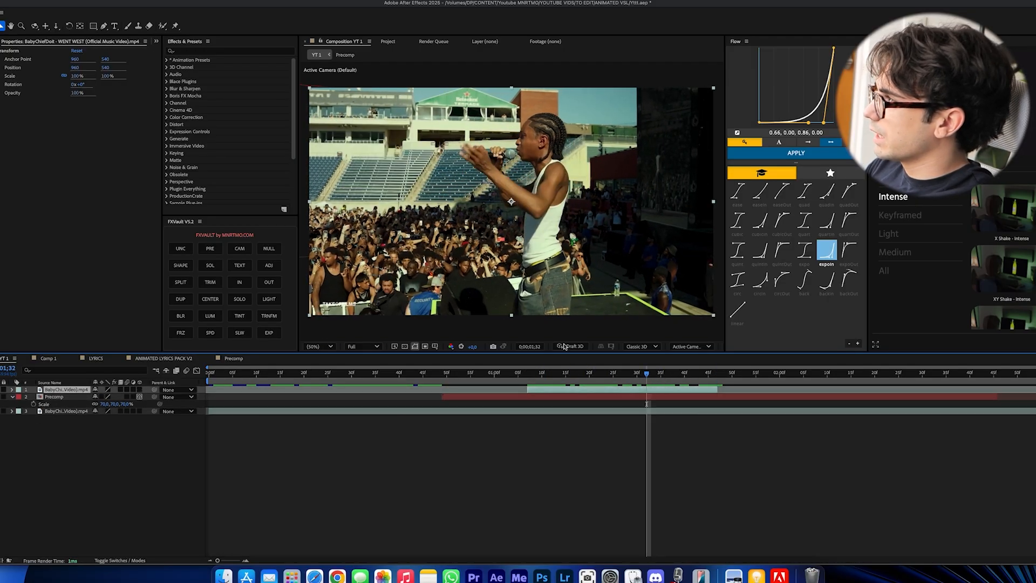
- Open the trimmed clip for Roto Brush work and set the composition's frame rate to 23.976 fps
click(162, 25)
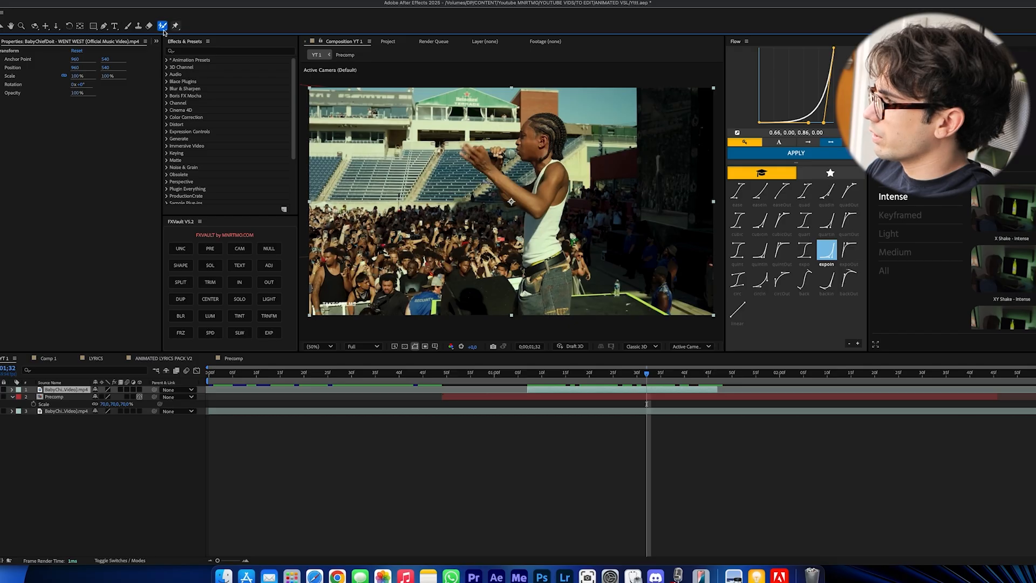
double_click(522, 177)
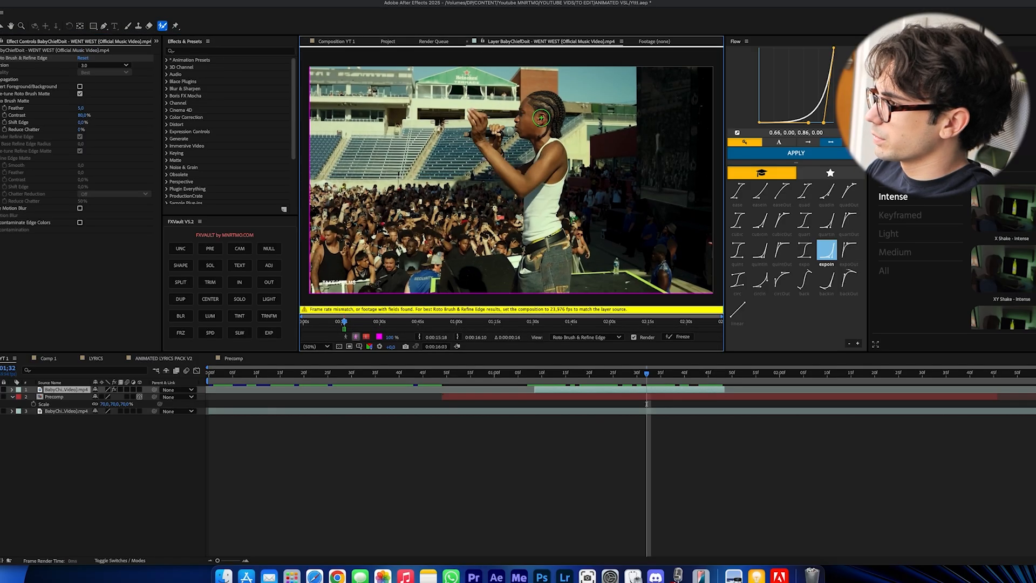
key(super+k)
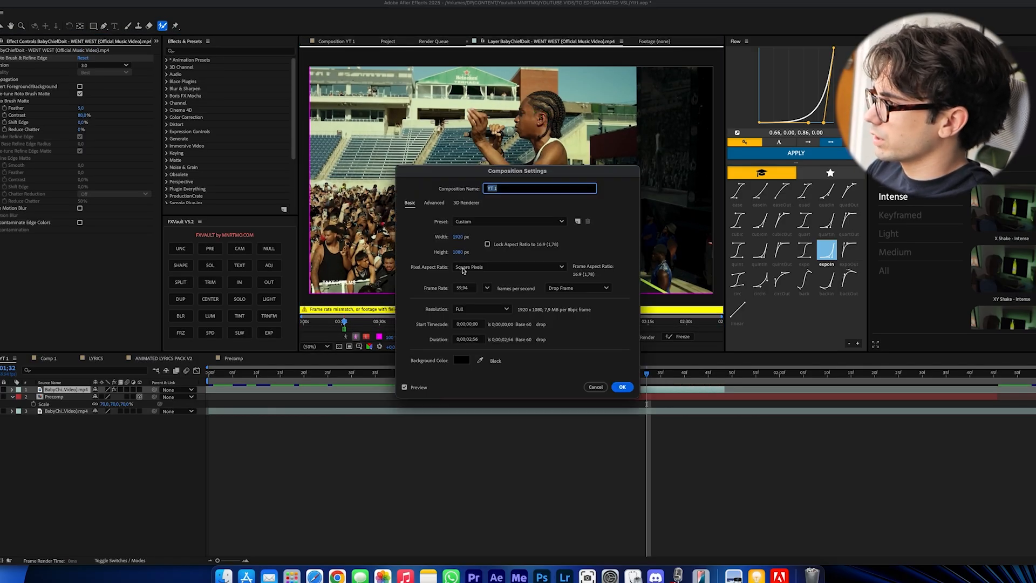
click(484, 288)
click(497, 333)
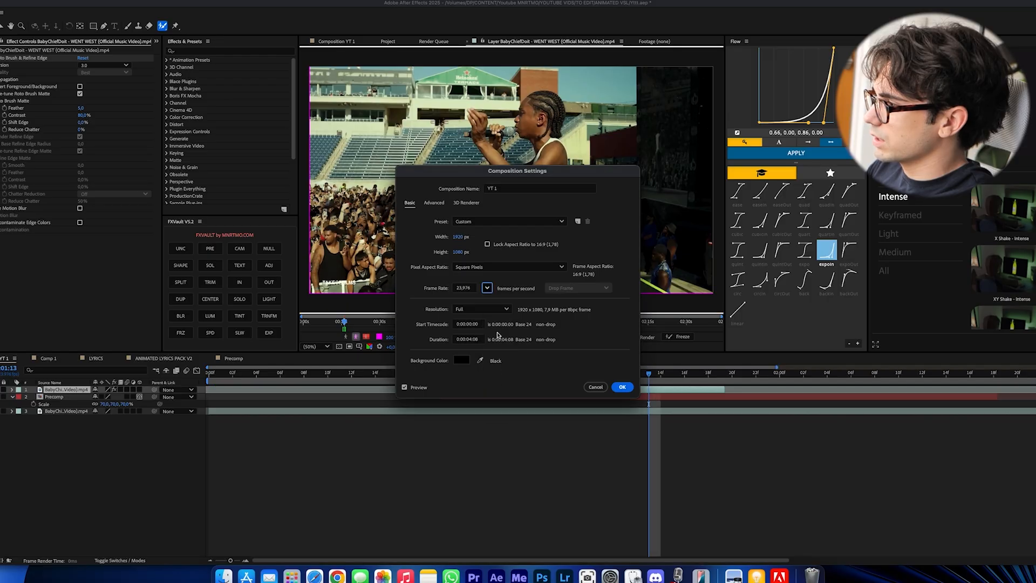
click(622, 386)
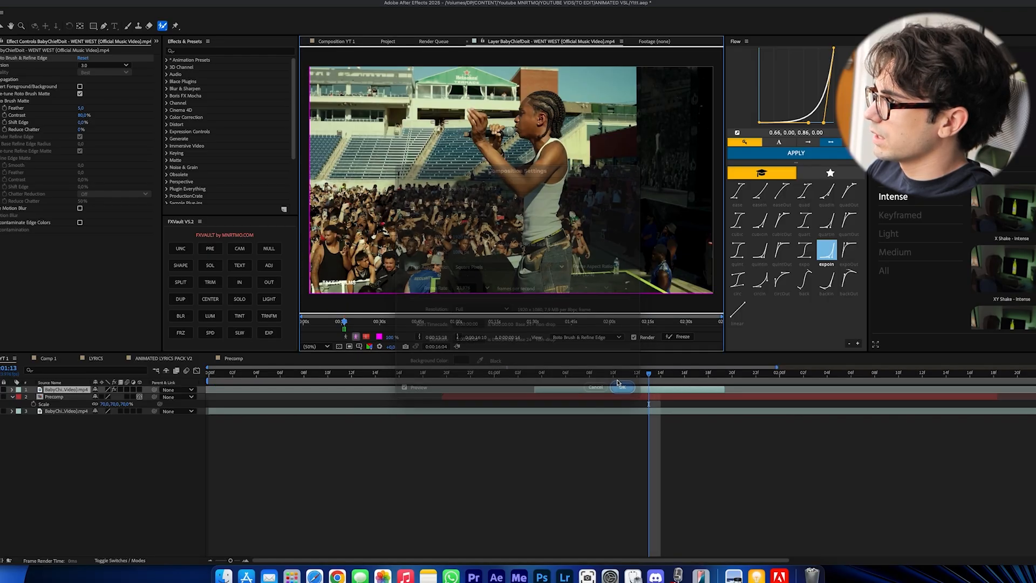
- Remove the existing Roto Brush effect and select the performer again, excluding the background around the hands and head and including the jeans
click(46, 58)
key(Delete)
click(539, 135)
alt+click(480, 108)
alt+click(580, 113)
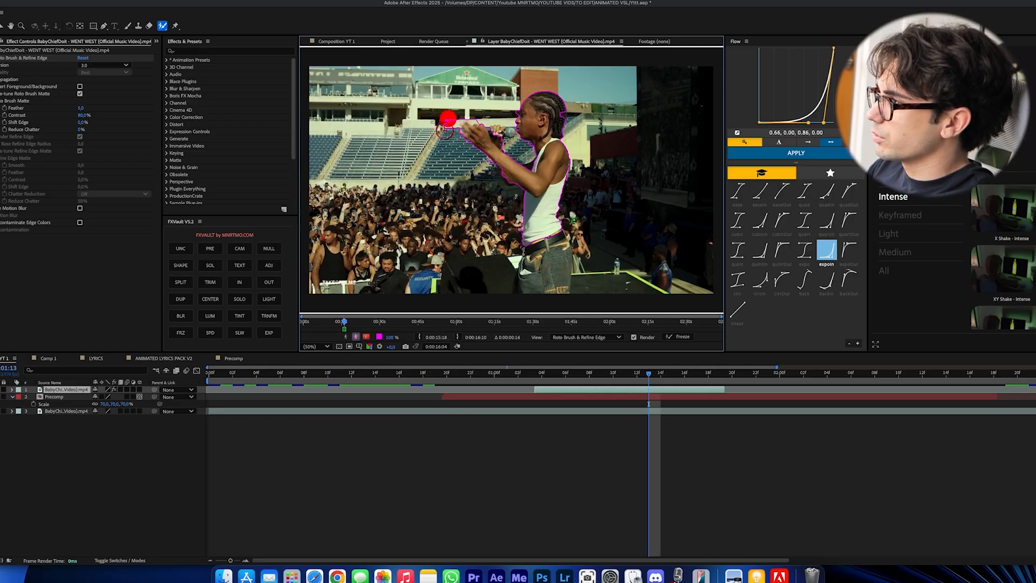
drag(546, 266, 553, 287)
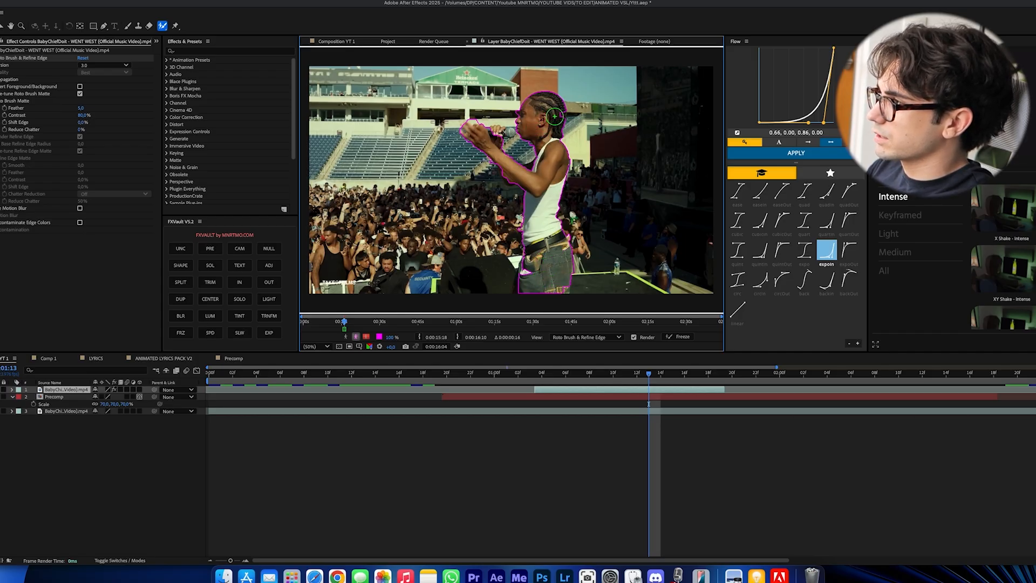
- Freeze the Roto Brush matte and add the Refine Soft Matte effect to the rotoscoped clip in YT 1
click(677, 337)
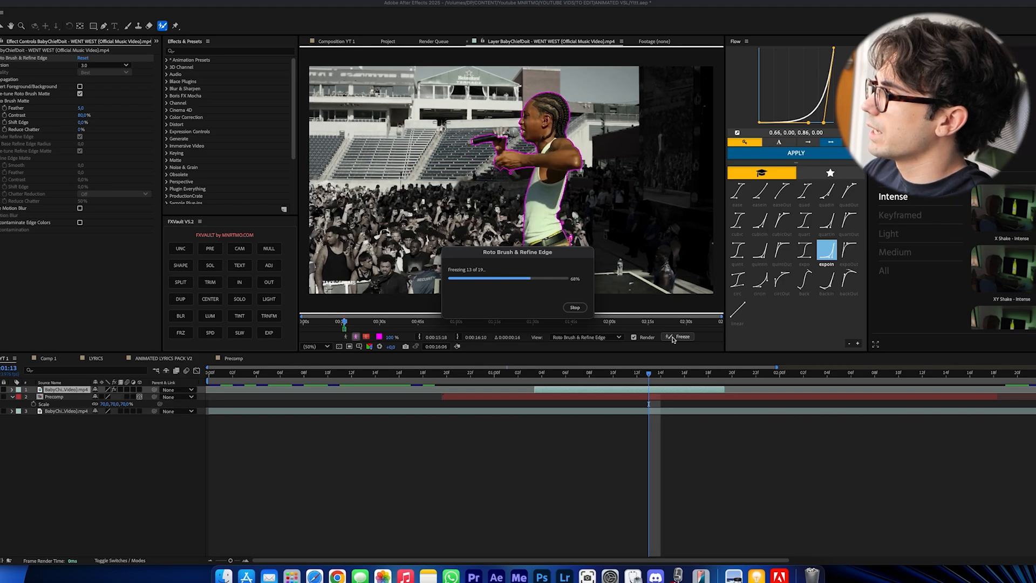
click(355, 41)
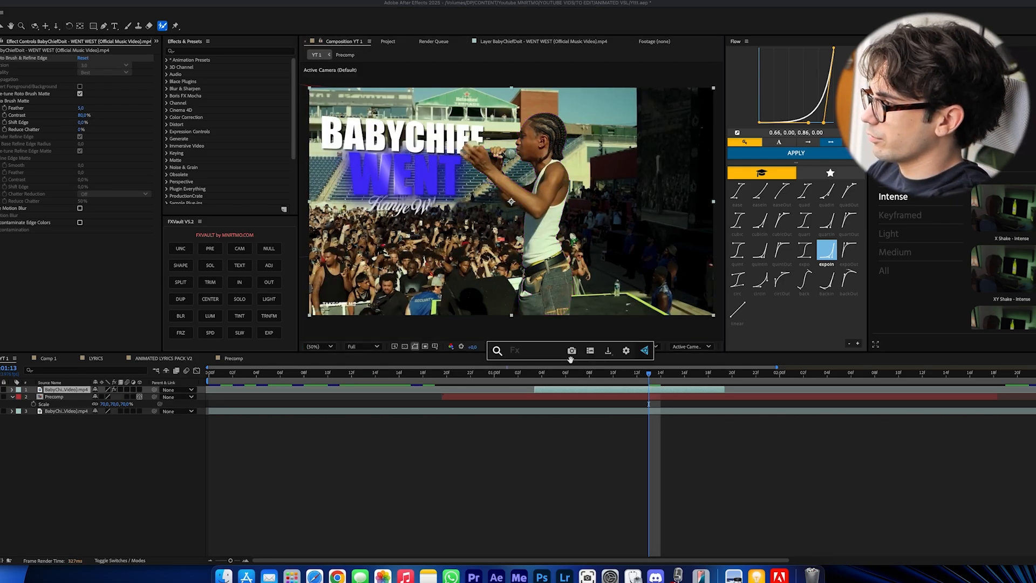
text(refine)
key(Down)
key(Return)
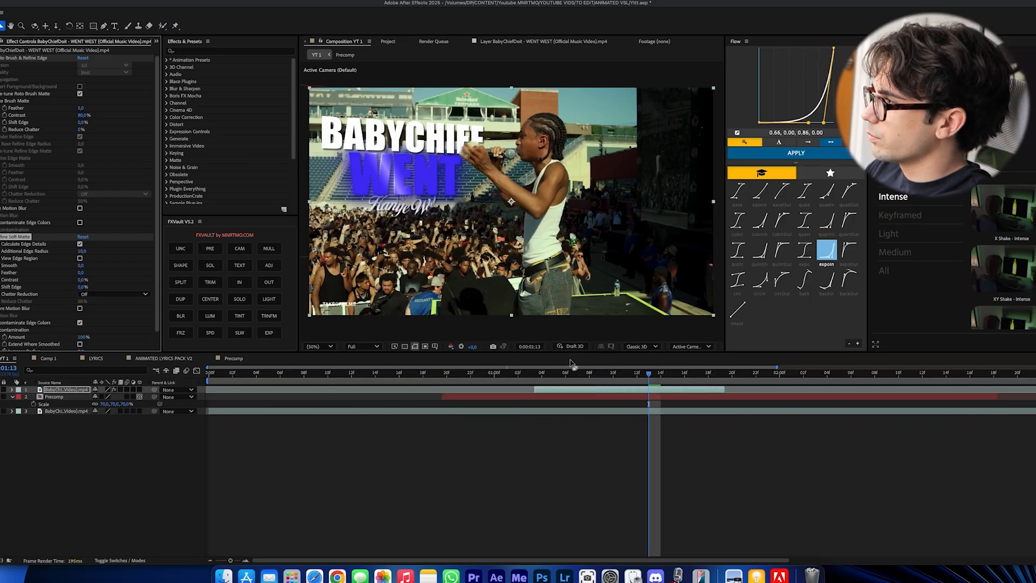
- Play the YT 1 composition from the start to check the title behind the performer
drag(594, 372, 192, 354)
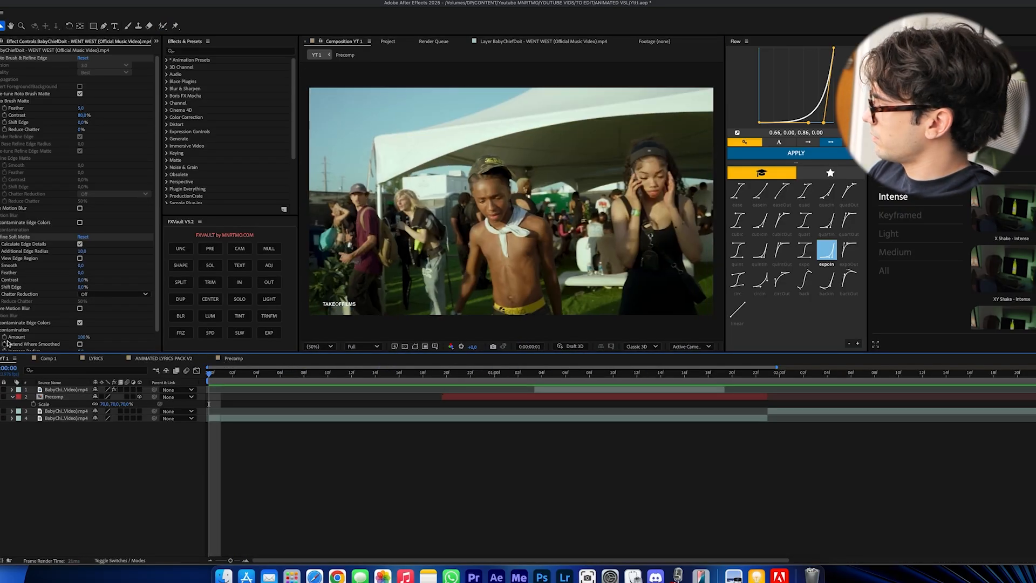
key(space)
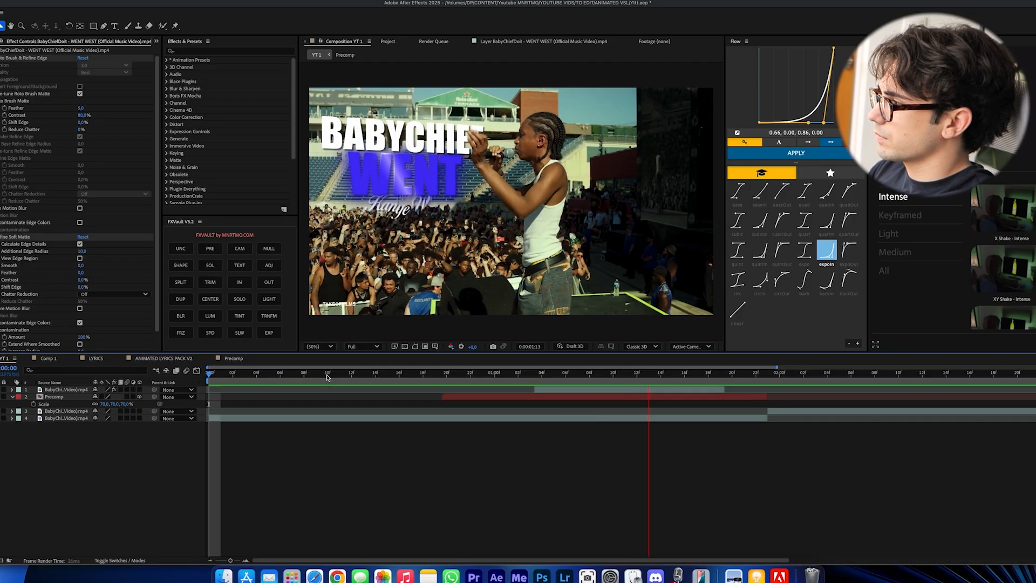
drag(413, 376, 193, 359)
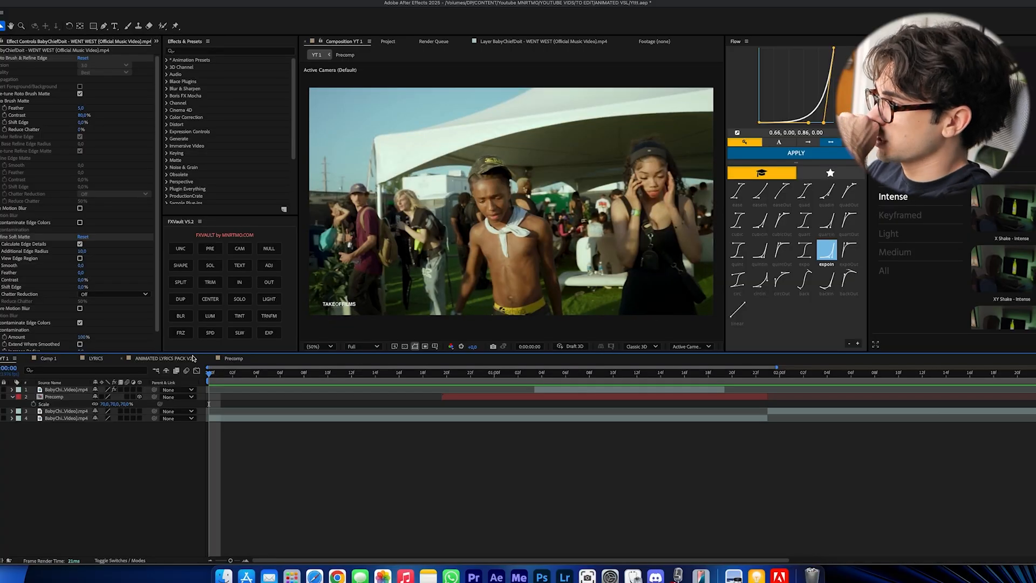
key(space)
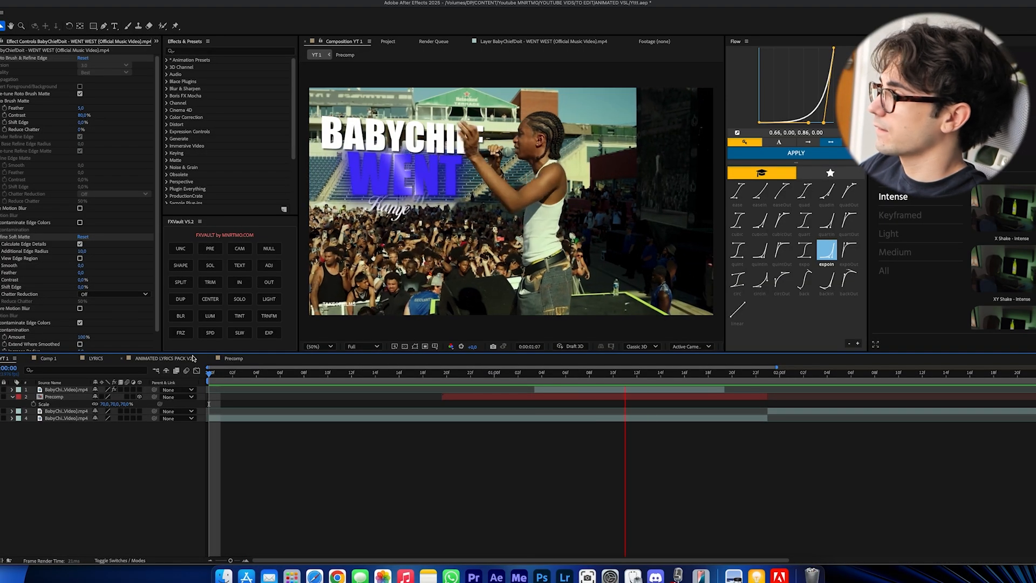
key(space)
drag(545, 375, 587, 387)
key(space)
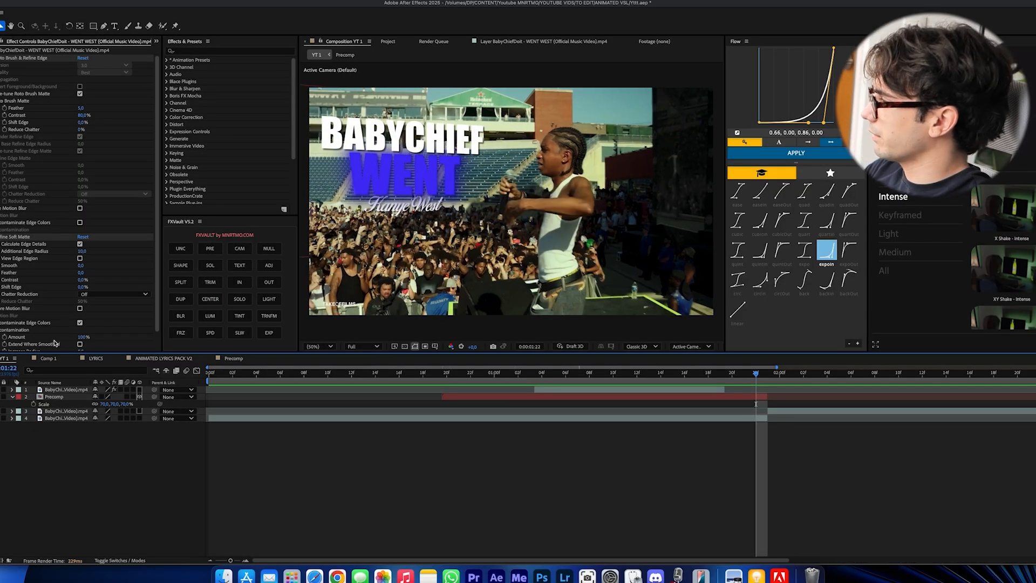
- Open the text precomp of the pink glowing LYRICS HERE template in the LYRICS composition
click(87, 359)
drag(321, 374, 914, 402)
double_click(917, 405)
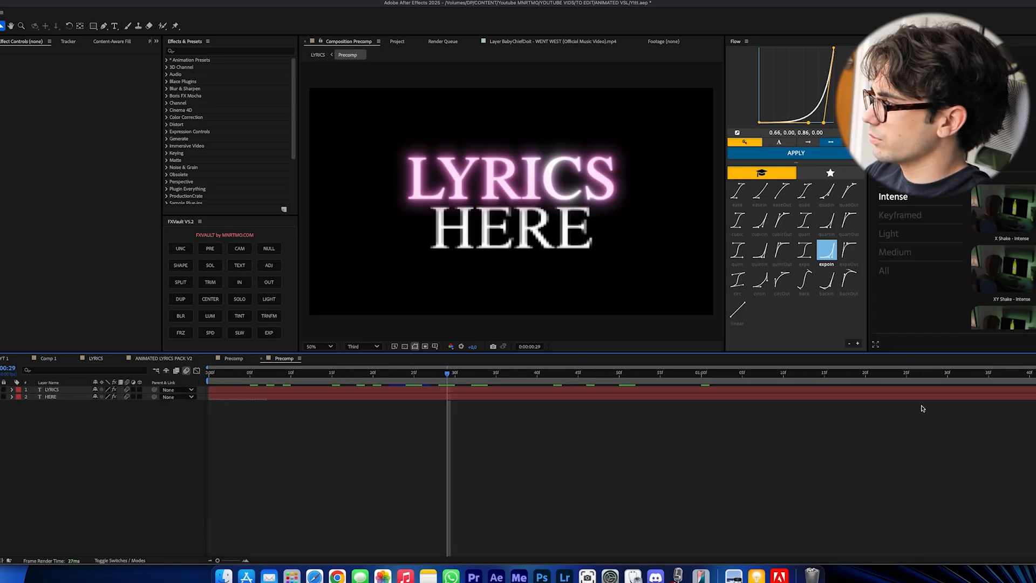
- Replace the pink glowing LYRICS text in the template's text precomp with WENT
double_click(316, 389)
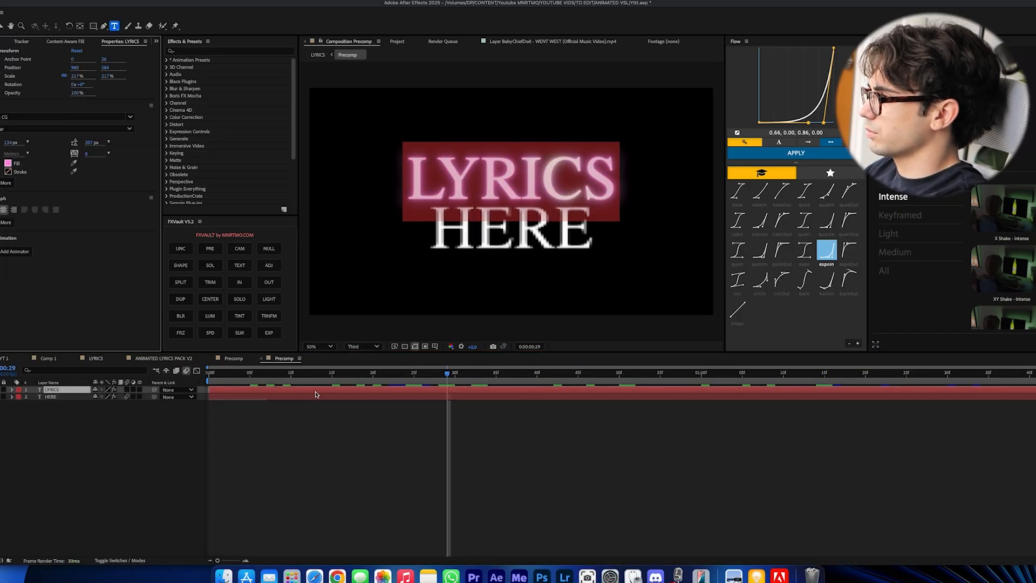
text(ENT)
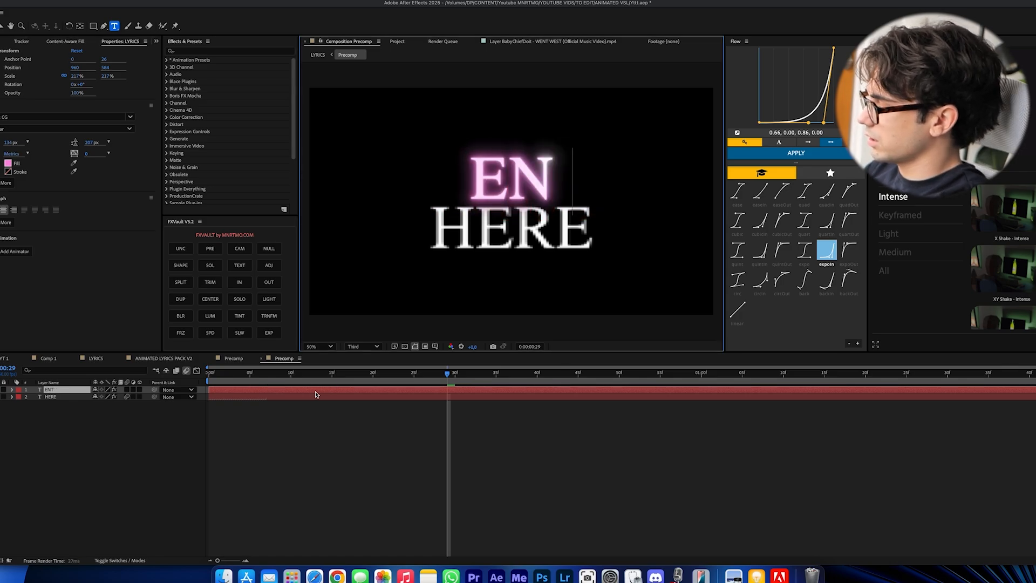
key(ctrl+a)
text(WENTR)
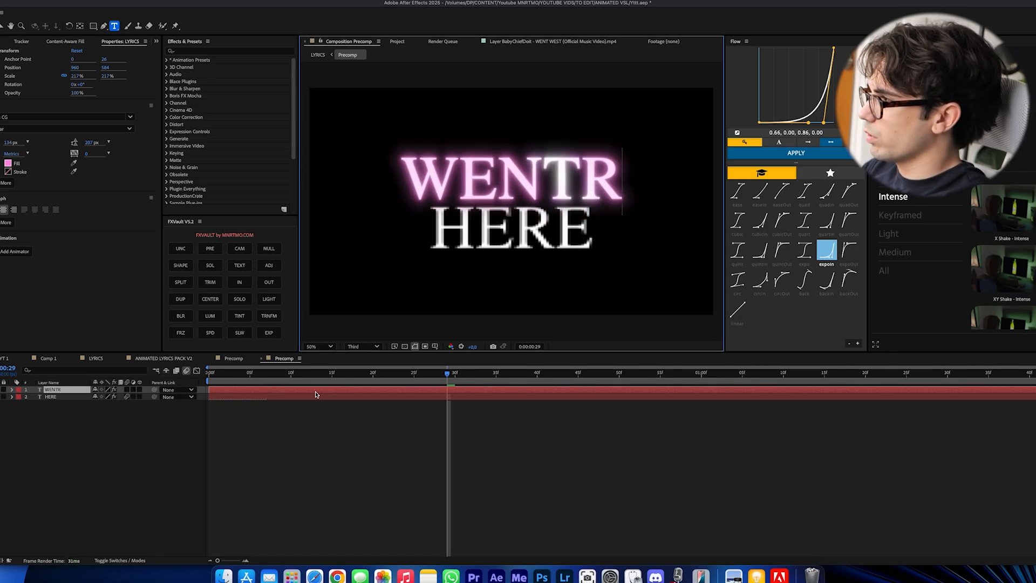
key(BackSpace)
- Replace the HERE text with Kanye West, scale it to 166%, and raise it to sit directly beneath WENT
double_click(328, 398)
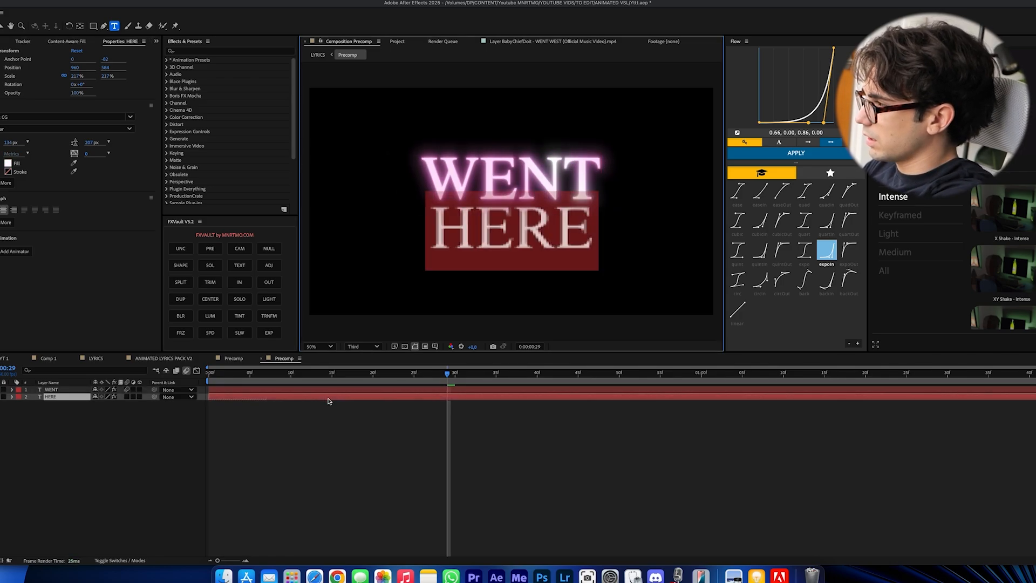
text(Kanye West)
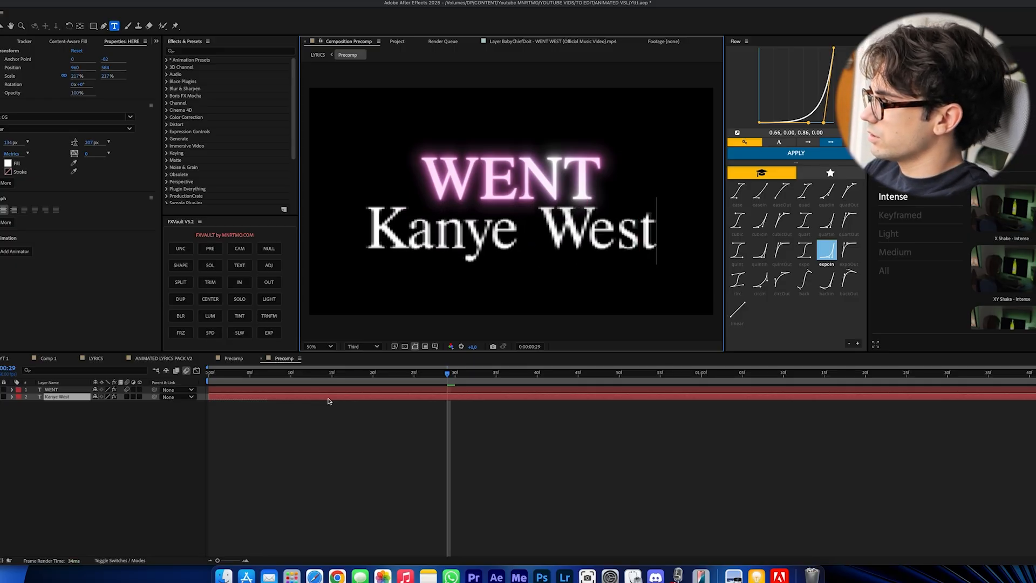
click(326, 399)
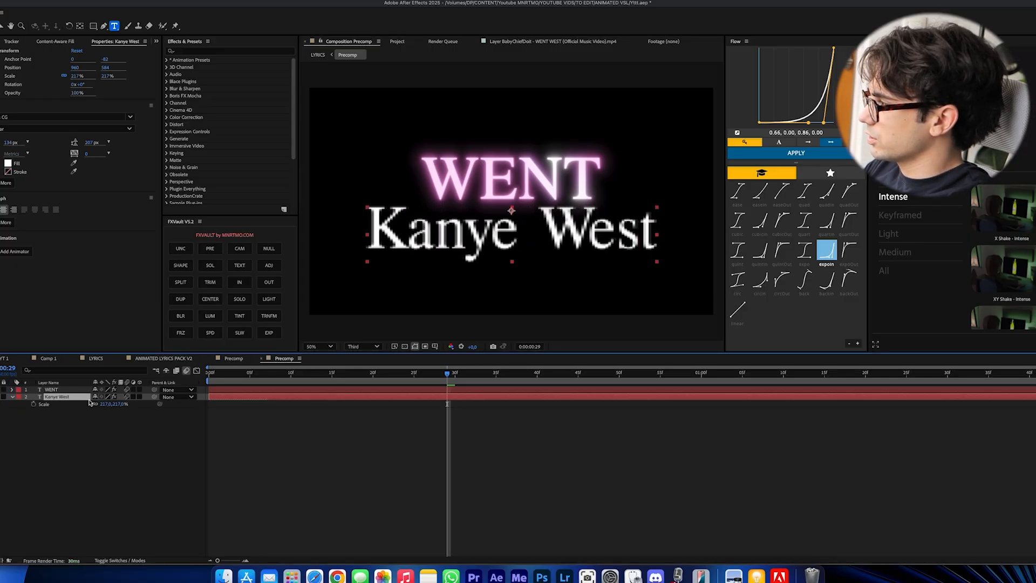
mouse_move(103, 403)
mouse_down()
mouse_move(93, 404)
mouse_move(123, 403)
mouse_up()
key(a)
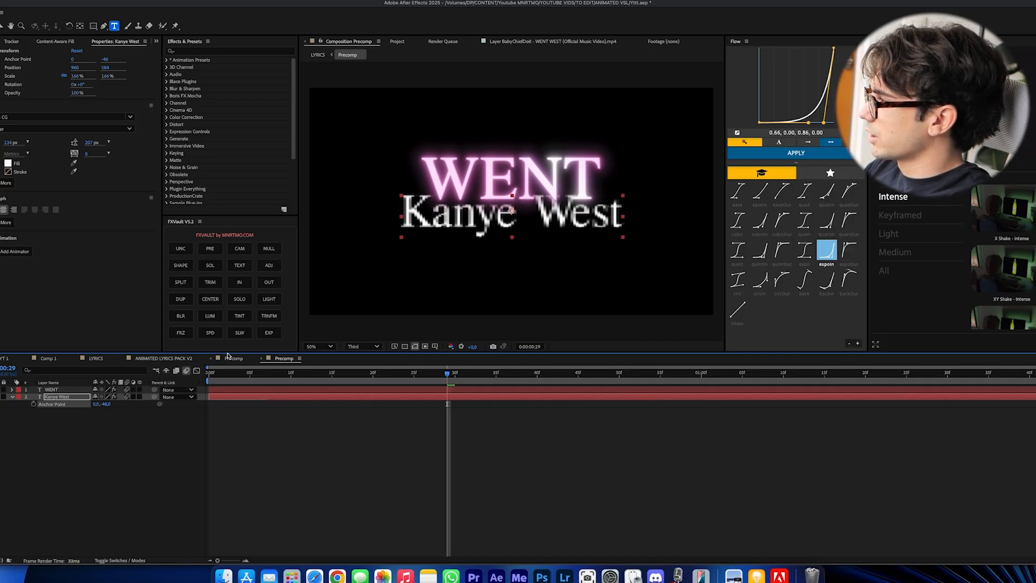
- Copy the edited title precomp from the LYRICS composition into YT 1 and lengthen the YT 1 composition's duration
click(81, 358)
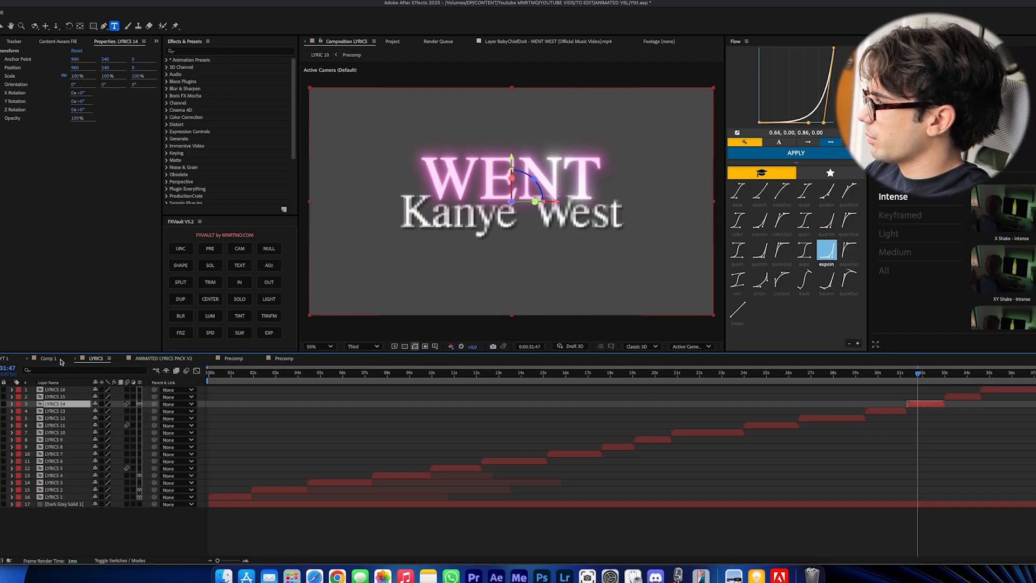
click(10, 359)
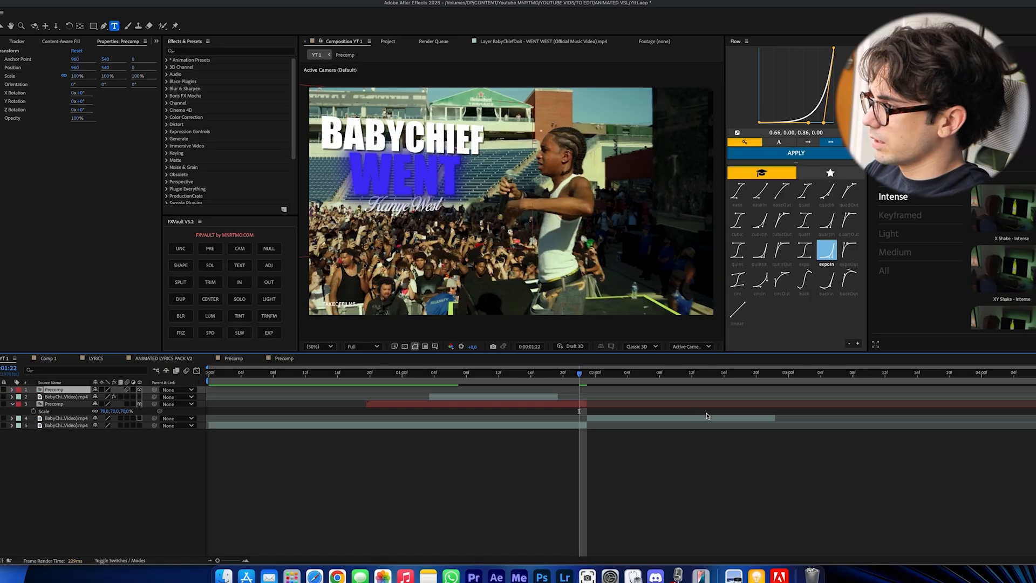
key(super+k)
click(467, 340)
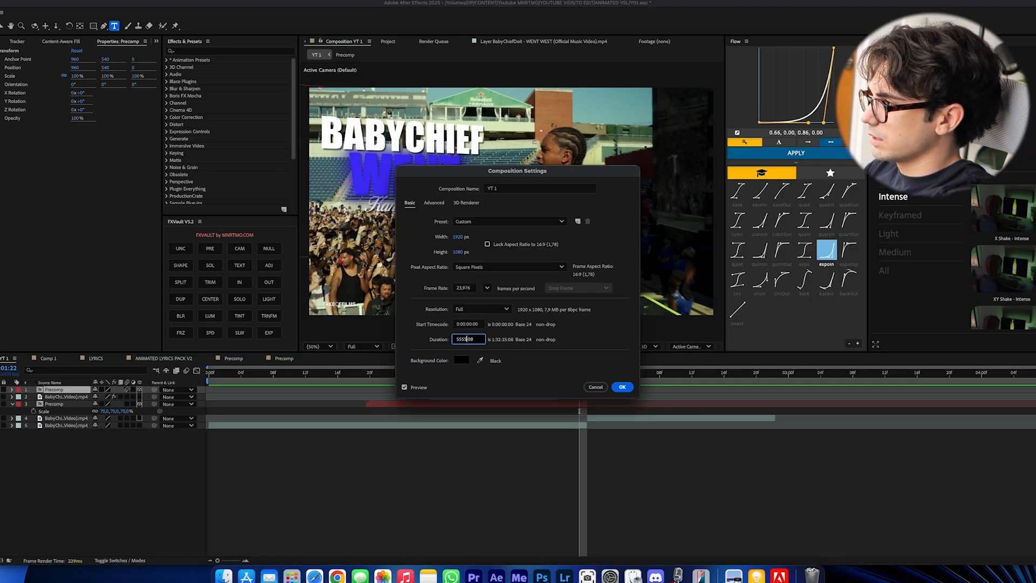
text(5555)
key(Return)
- Shift the pasted title precomp in time so it starts together with the rotoscoped performer clip
drag(552, 395, 482, 390)
key(equal)
key(equal)
key(equal)
key(equal)
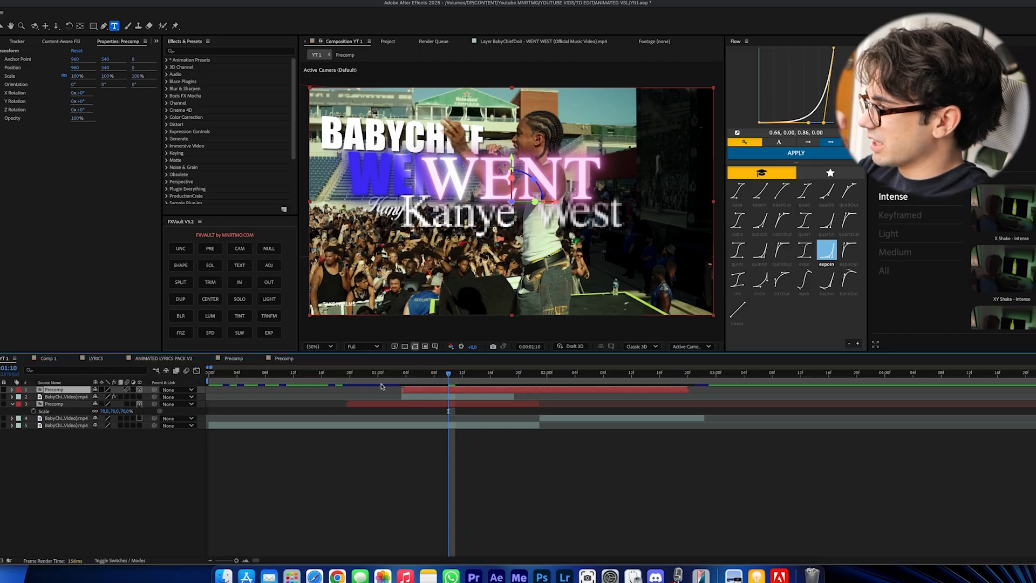
- Delete the earlier BABYCHIEF WENT title precomp and move the new title precomp beneath the rotoscoped clip
mouse_move(389, 378)
mouse_down()
mouse_move(370, 381)
mouse_move(410, 389)
mouse_move(399, 389)
mouse_up()
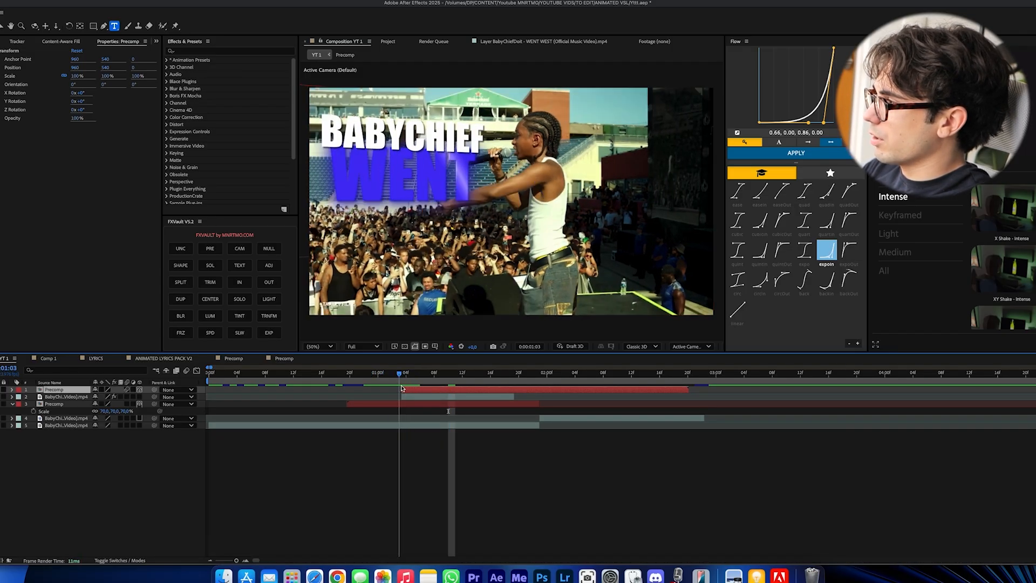
click(62, 404)
key(Delete)
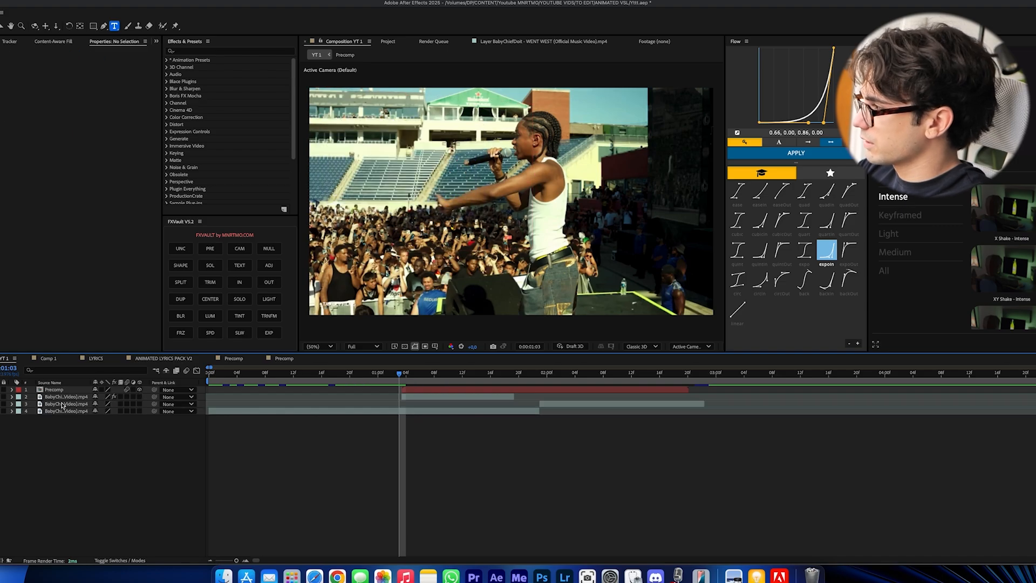
drag(58, 389, 66, 401)
- Scale the new title to 75%, move it over the crowd beside the performer, and tilt it in 3D space
drag(400, 374, 450, 163)
key(v)
key(s)
drag(111, 404, 95, 403)
drag(393, 157, 413, 219)
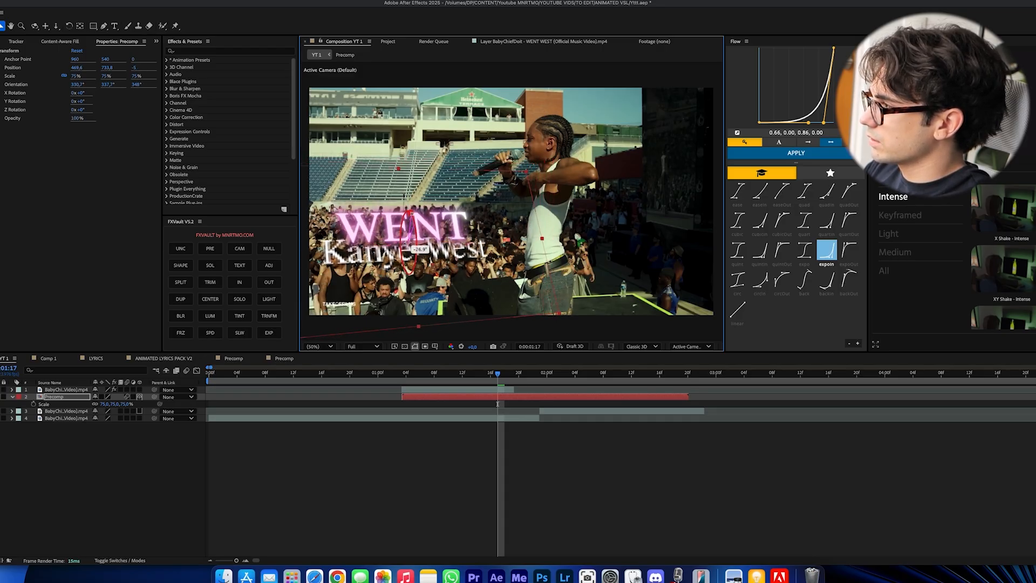
- Play and scrub through YT 1 to check the tilted WENT Kanye West title against the performer
drag(491, 373, 437, 376)
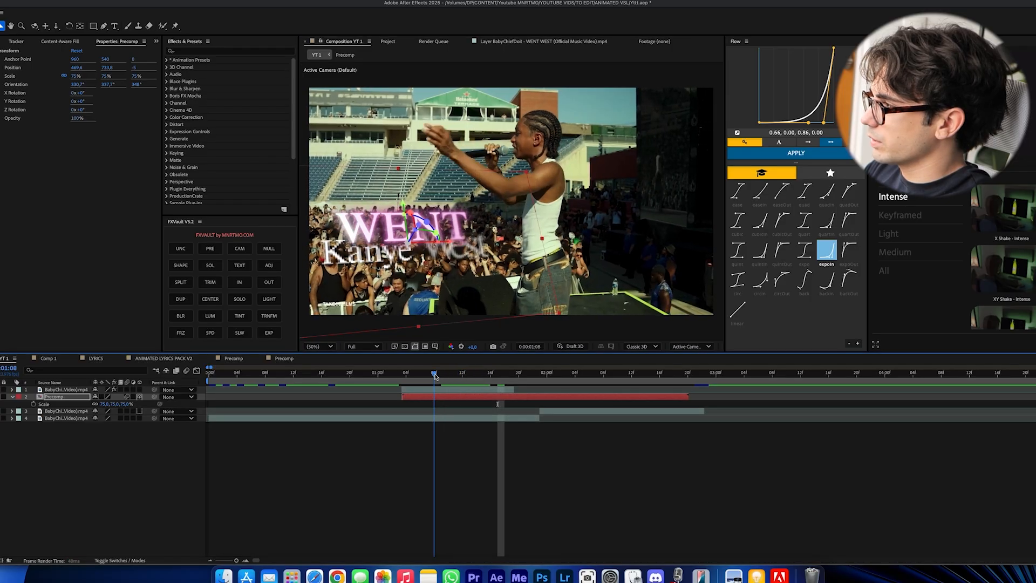
key(space)
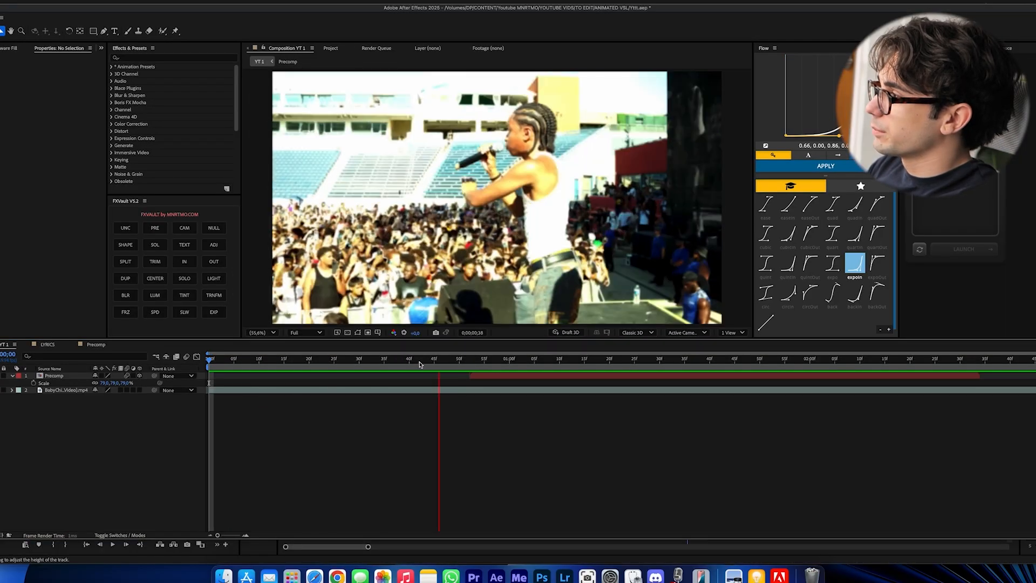
drag(419, 364, 651, 380)
click(651, 377)
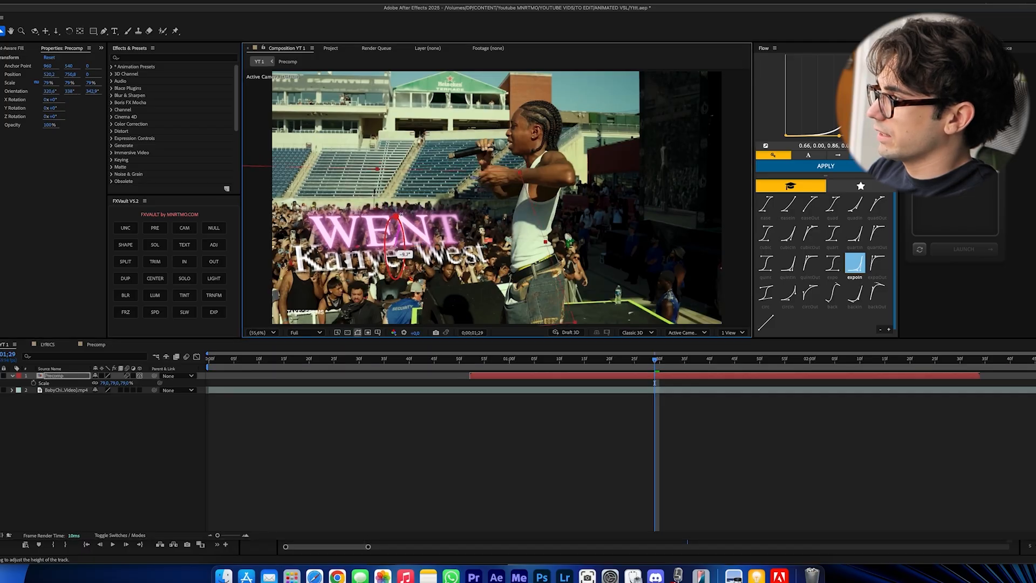
key(space)
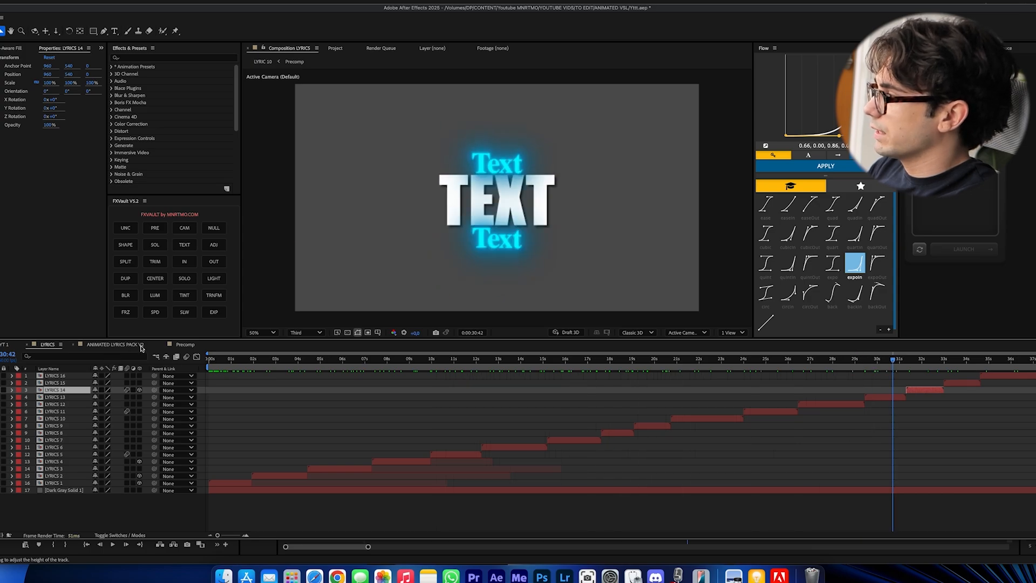
- Browse the lyric templates along the timeline of the ANIMATED LYRICS PACK V2 composition
click(115, 344)
key(space)
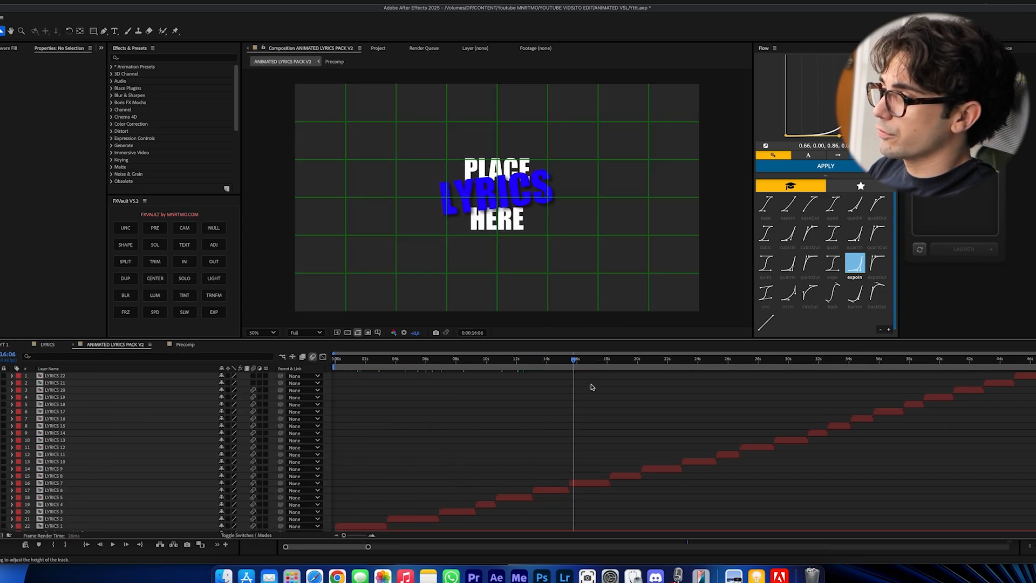
drag(1002, 387, 365, 387)
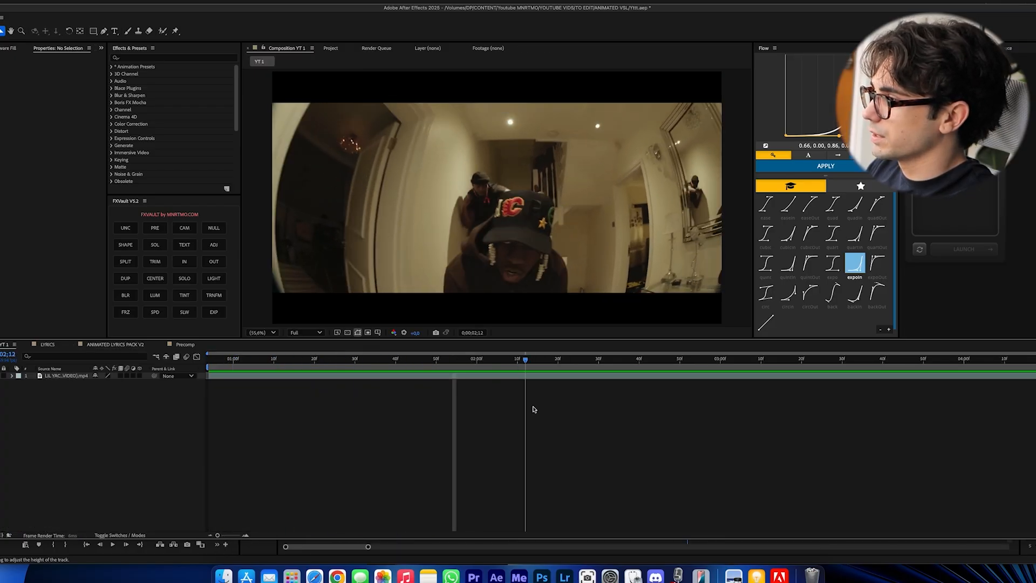
- Add a text layer reading HOW? above the Lil Yachty clip in the YT 1 composition
drag(943, 437, 241, 362)
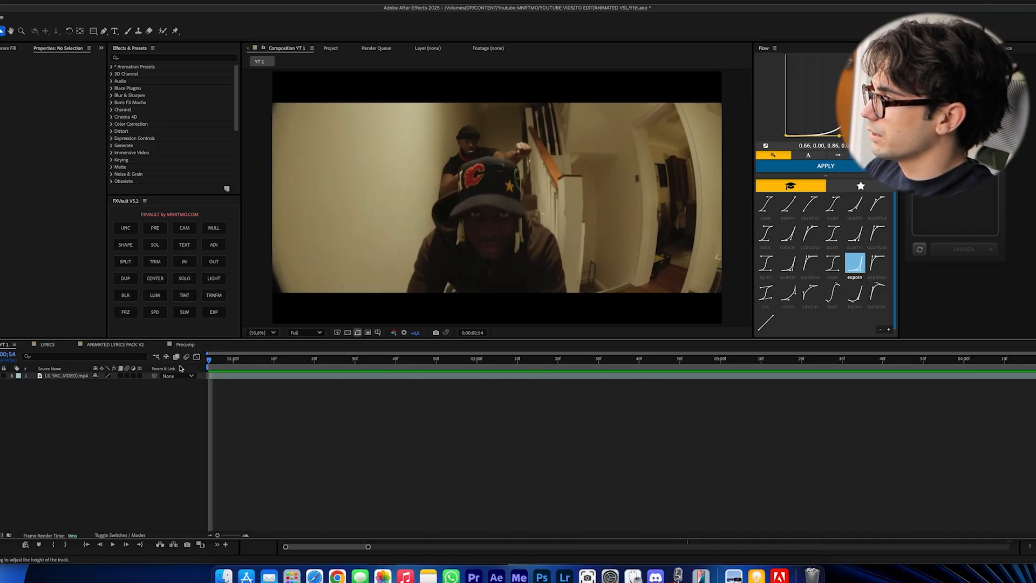
key(space)
click(276, 378)
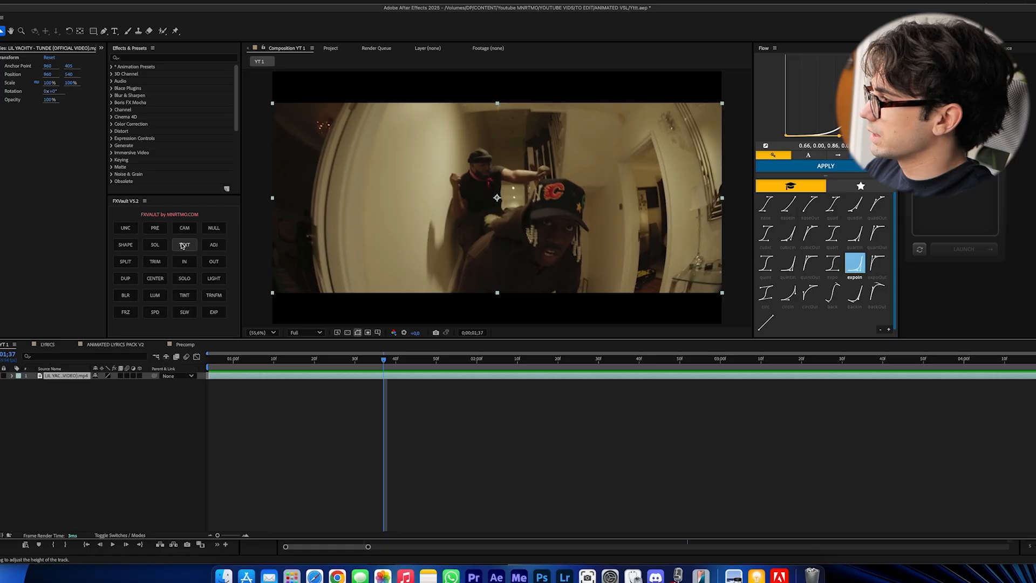
click(184, 244)
double_click(512, 189)
text(HOW?)
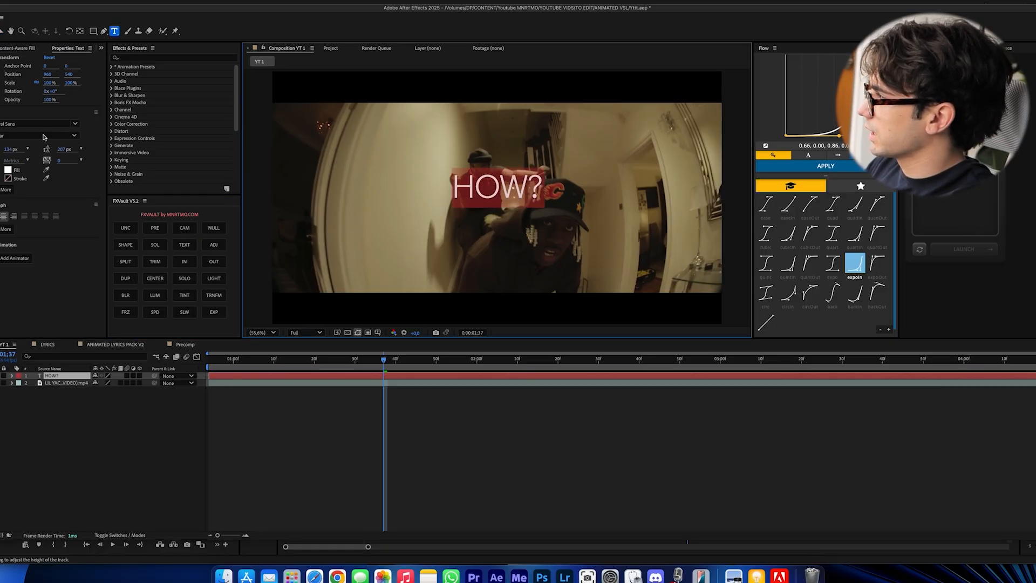
- Set the HOW? text's font to Impact and its fill colour to orange
click(3, 126)
text(impact)
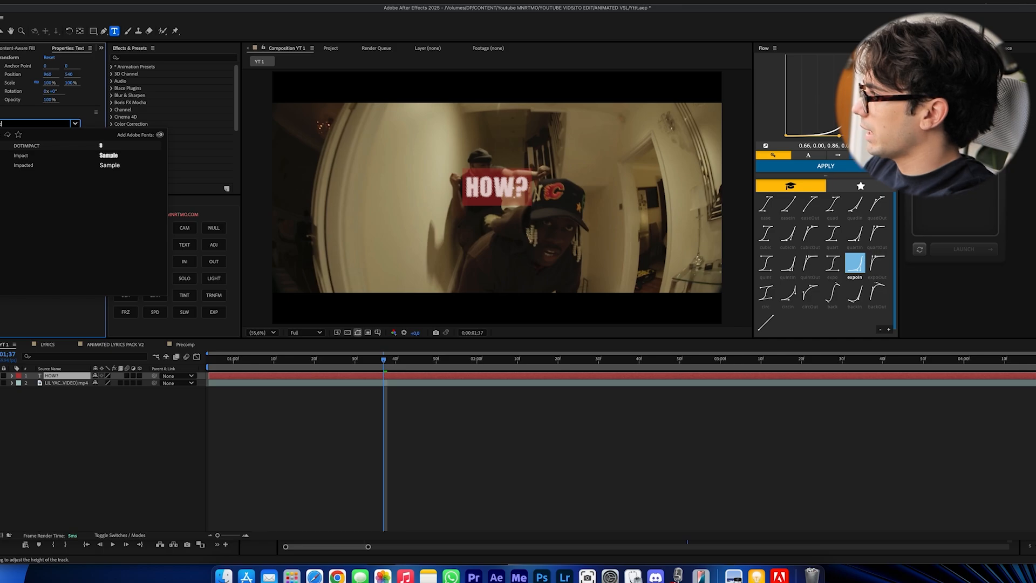
click(57, 157)
click(18, 170)
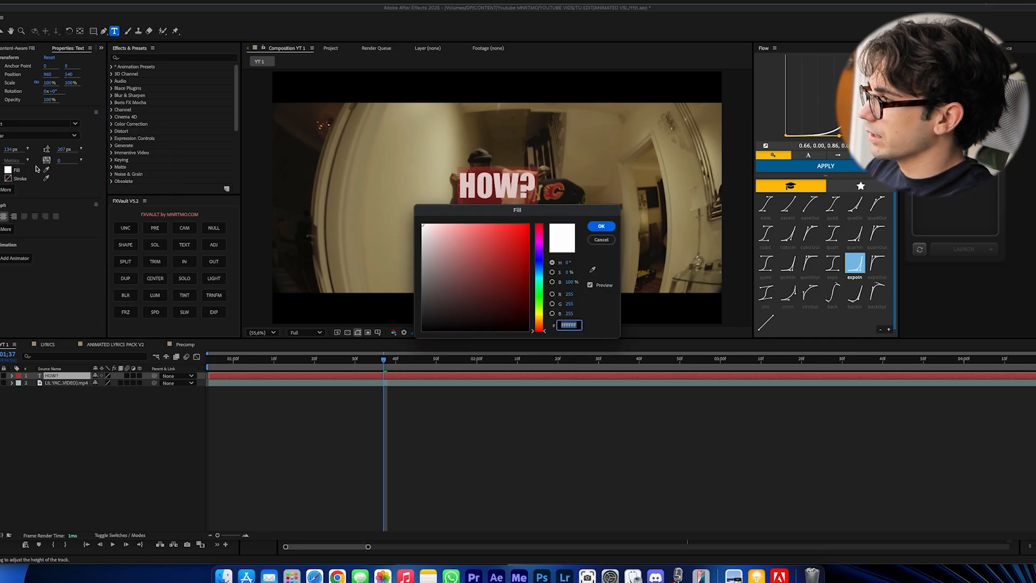
drag(539, 311, 539, 319)
drag(485, 280, 593, 170)
click(601, 227)
click(428, 451)
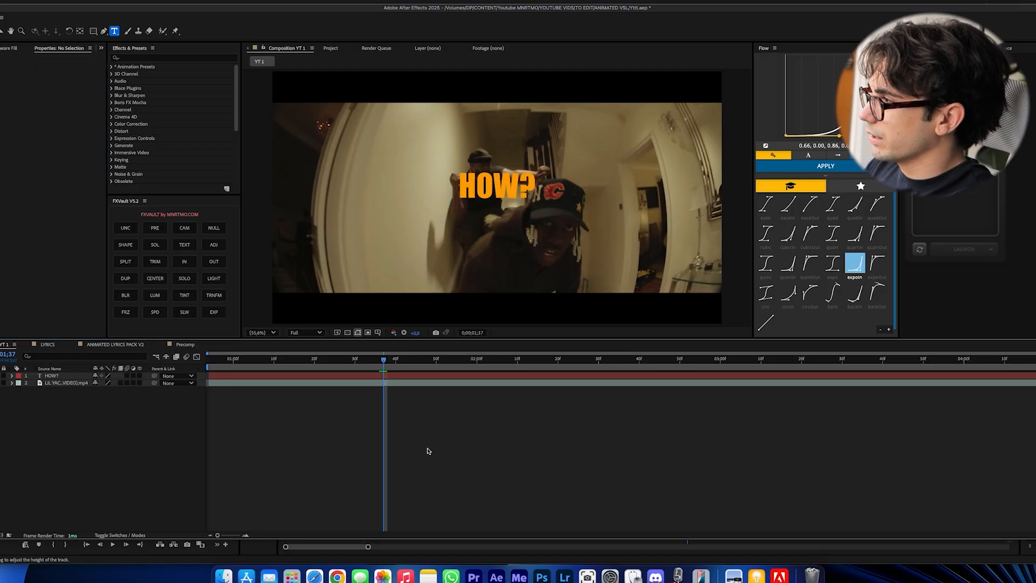
- Move HOW? onto the wall beside the performer, make it a 3D layer, and rotate its Y orientation to 36°
key(v)
drag(511, 189, 644, 182)
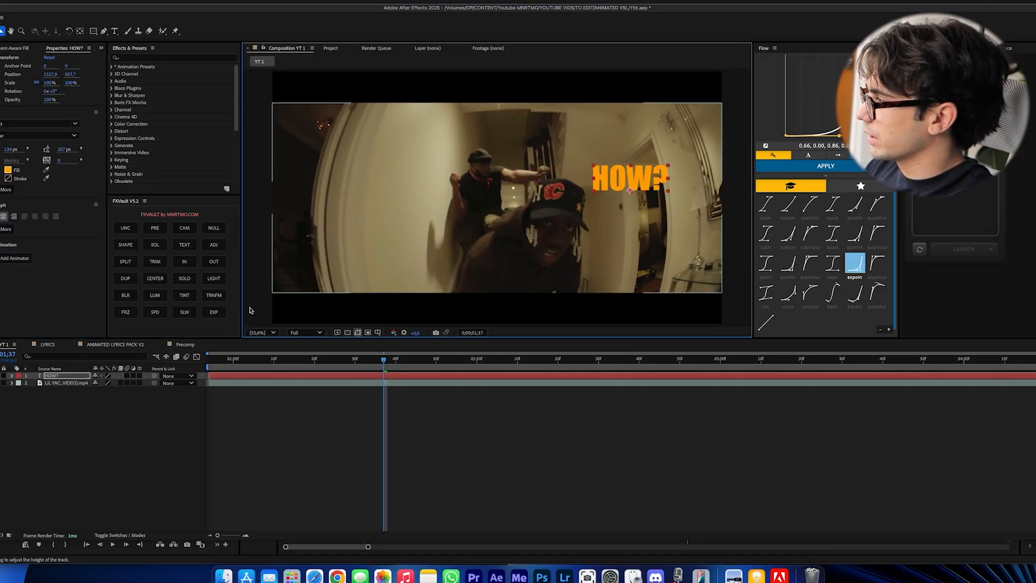
click(140, 375)
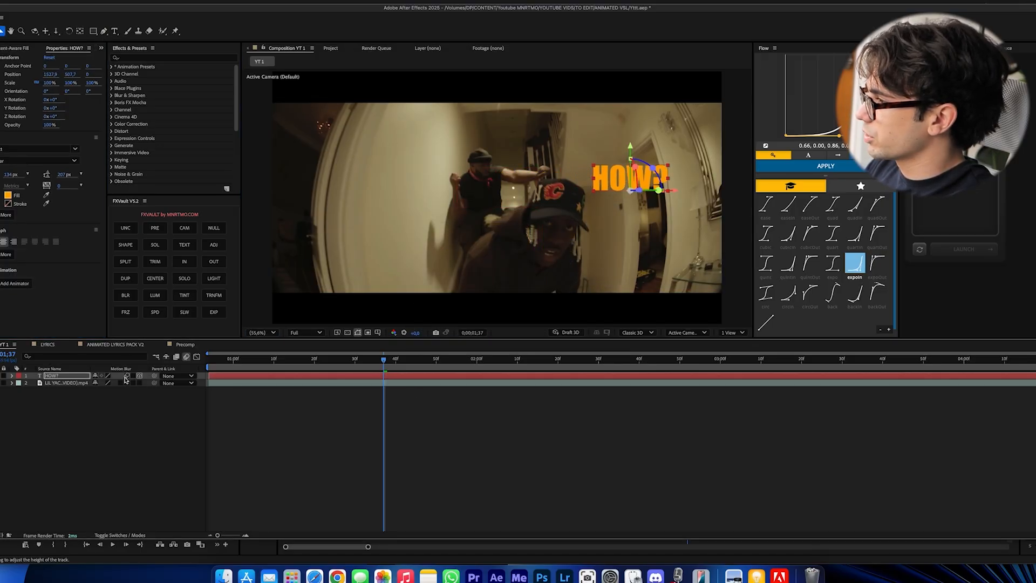
drag(659, 190, 641, 192)
- Apply the CC Light Sweep effect to HOW? and place its centre just past the question mark
key(ctrl+space)
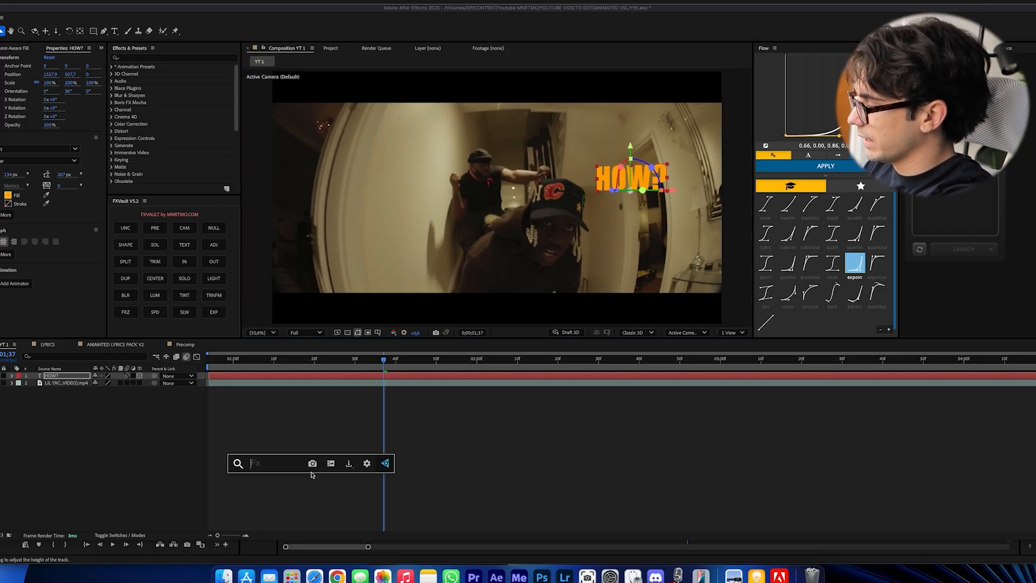
text(cc ligh)
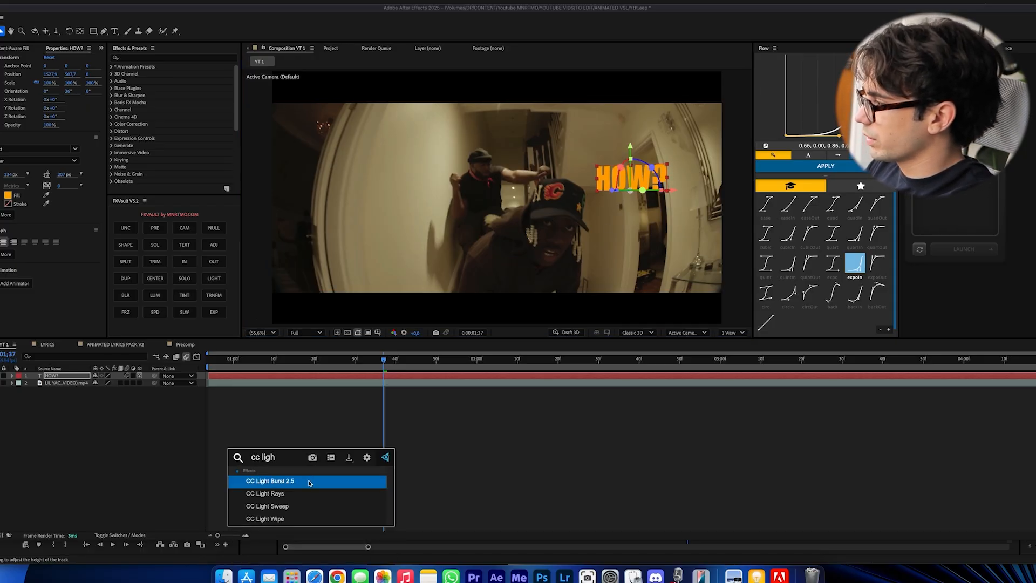
click(310, 506)
drag(498, 136, 506, 134)
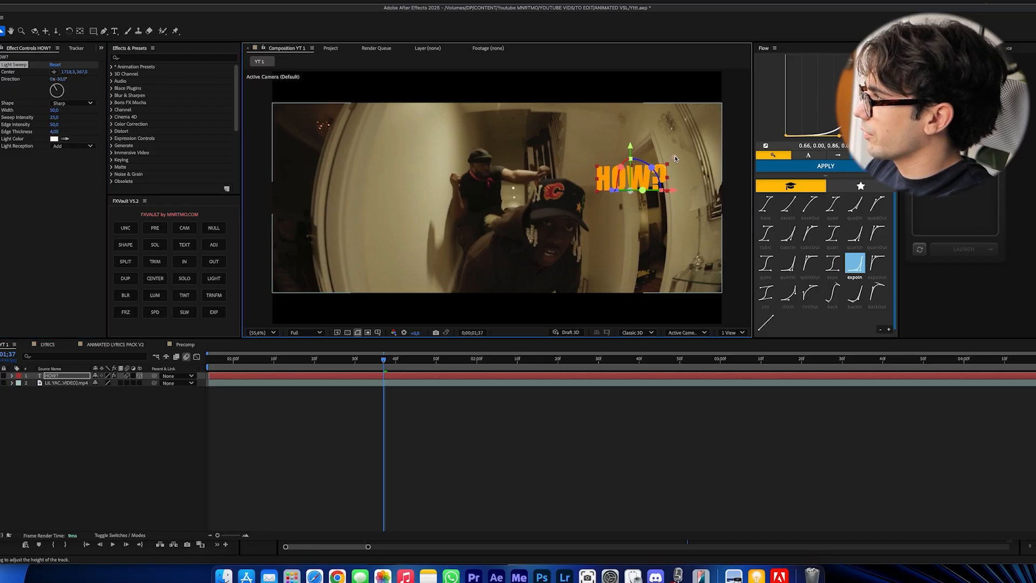
- Keyframe the light sweep's centre to travel across the HOW? text, and play back the animation
click(2, 75)
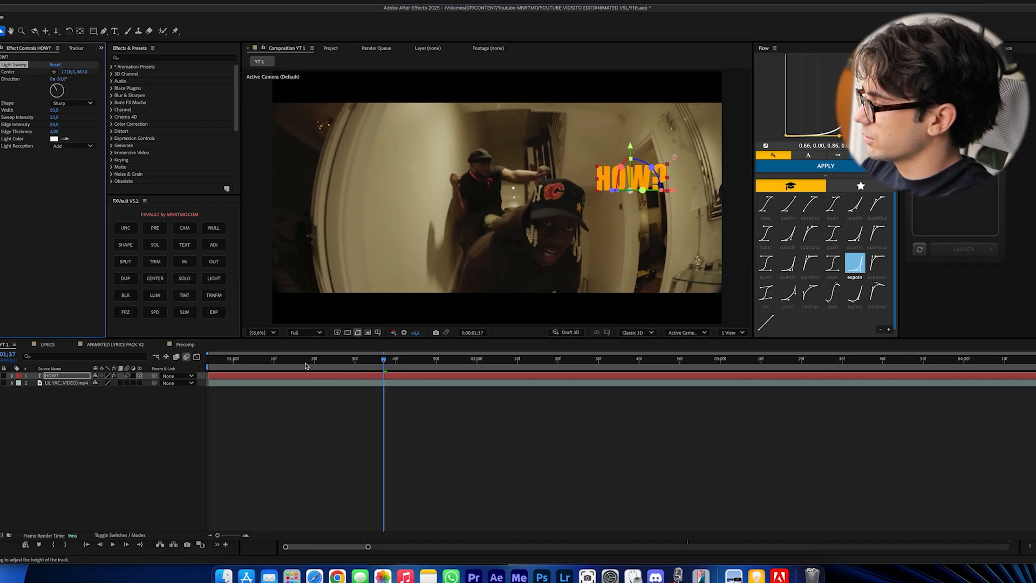
key(u)
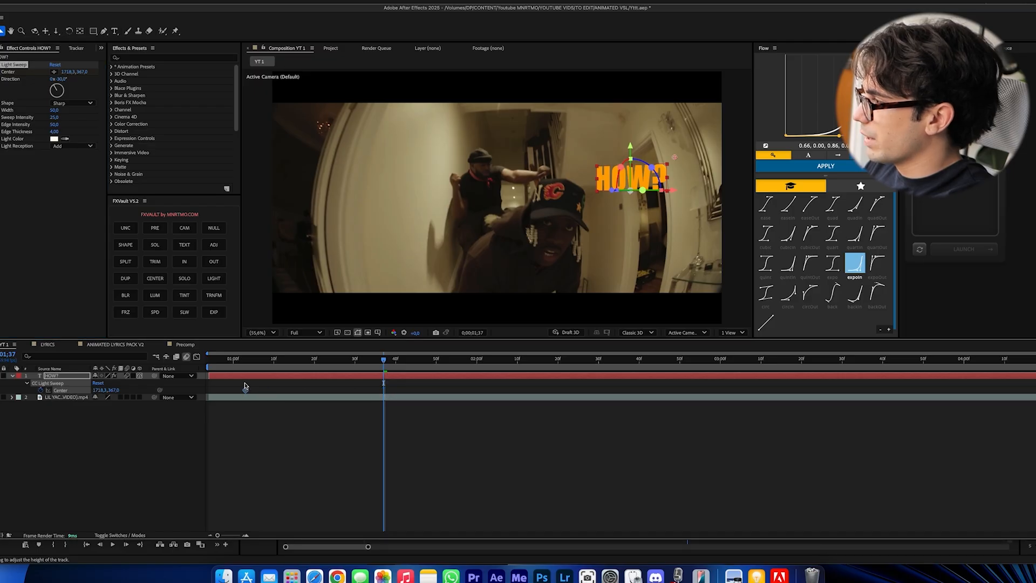
drag(674, 157, 599, 195)
key(space)
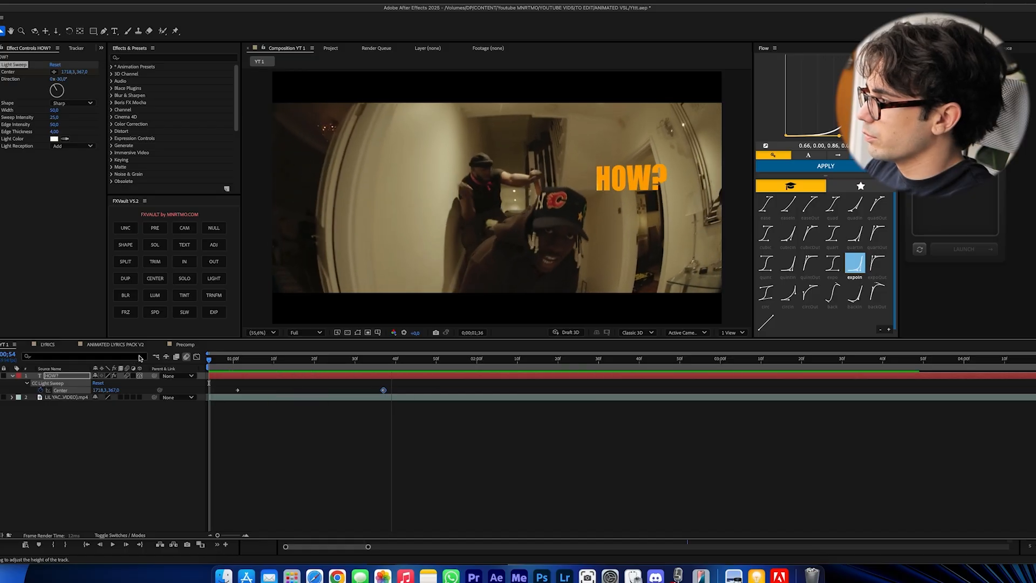
key(space)
click(278, 360)
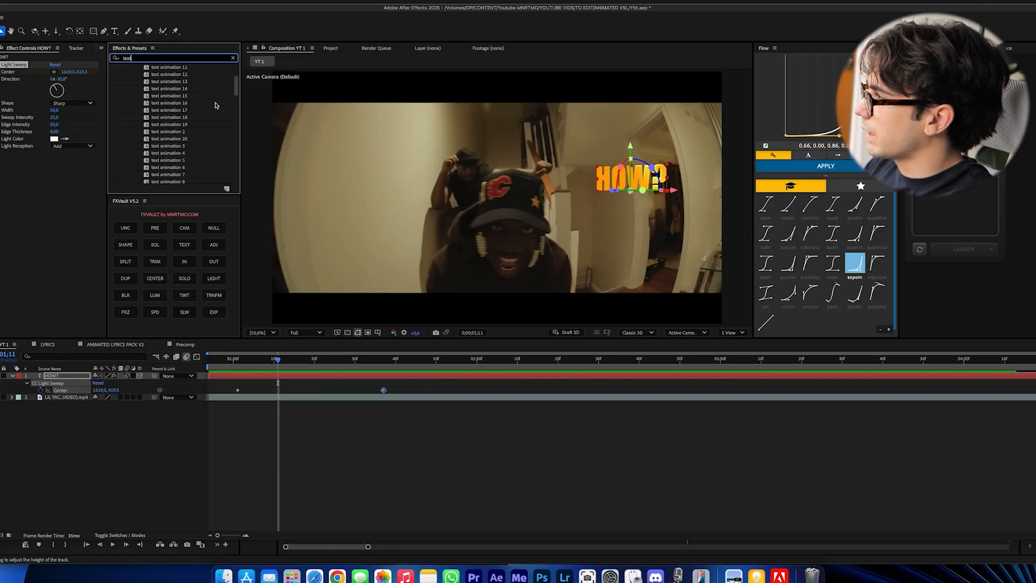
- Apply the text animation 15 preset to HOW? and play back the animation
drag(236, 96, 238, 90)
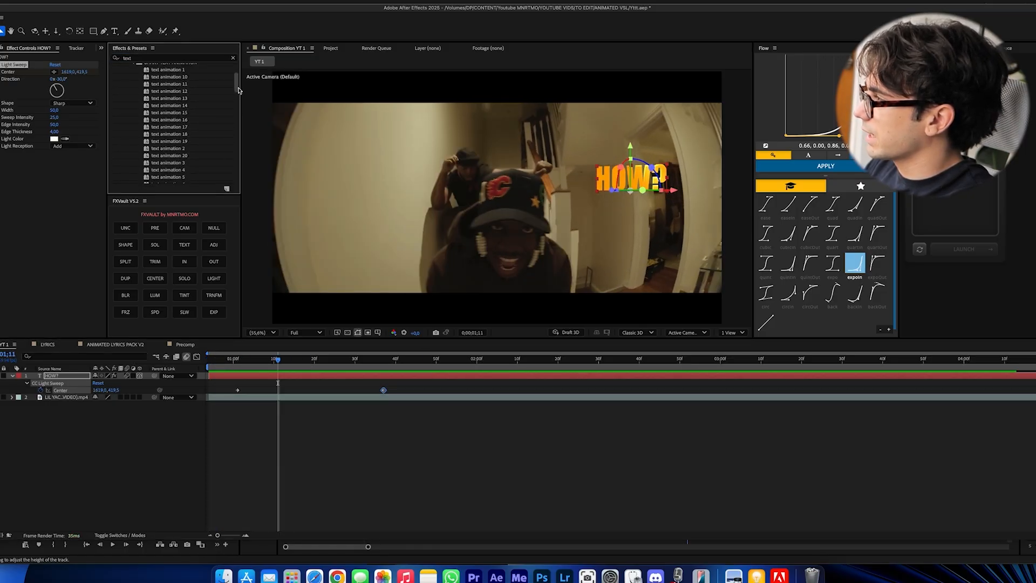
double_click(169, 112)
key(space)
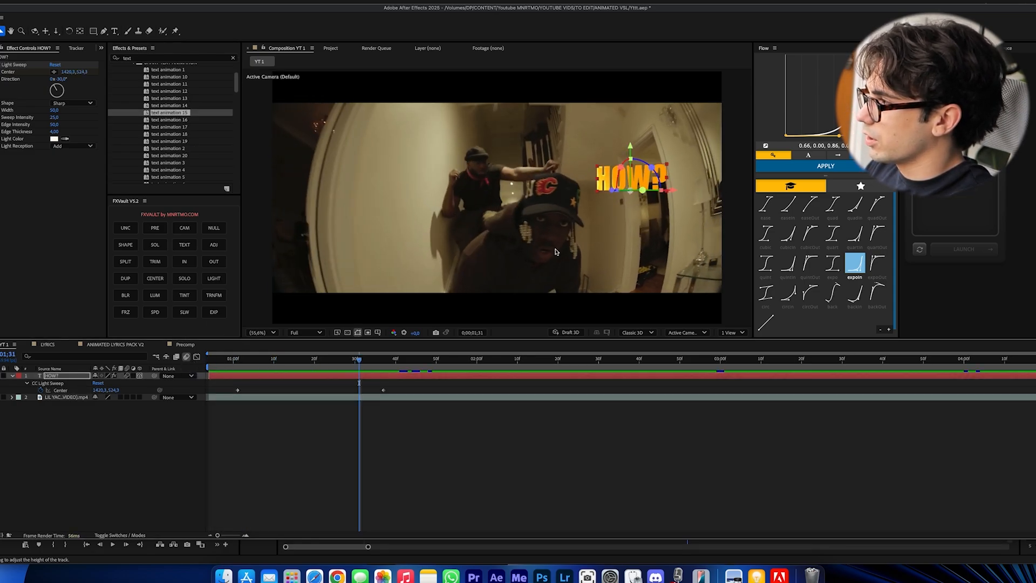
- Move HOW? closer to the performer and scale it up to 159%
drag(636, 178, 606, 183)
key(s)
drag(101, 383, 133, 383)
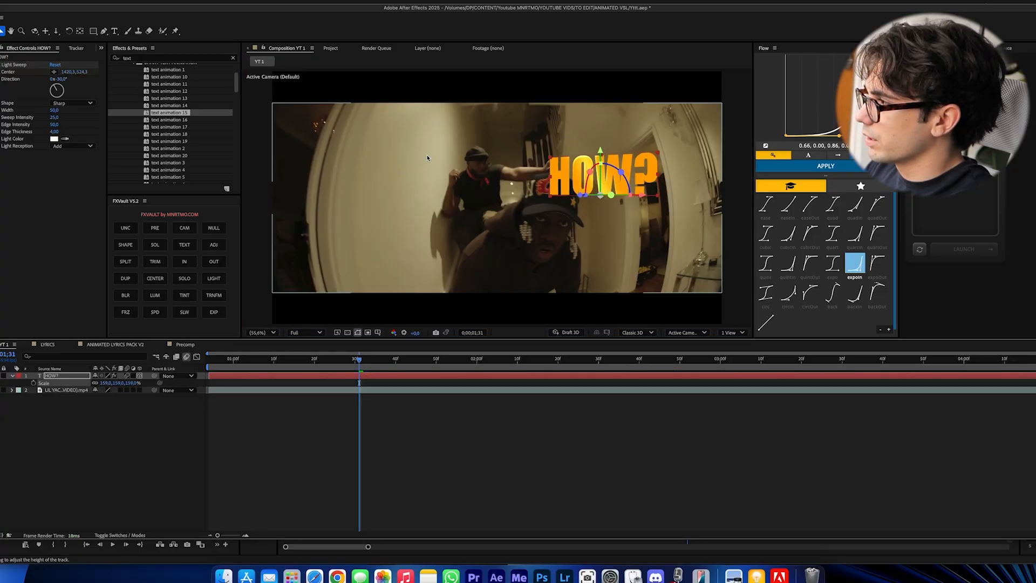
- Duplicate the music video layer, place the copy above the HOW? text, and play back the result
click(219, 393)
key(super+d)
drag(59, 390, 59, 377)
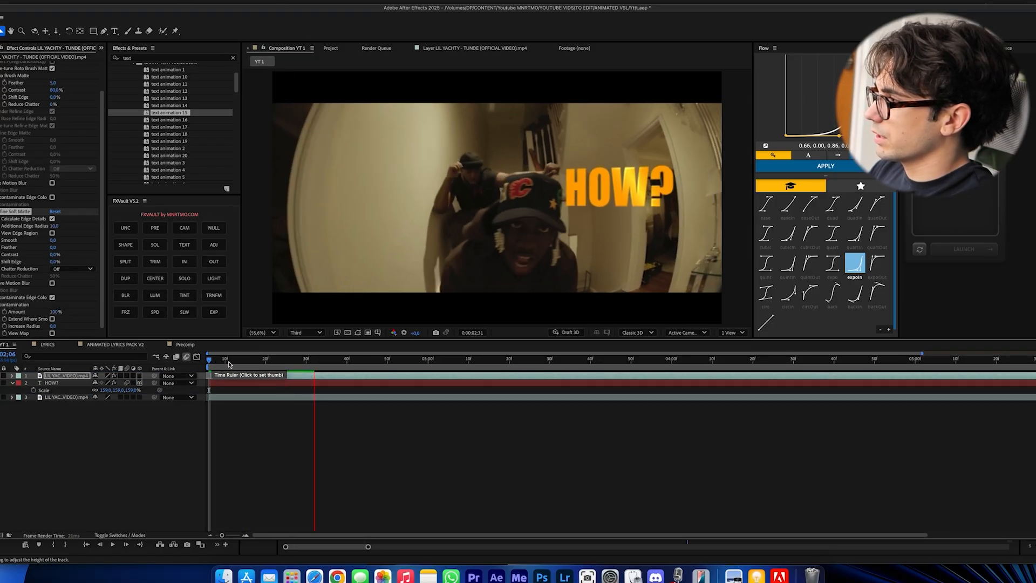
key(space)
- Keyframe HOW?'s anchor point from 0 to -500 by 0:02:41 so it slides out of frame, ease it with the expoIn curve, and preview
key(a)
click(317, 391)
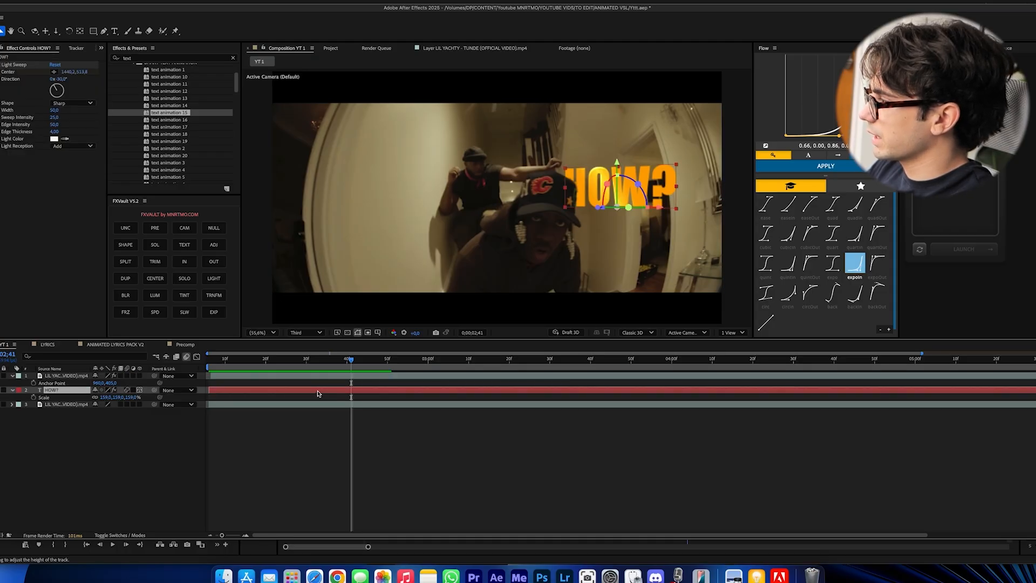
click(32, 398)
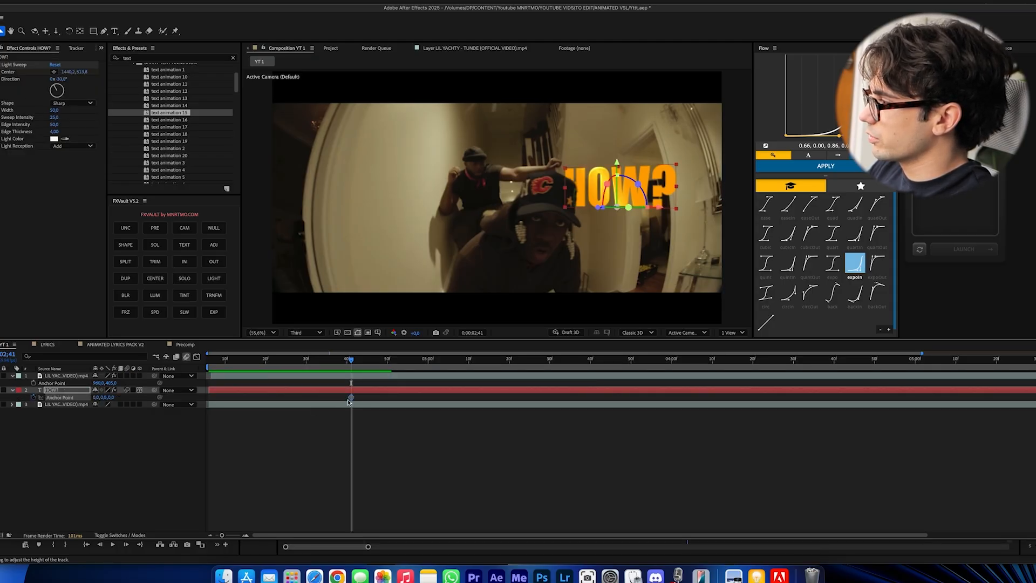
drag(351, 399, 286, 397)
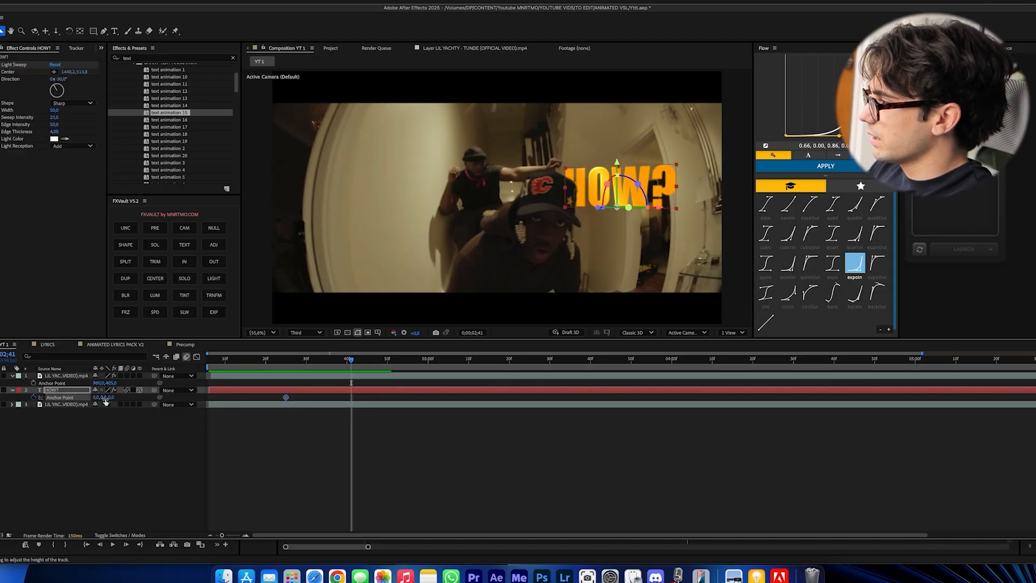
drag(99, 399, 74, 397)
drag(356, 403, 243, 394)
click(832, 168)
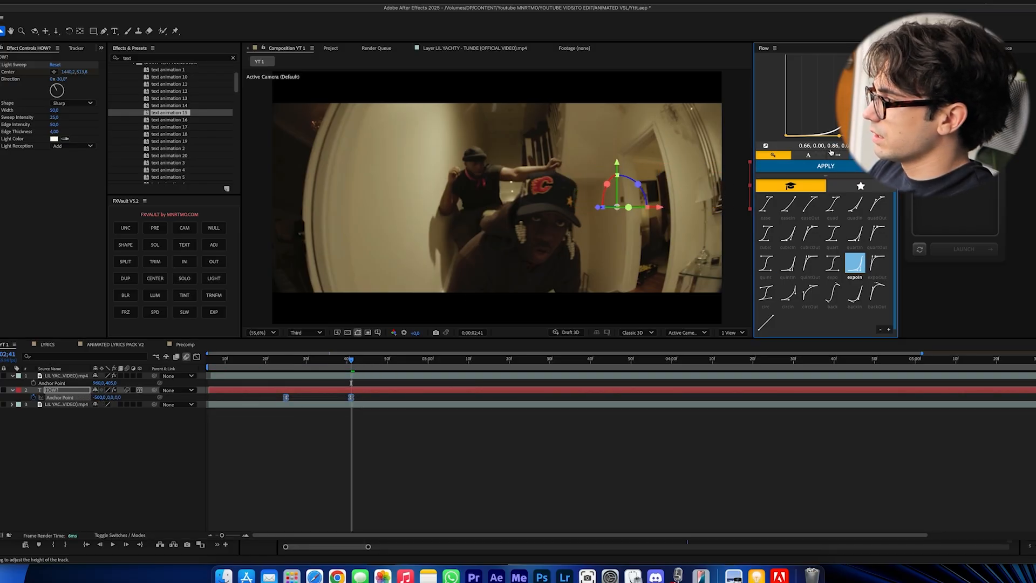
drag(250, 364, 204, 363)
key(space)
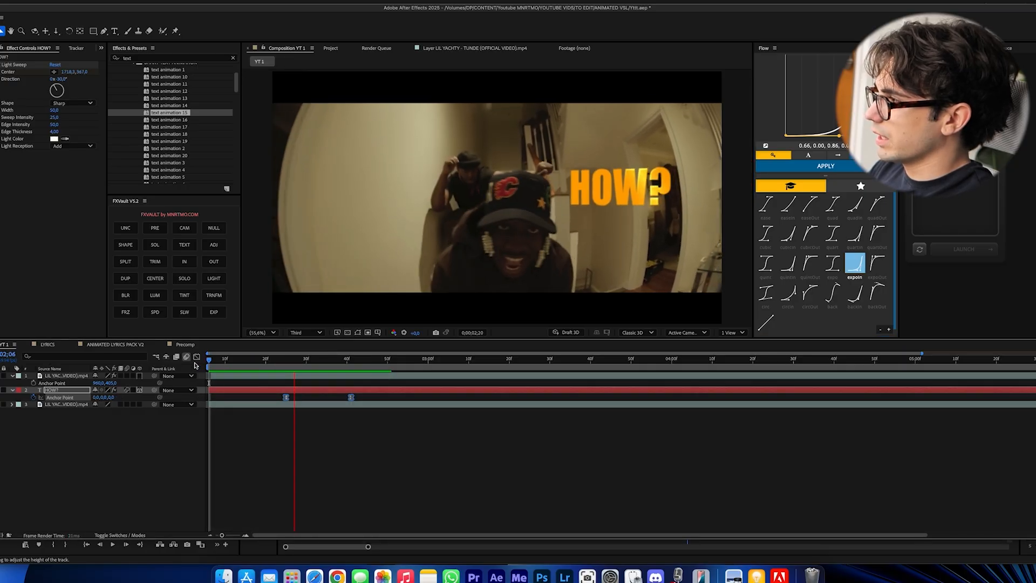
key(space)
key(space)
- Move HOW? closer to the performer's head and add Deep Glow with its exposure set to 0.09
drag(395, 359, 294, 359)
drag(647, 184, 592, 209)
key(ctrl+space)
text(deep)
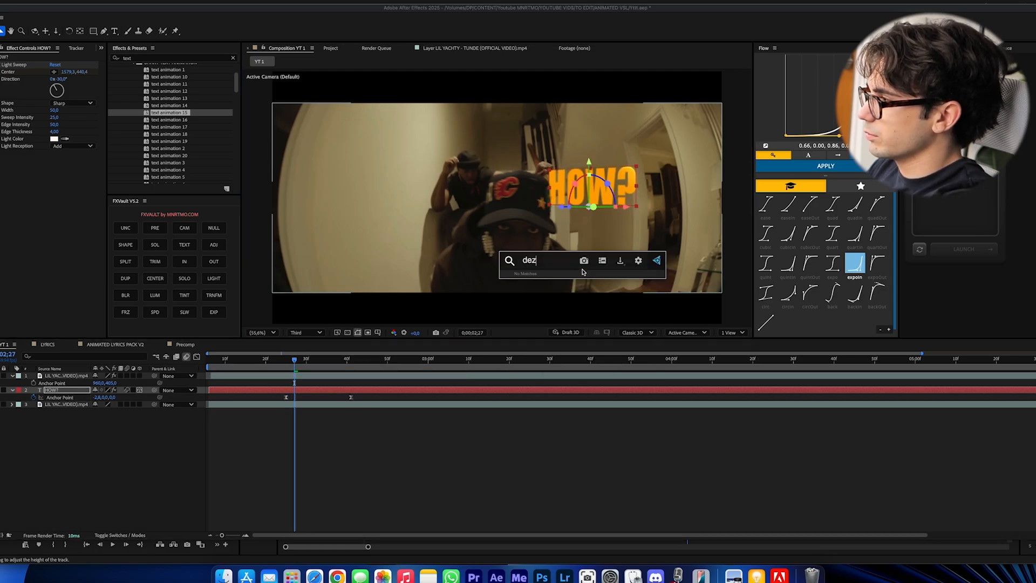
key(Return)
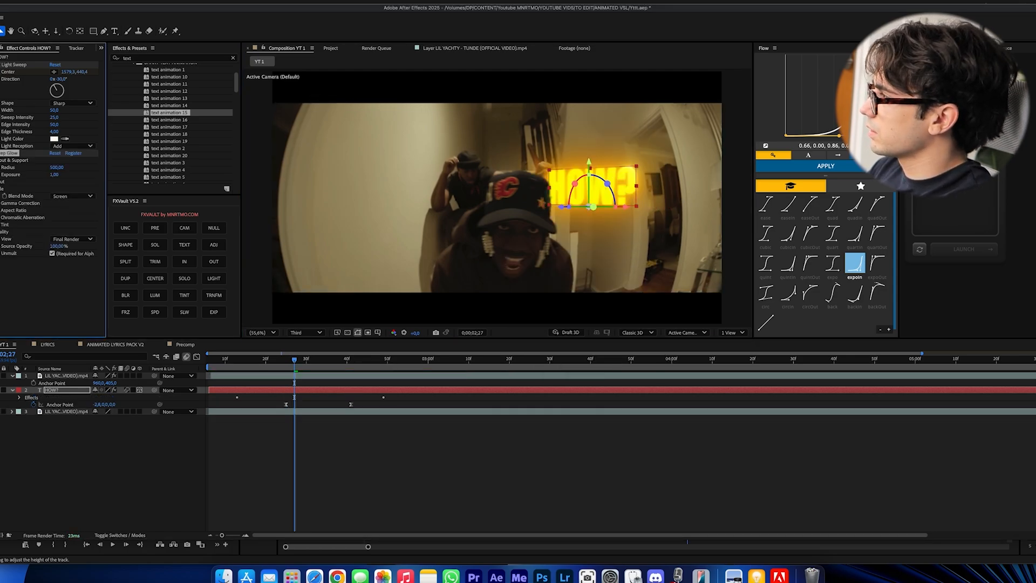
drag(54, 176, 12, 175)
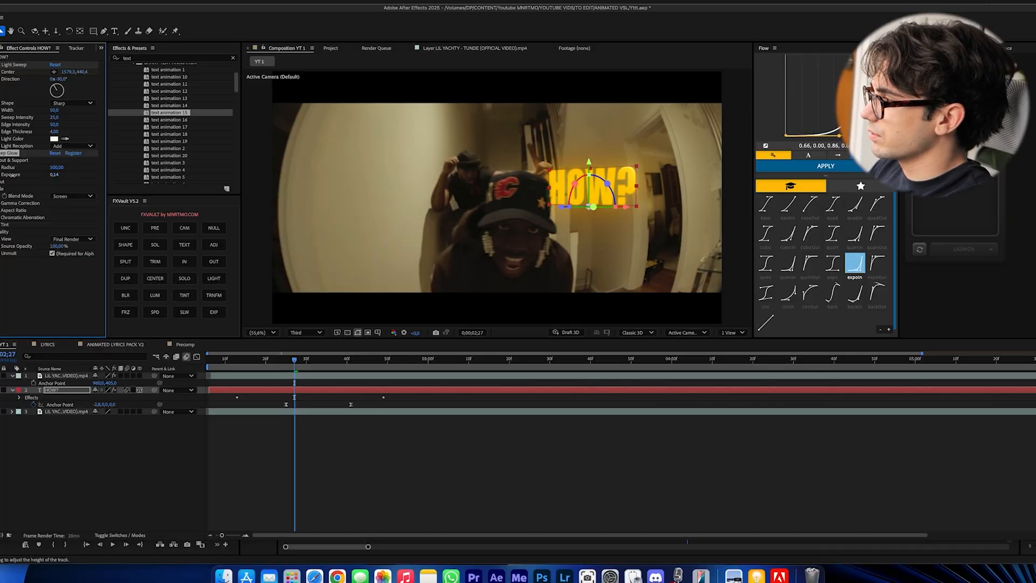
- Move the light sweep's centre keyframes to about 0:02:06 and 0:02:29, and play back the animation
mouse_move(294, 360)
mouse_down()
mouse_move(316, 360)
mouse_move(280, 364)
mouse_up()
key(u)
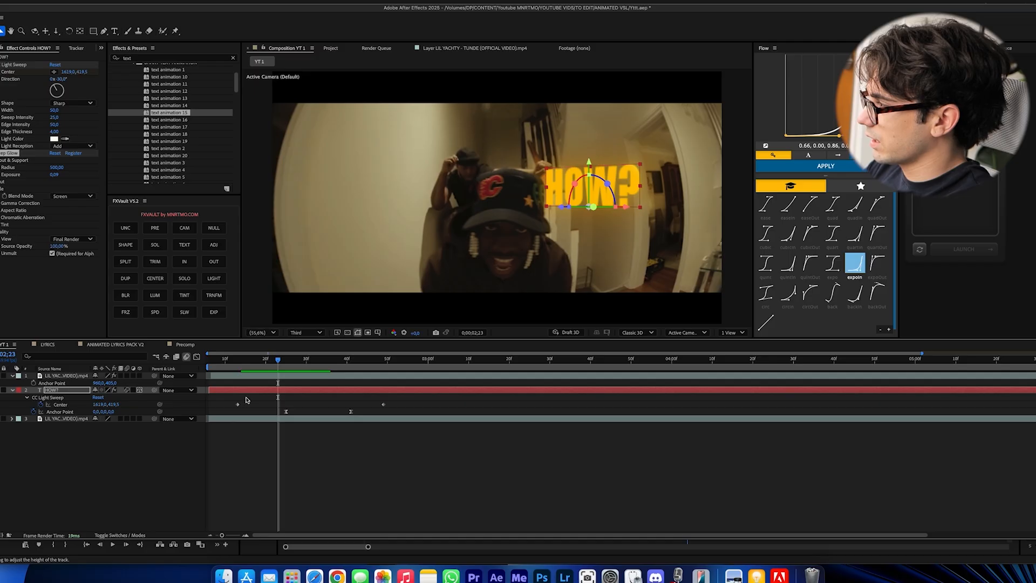
drag(238, 404, 234, 404)
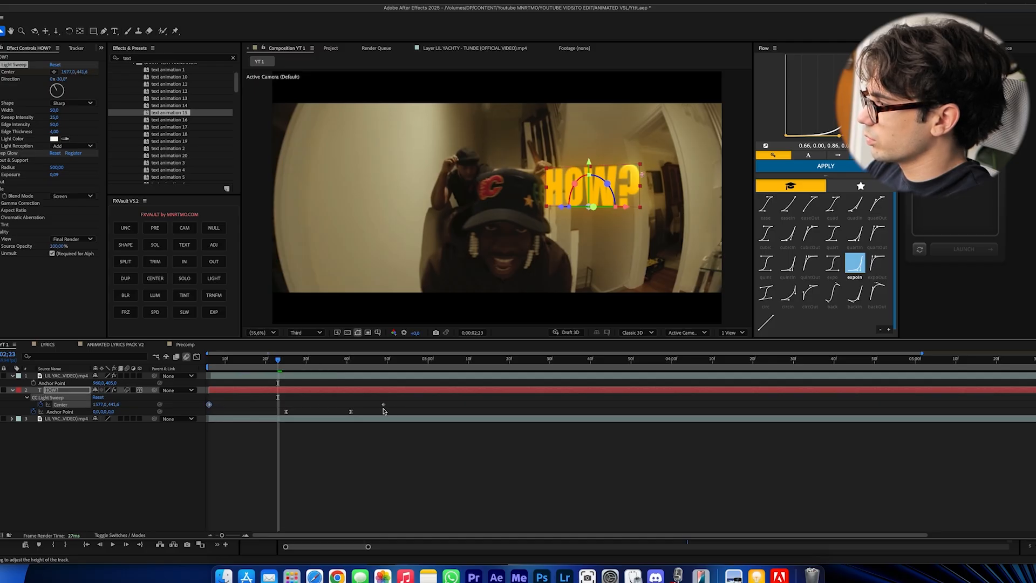
drag(382, 406, 303, 403)
key(space)
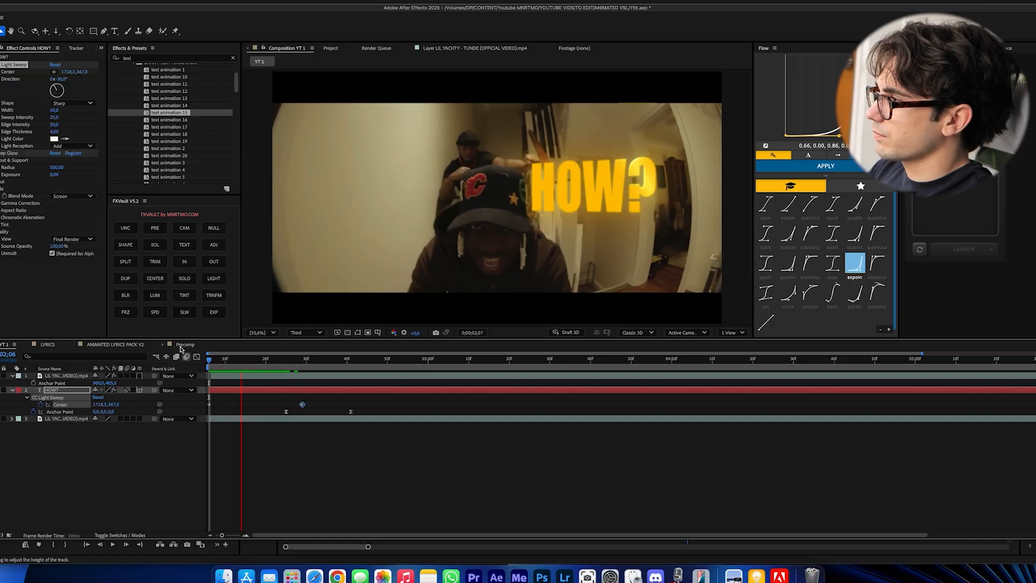
key(space)
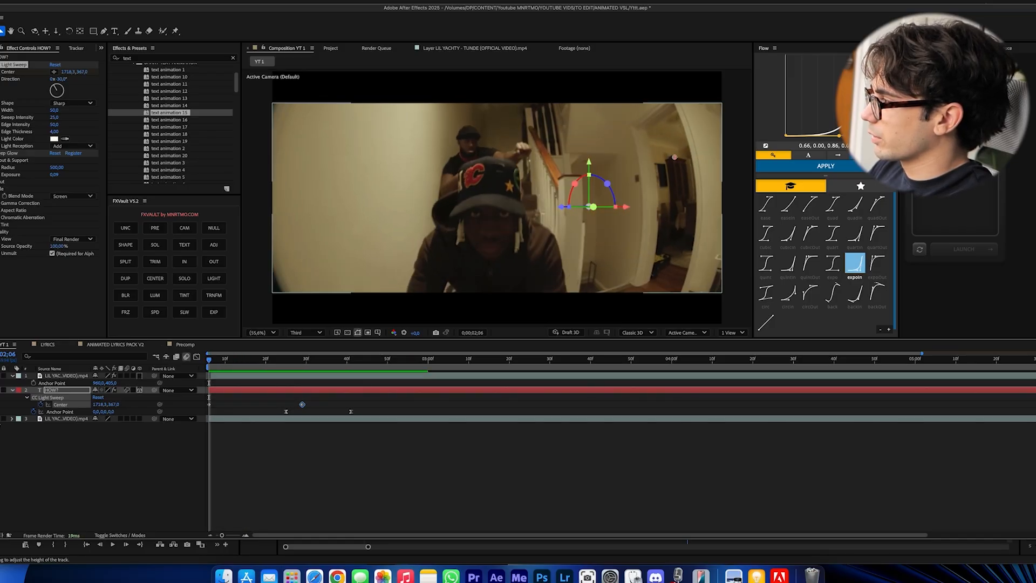
key(space)
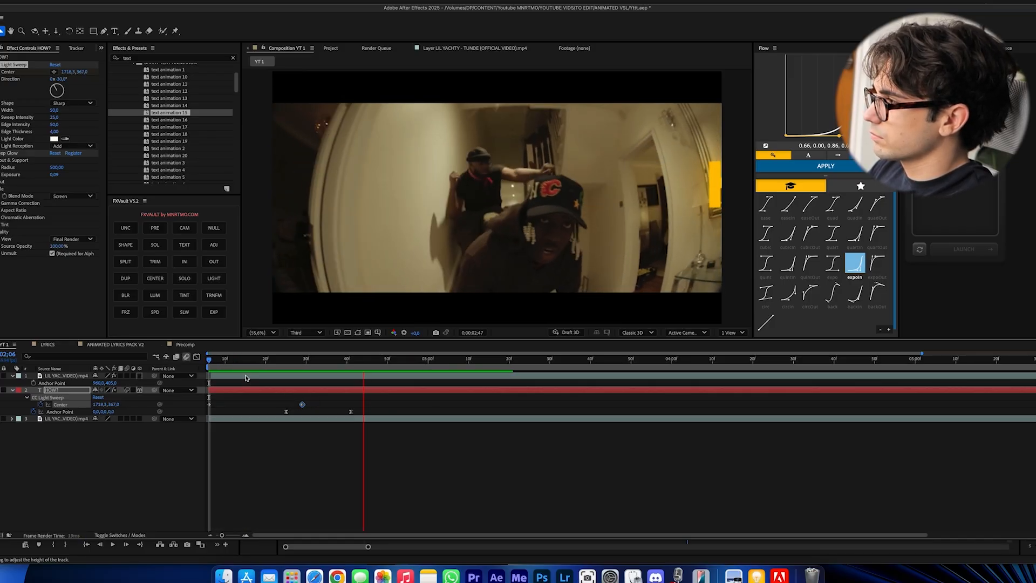
- Add a new text layer that starts at 0:03:01 and place it beneath the upper video layer
key(u)
click(412, 451)
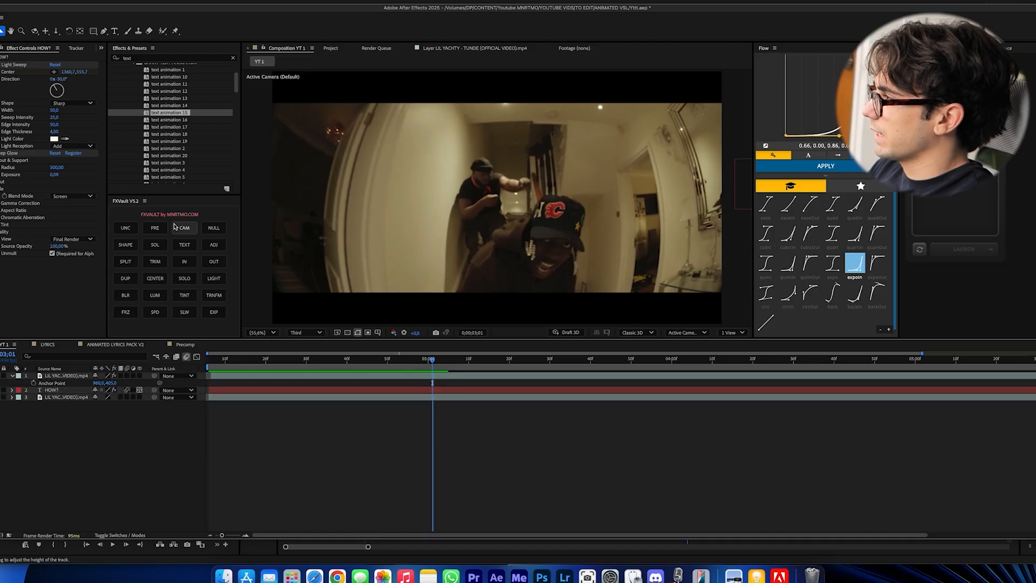
click(178, 246)
key(super+shift+d)
click(402, 384)
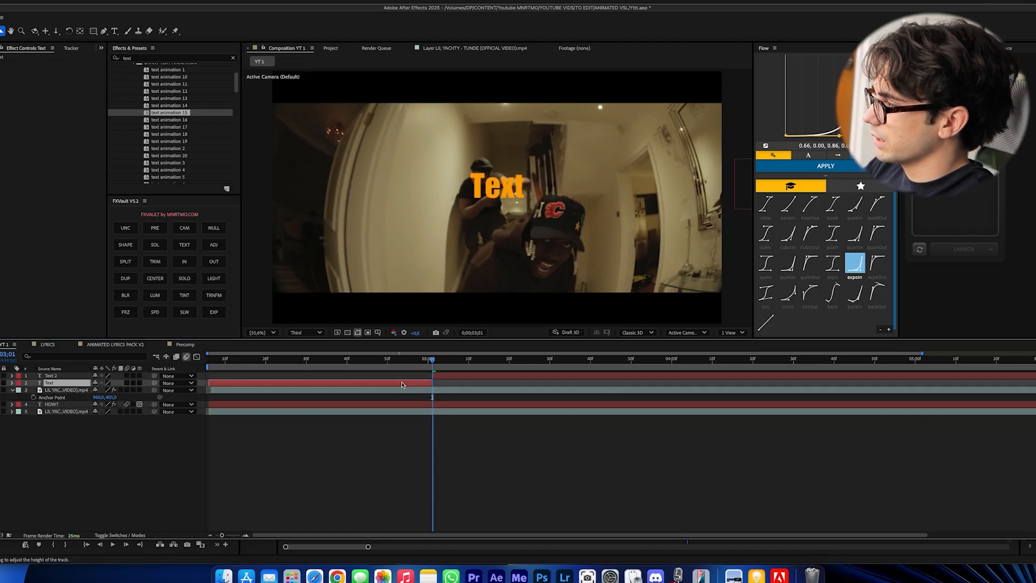
key(Delete)
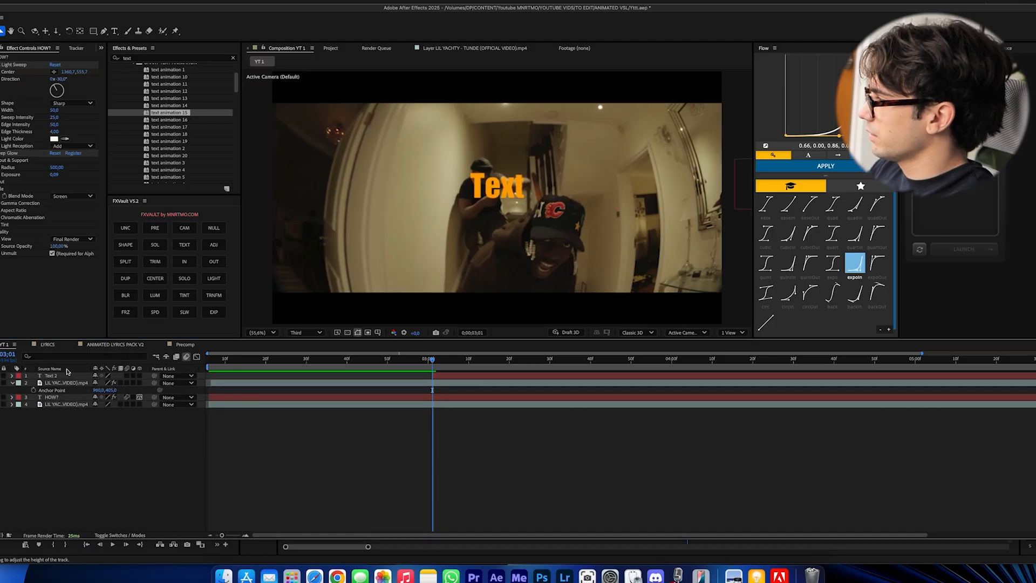
click(60, 375)
key(super+bracketleft)
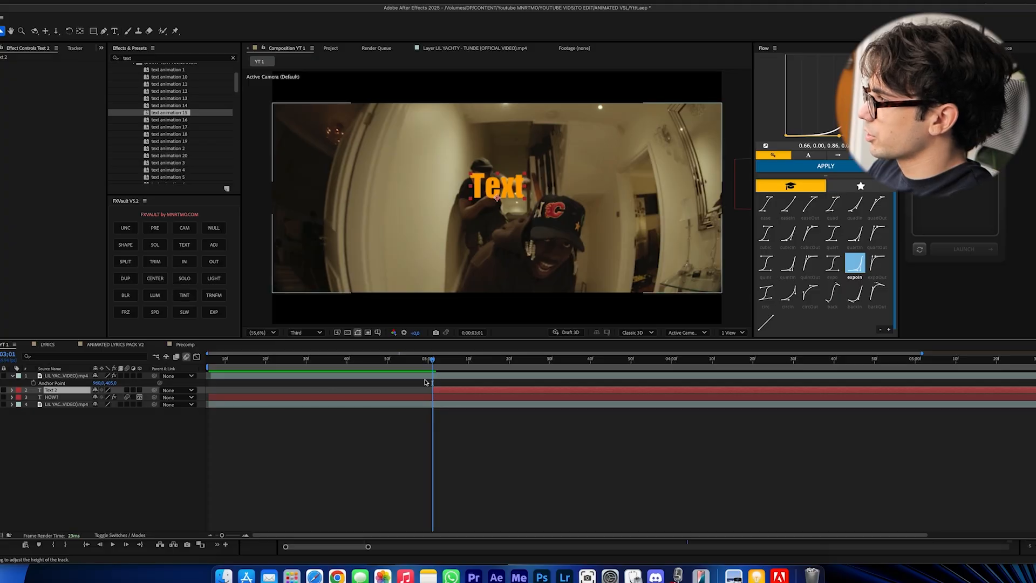
- Set the new text's fill colour to red FF0000 and change its wording to HOW?
scroll(47, 51, down, 3)
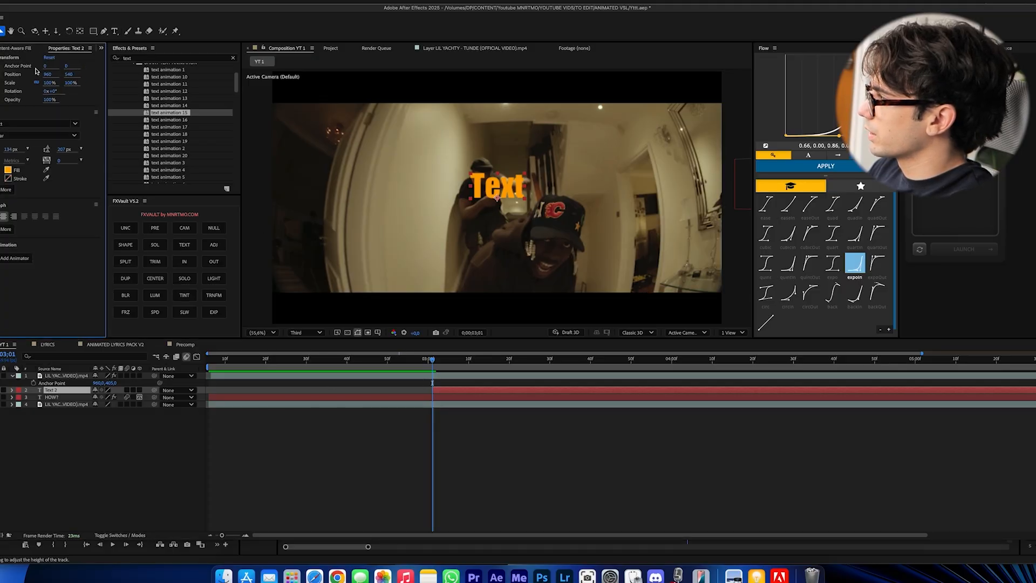
click(7, 170)
drag(538, 240, 550, 187)
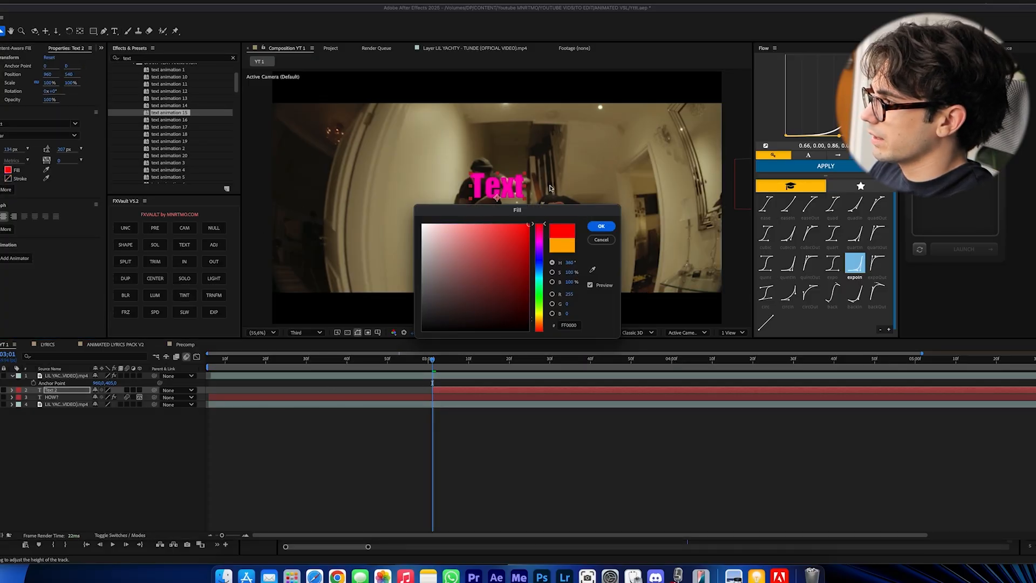
click(599, 226)
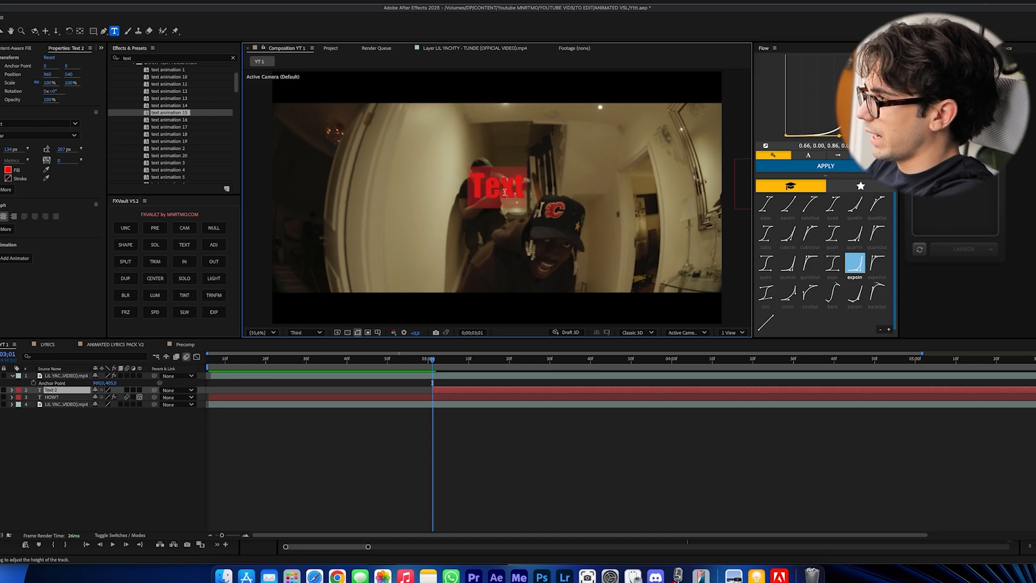
text(HOW?)
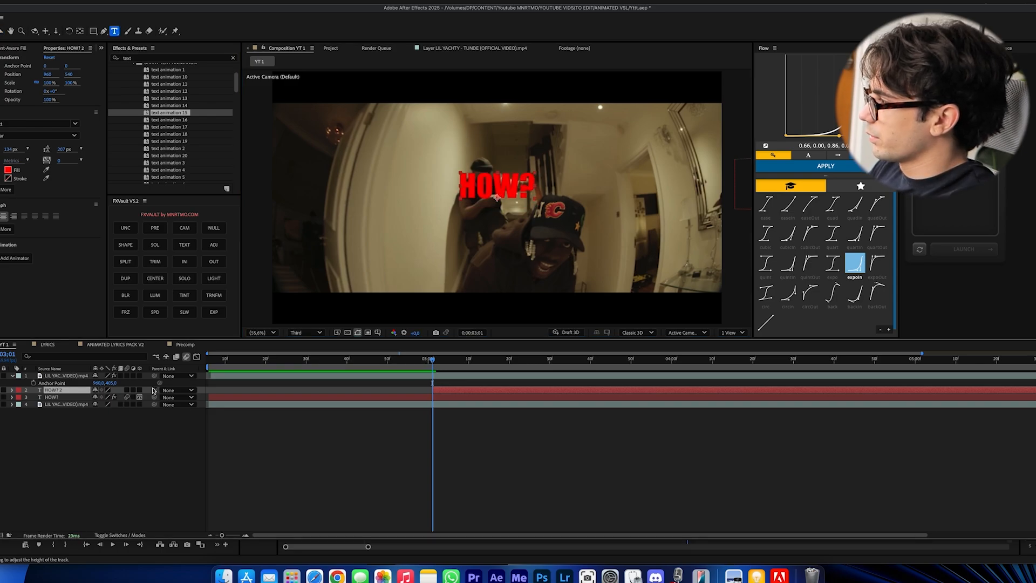
- Make the red HOW? a 3D layer, scale it to 175%, and angle it against the wall beside the performer
click(140, 390)
drag(516, 200, 476, 184)
key(s)
drag(104, 396, 145, 395)
drag(453, 194, 456, 207)
- Apply CC Light Sweep to the red HOW? and keyframe its centre from above the question mark at 0:03:01 to below the H at 0:03:30
key(ctrl+space)
text(cc ligh)
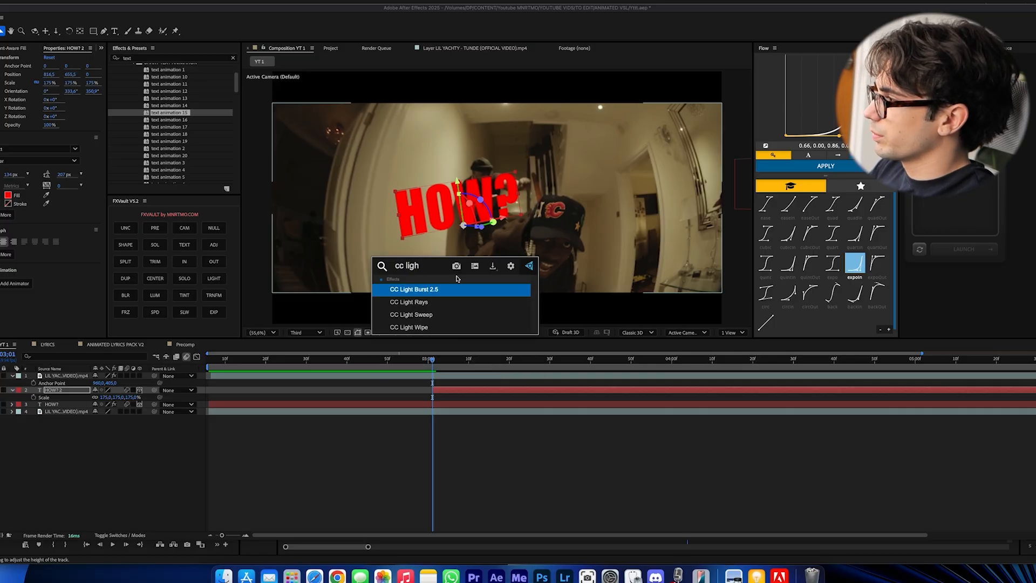
click(456, 315)
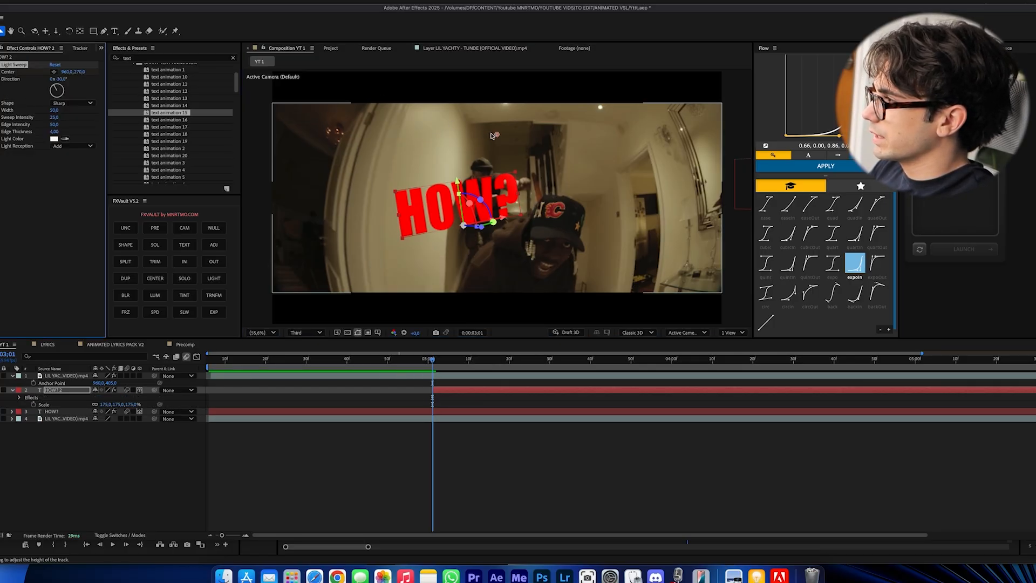
drag(498, 135, 516, 162)
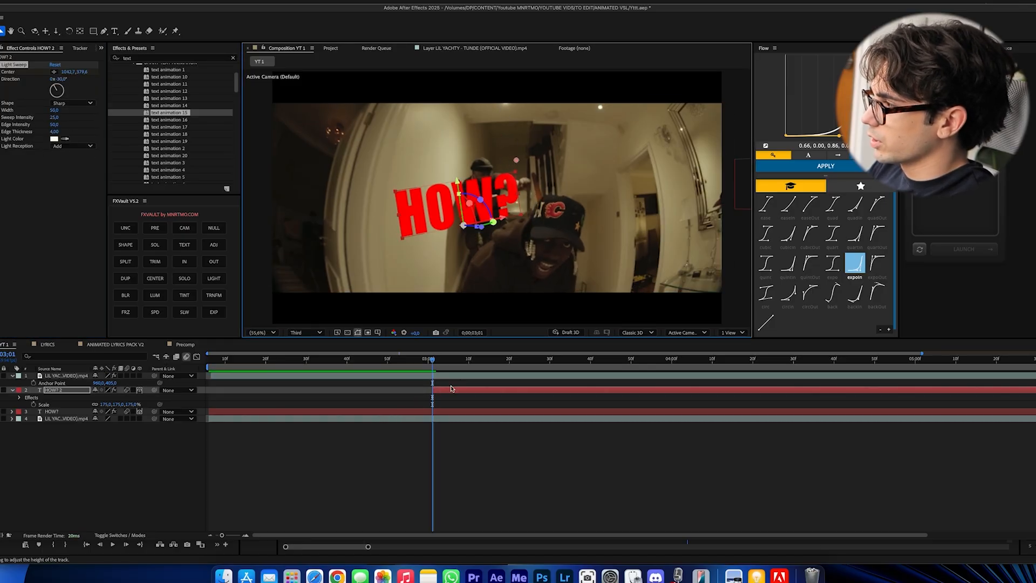
click(549, 362)
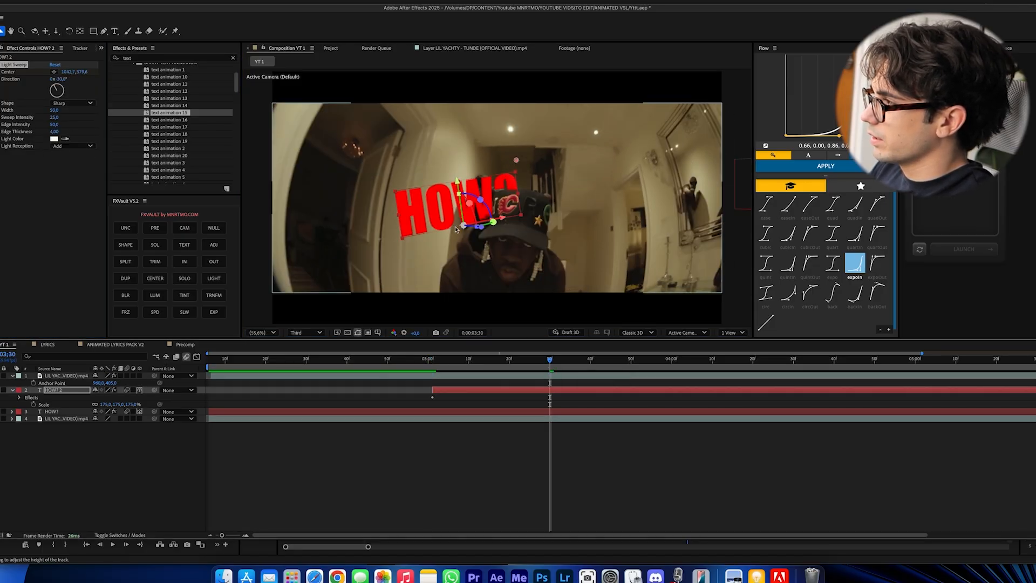
drag(516, 160, 494, 183)
drag(446, 220, 415, 247)
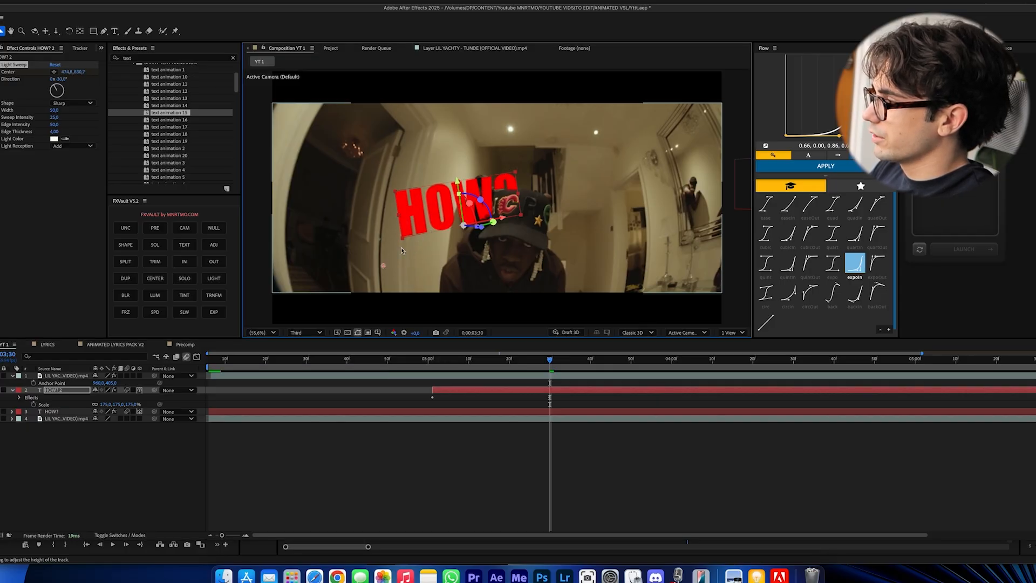
- Preview the red HOW?, shift its layer to start at about 0:03:09, and play it back again
drag(528, 360, 351, 360)
key(space)
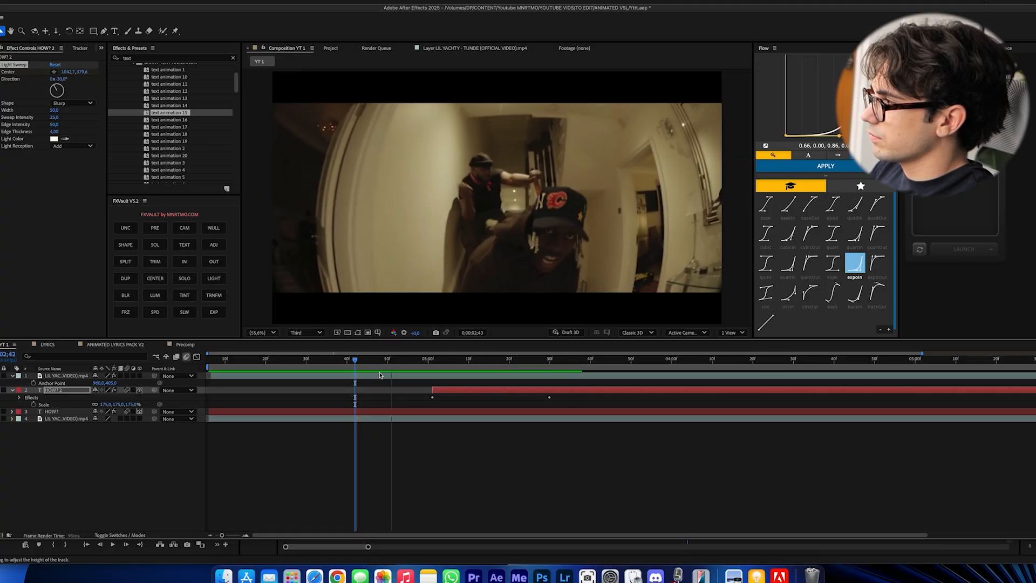
key(space)
drag(477, 394, 507, 397)
click(363, 357)
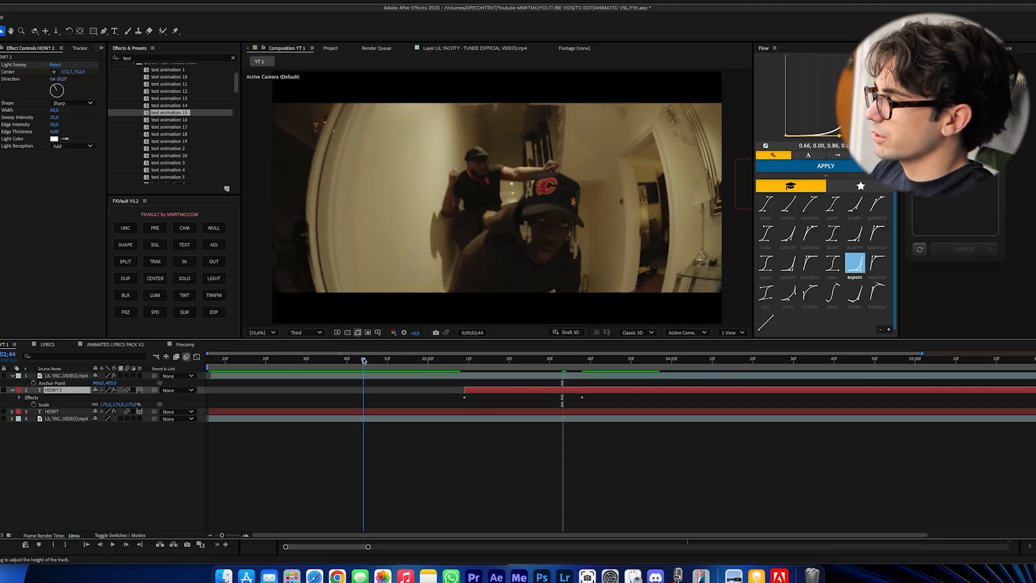
key(space)
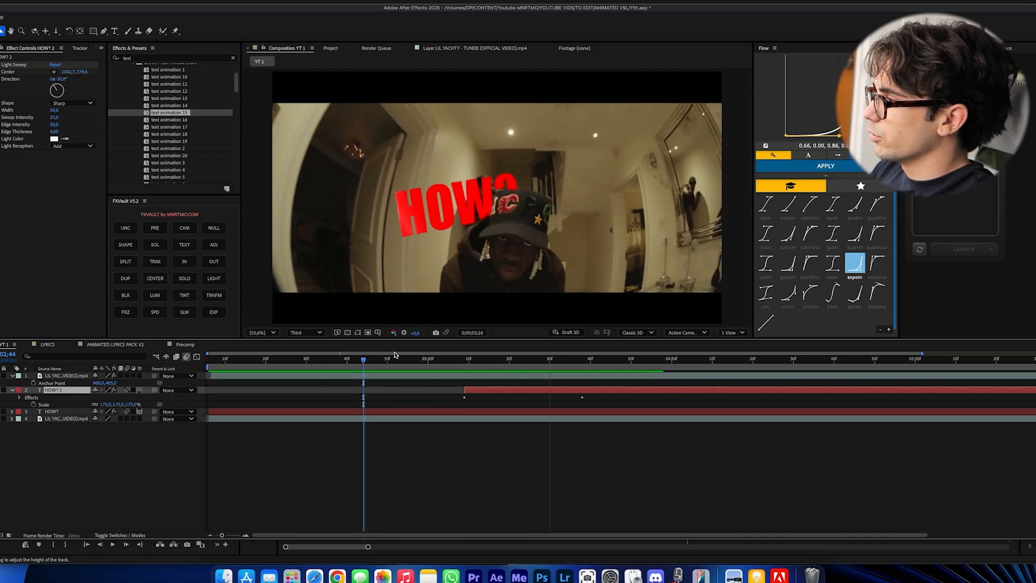
- Apply the text animation 2 preset to the red HOW? at 0:03:10 and play back the animation
click(469, 368)
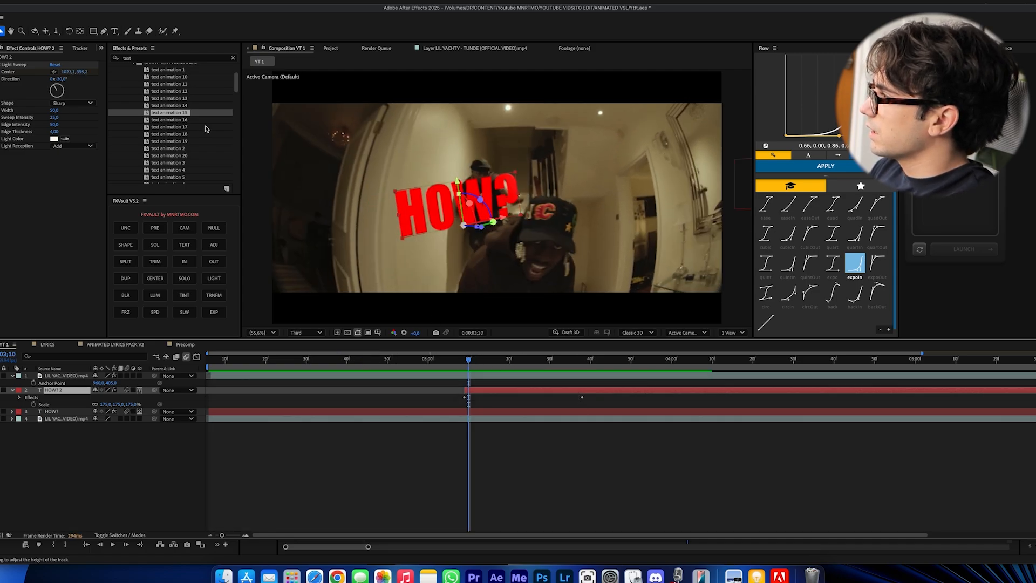
drag(170, 148, 364, 358)
key(space)
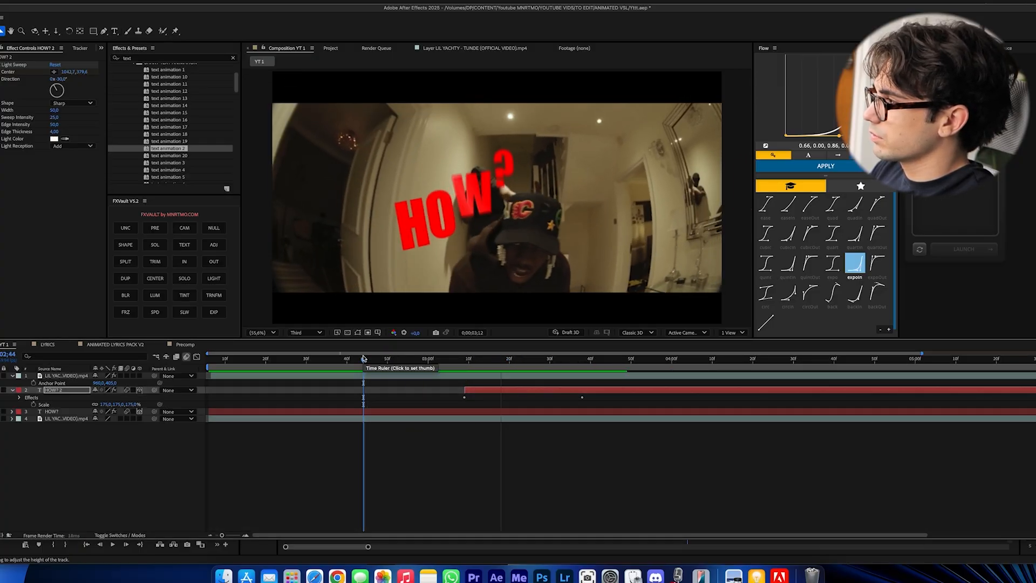
- Add an anchor point keyframe to the red HOW? layer and place it at about 0:03:41, after the light sweep keyframes
key(space)
key(a)
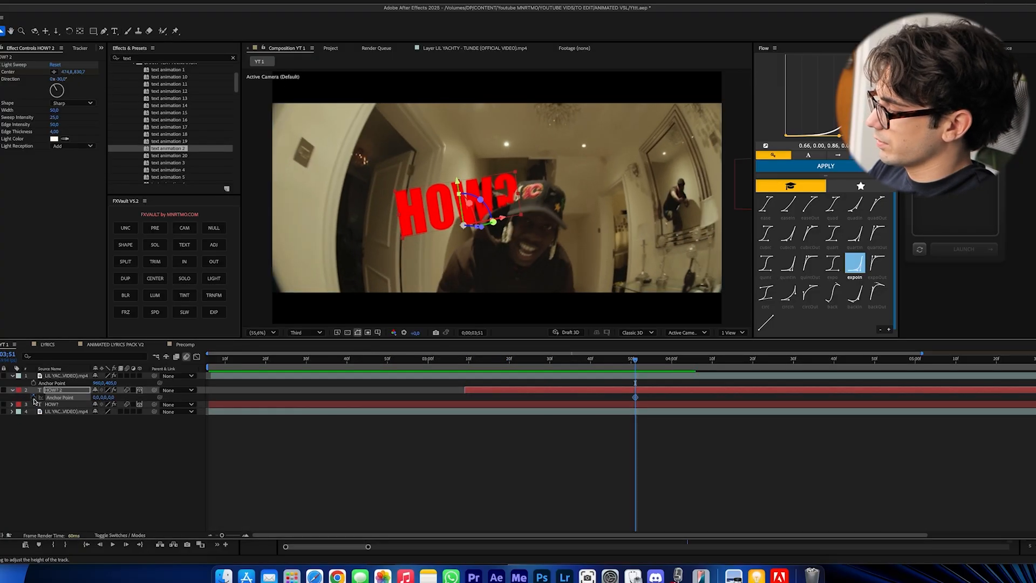
key(u)
drag(636, 412, 582, 413)
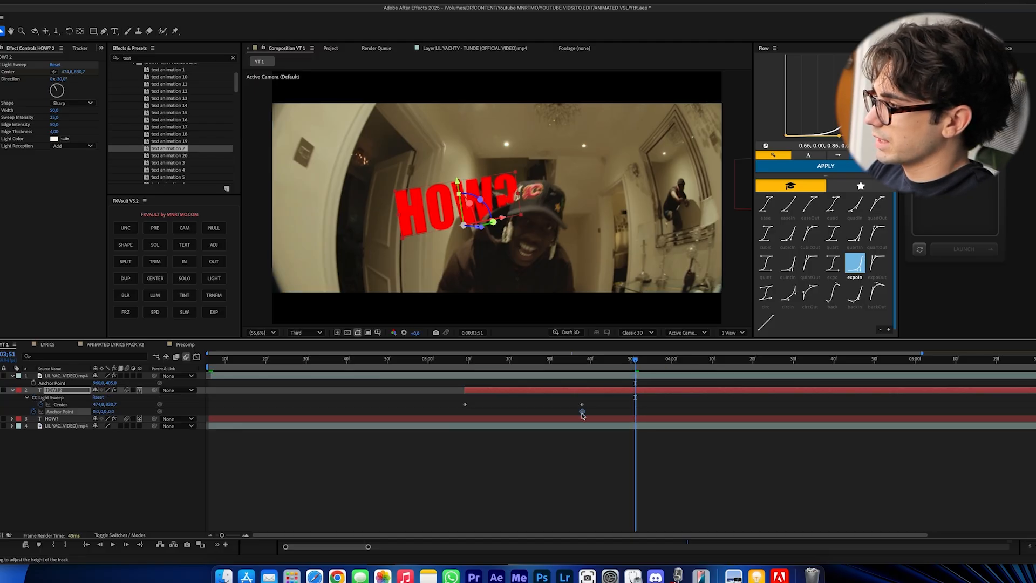
key(space)
key(space)
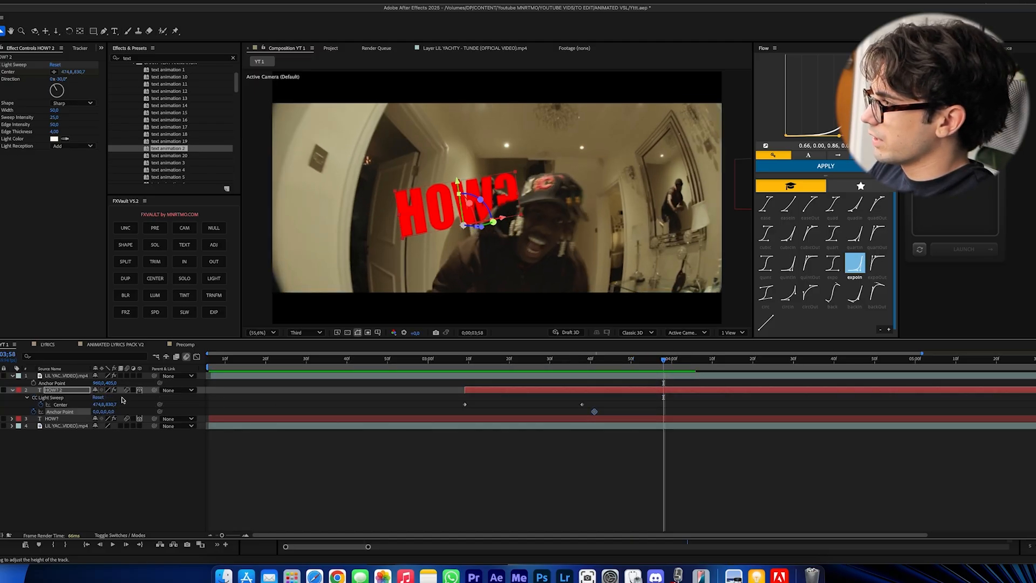
- Keyframe the red HOW? anchor point X at 720 at 0:03:58, ease both keyframes with expoIn, and play back the exit
drag(97, 412, 125, 412)
drag(540, 411, 674, 413)
click(839, 168)
key(space)
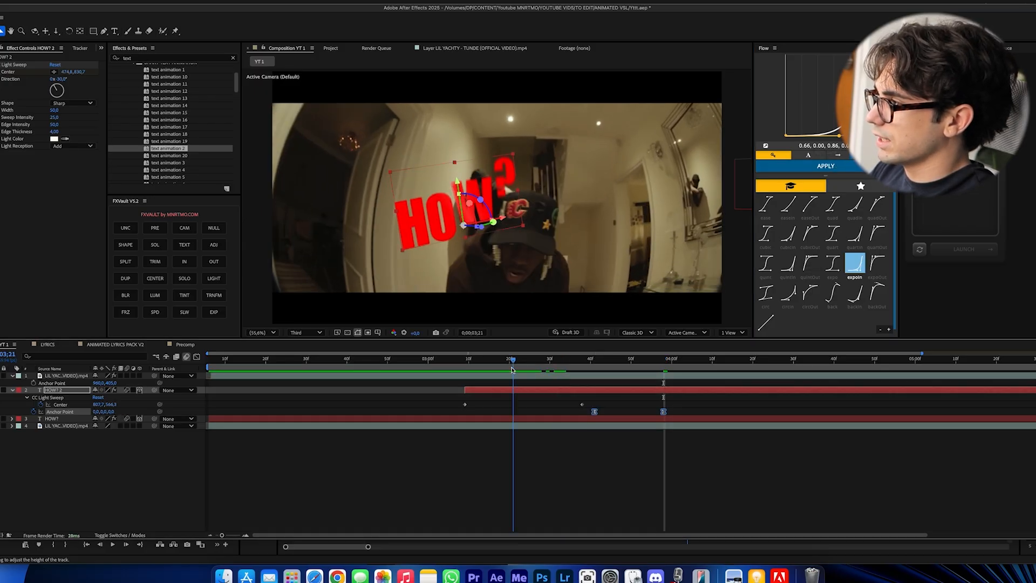
click(472, 363)
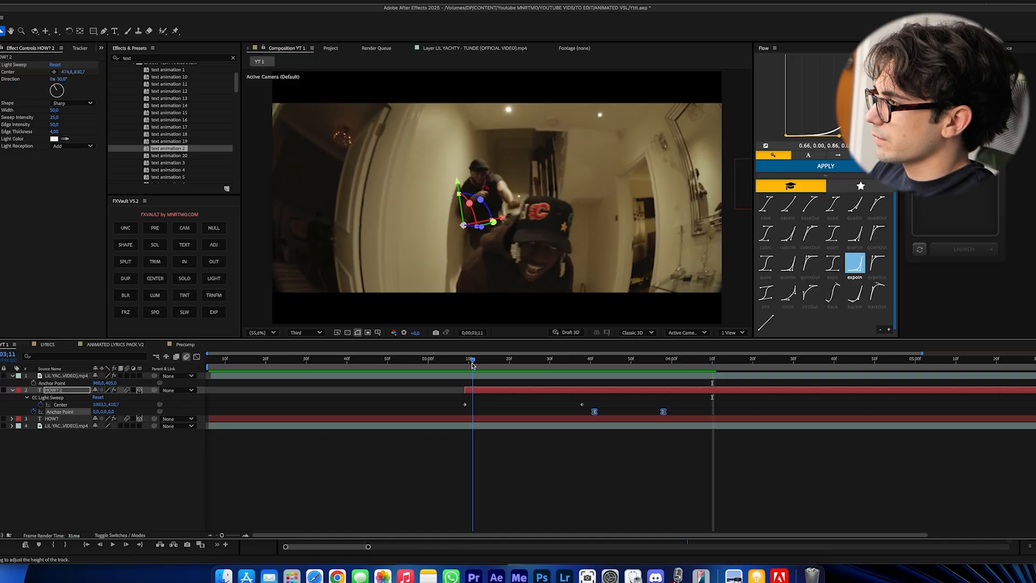
drag(492, 366, 445, 364)
key(space)
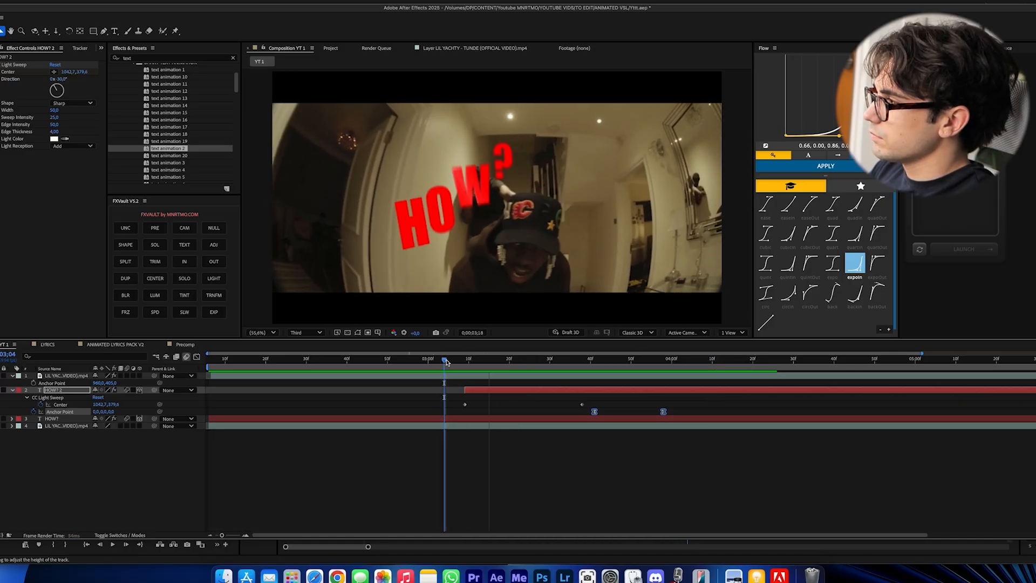
- Apply Deep Glow to the red HOW? with an exposure of 0.10 and a radius of 241
click(534, 362)
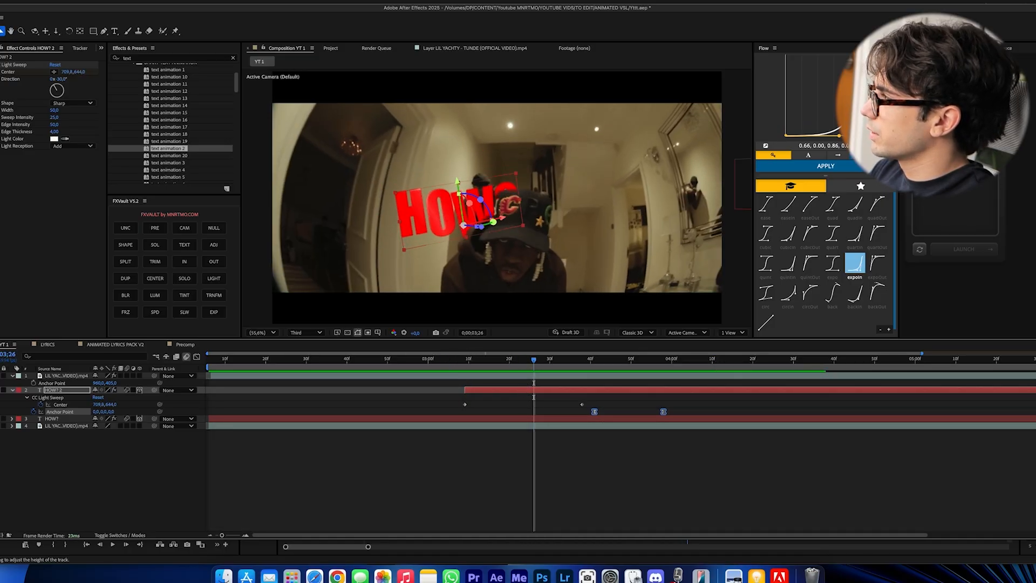
click(20, 175)
right_click(21, 167)
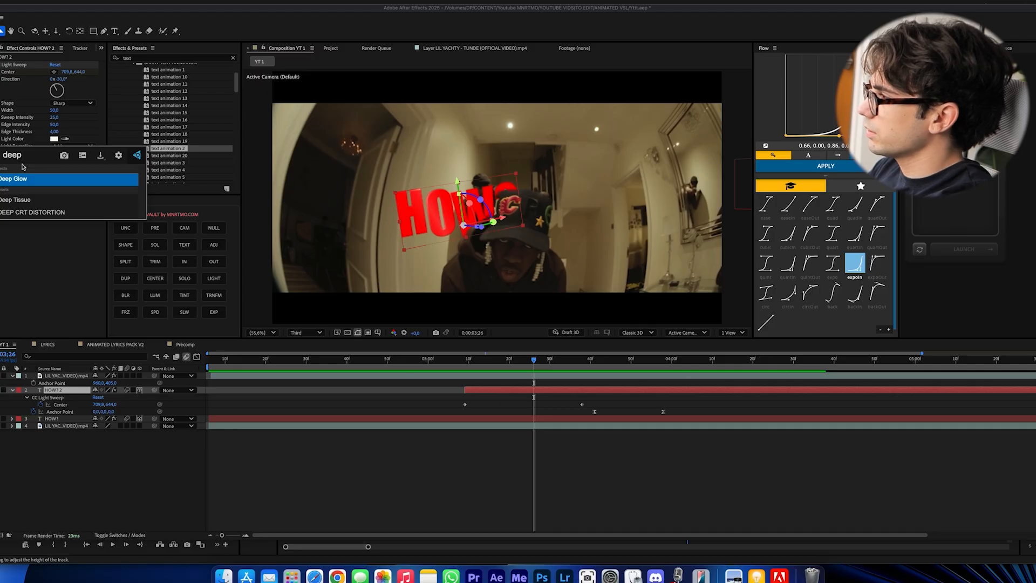
click(19, 156)
drag(54, 177, 20, 178)
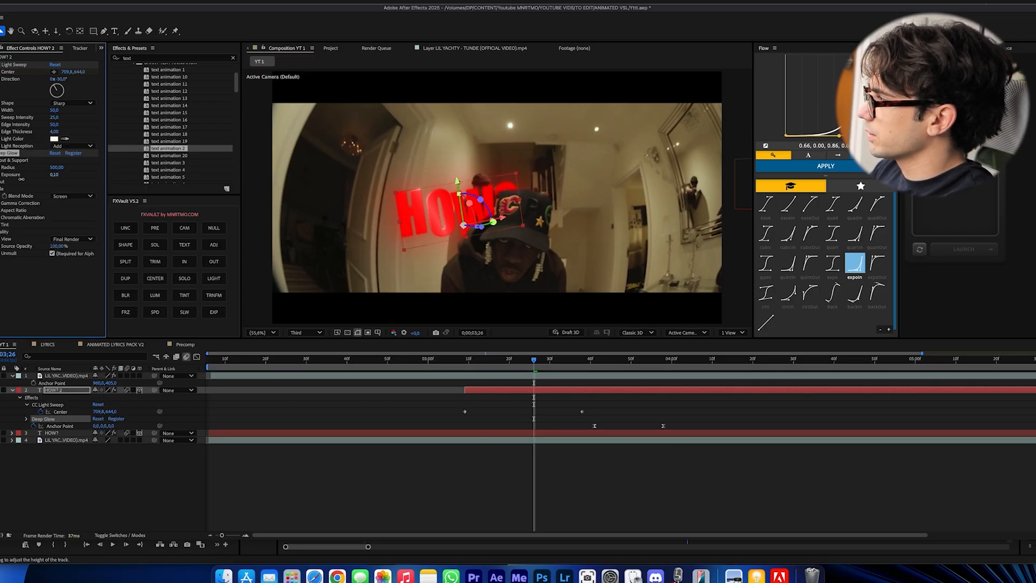
drag(57, 168, 32, 167)
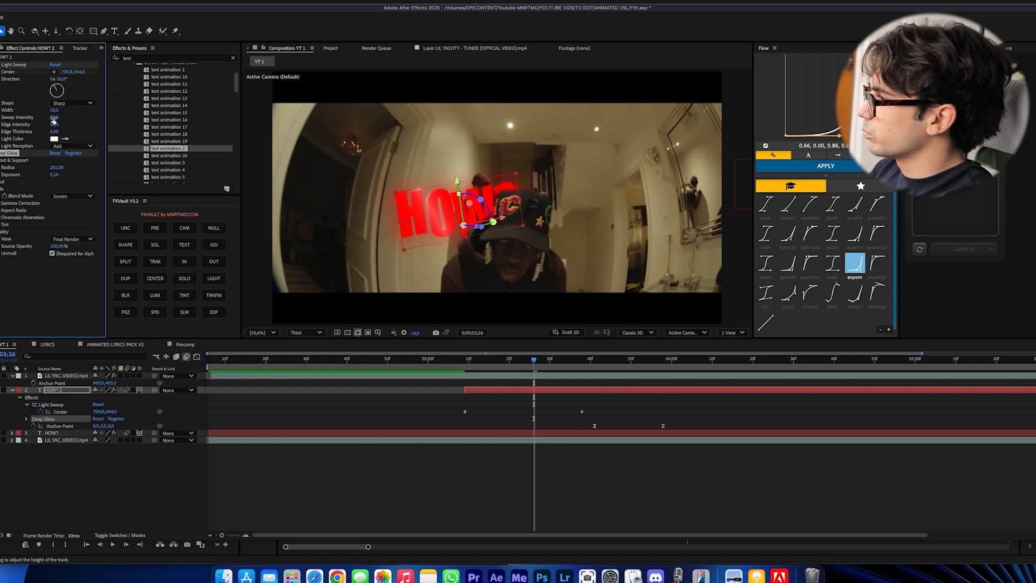
- Raise the red HOW? CC Light Sweep's sweep intensity to 48 and play back the clip from the start
drag(53, 120, 65, 117)
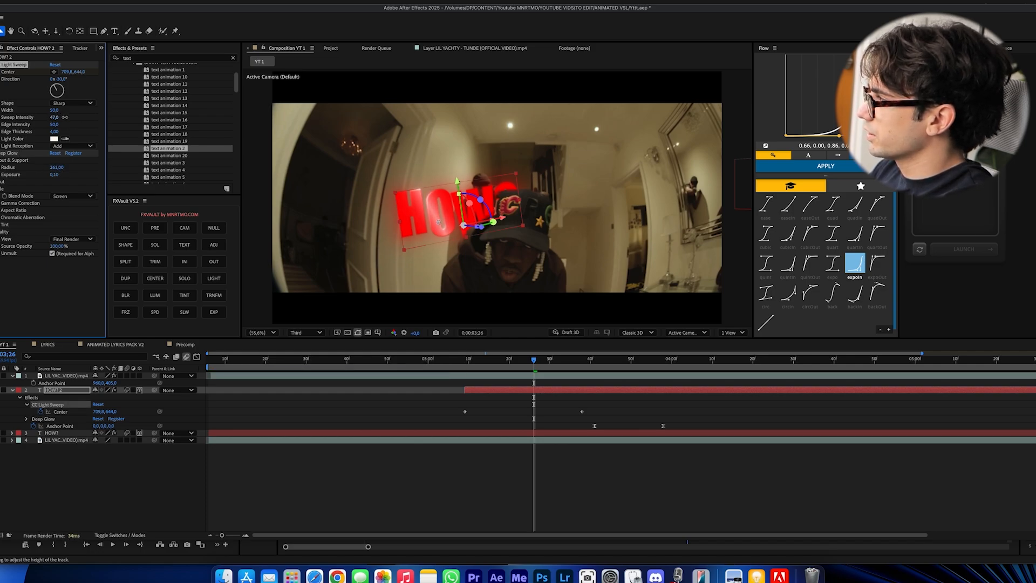
drag(444, 358, 184, 345)
key(space)
key(space)
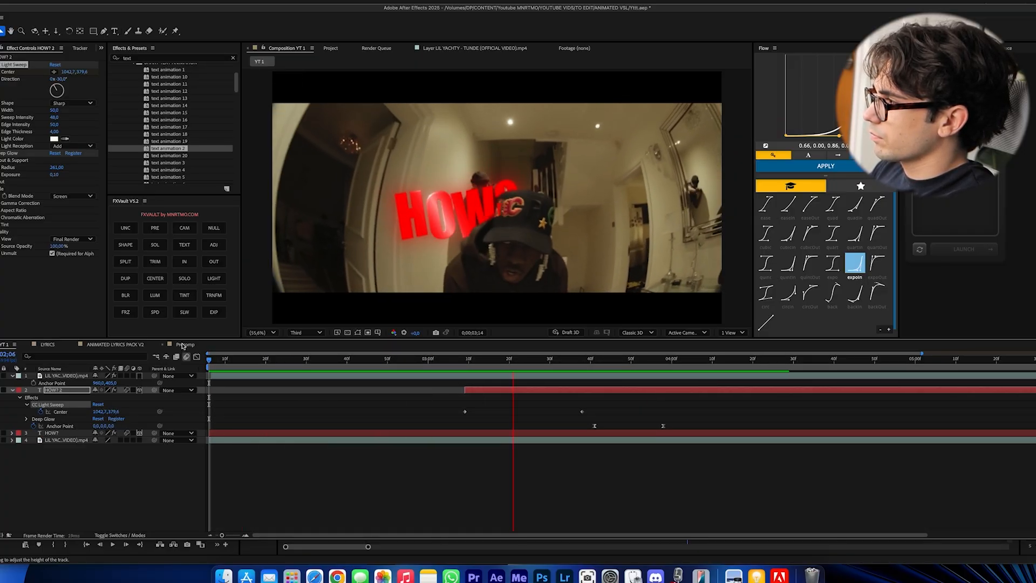
key(space)
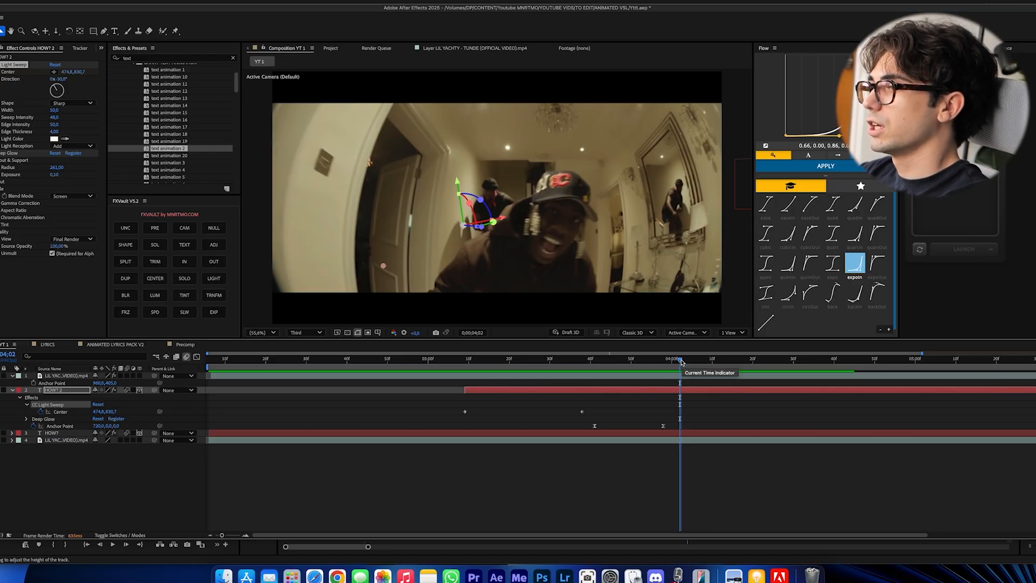
- Create a new composition and add four text layers, spreading three of them away from the centre
mouse_move(681, 361)
mouse_down()
mouse_move(642, 361)
mouse_move(931, 362)
mouse_move(659, 361)
mouse_move(690, 366)
mouse_up()
key(super+n)
key(Return)
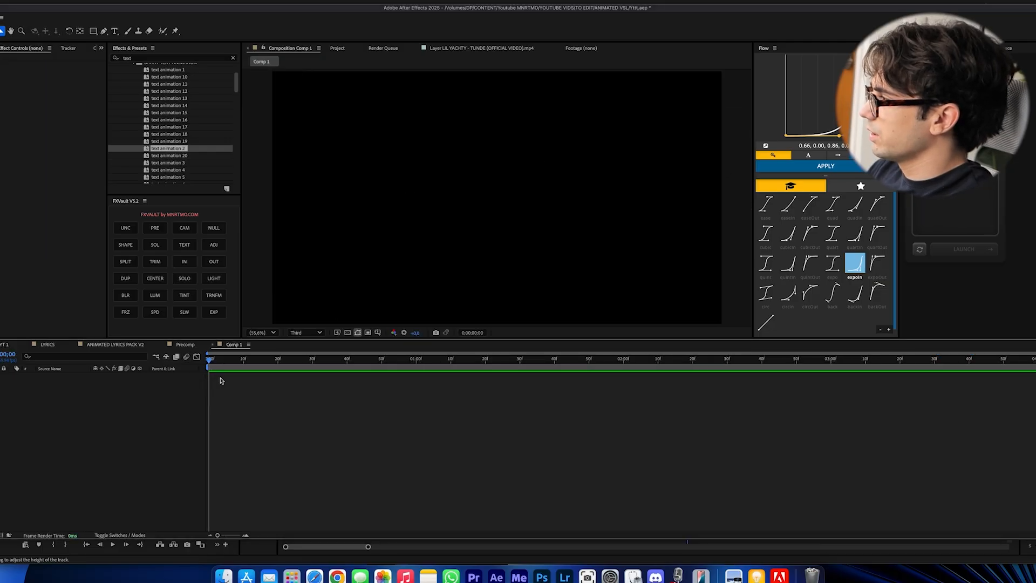
click(184, 245)
click(183, 245)
click(184, 245)
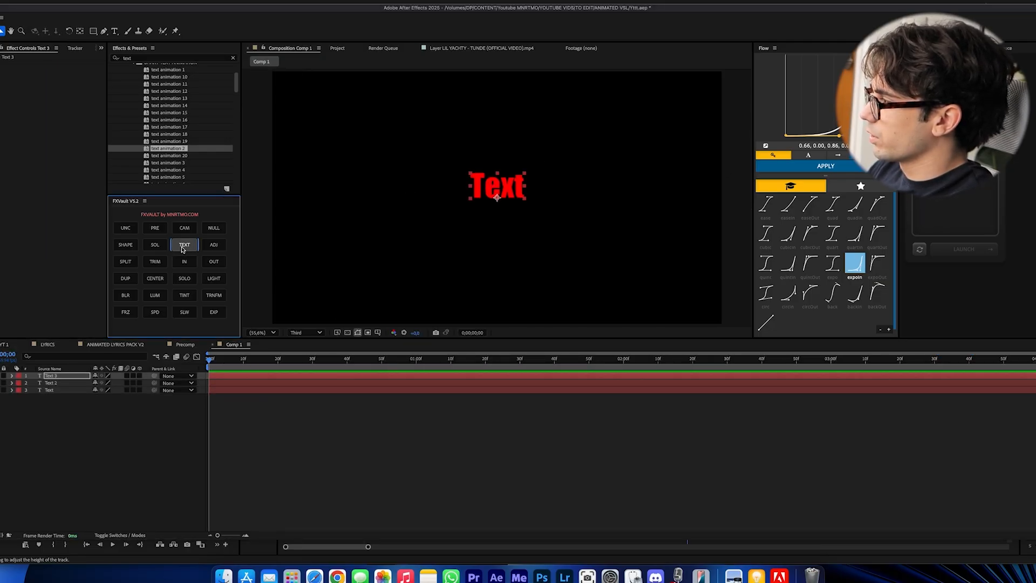
click(183, 245)
drag(499, 173, 351, 179)
- Change the fill of the centred text to white
click(507, 189)
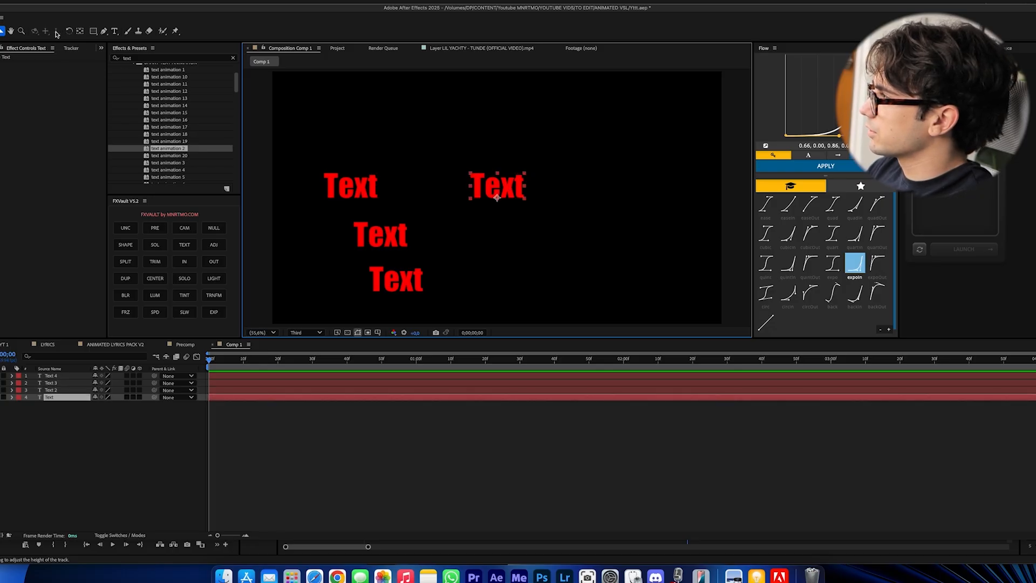
click(61, 48)
click(7, 170)
click(424, 222)
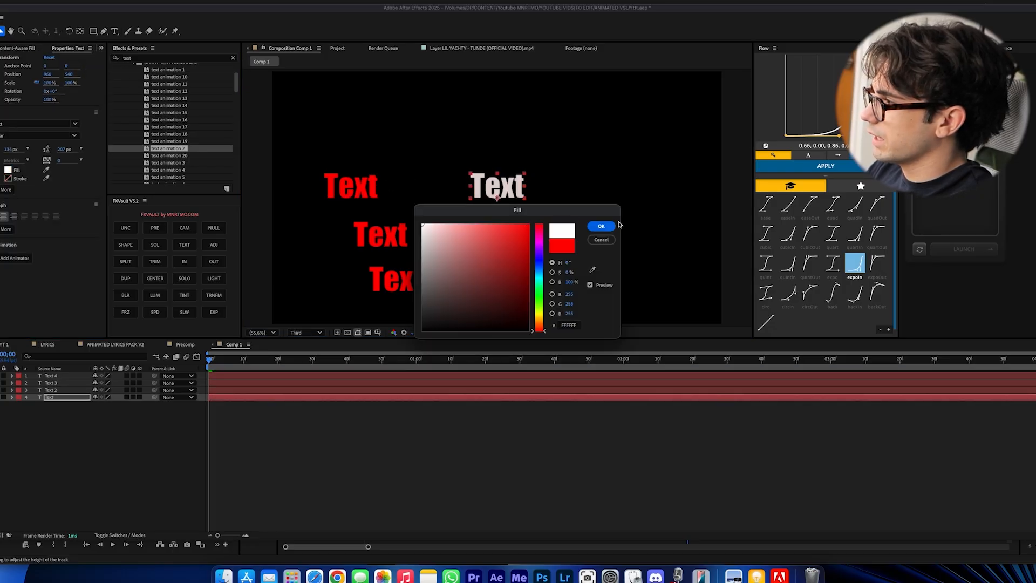
click(598, 226)
- Change the white text in Comp 1 to HOW A and centre it, showing its scale property
click(96, 346)
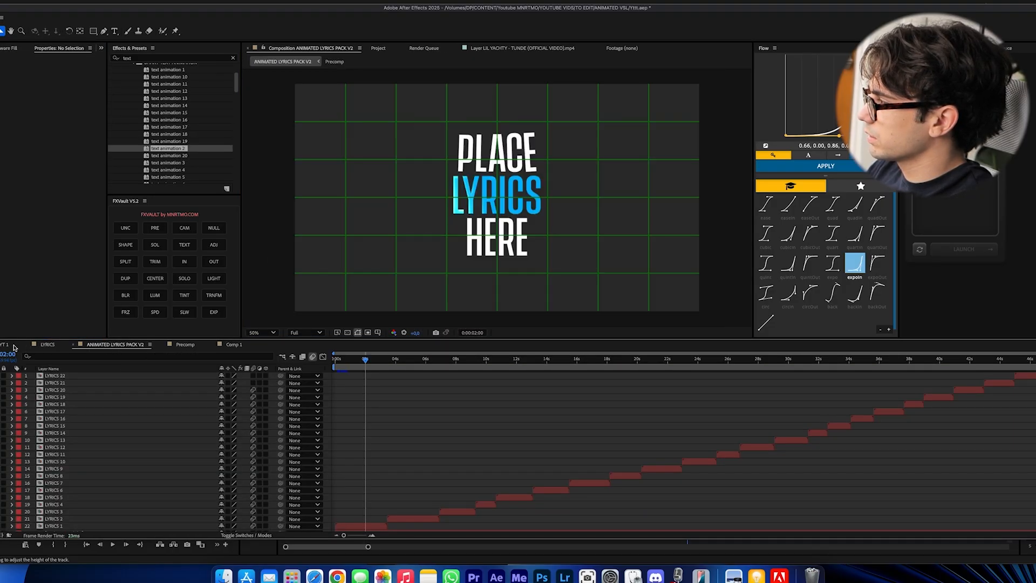
click(234, 344)
double_click(508, 186)
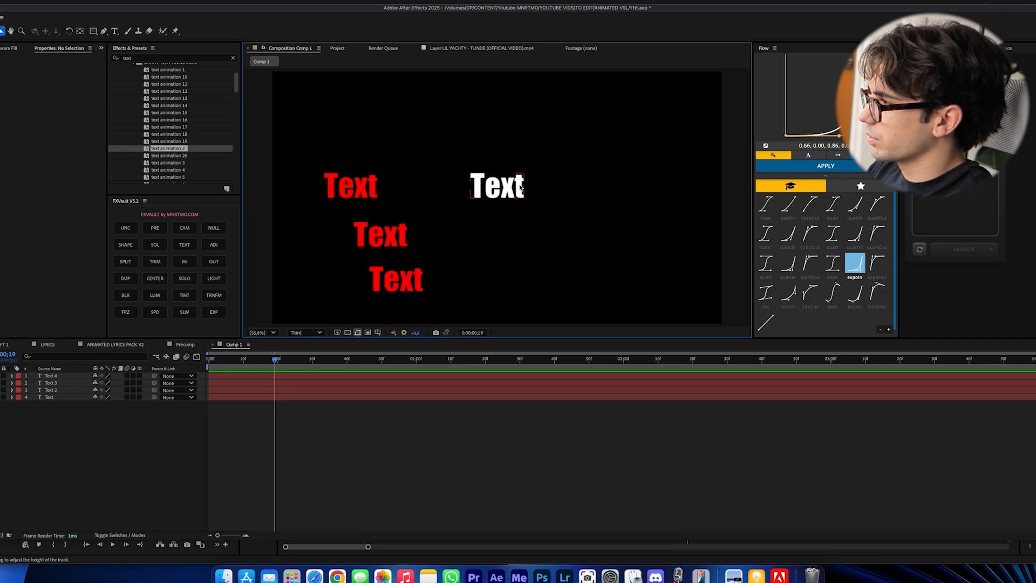
text(HOW A)
click(303, 421)
click(264, 396)
click(155, 277)
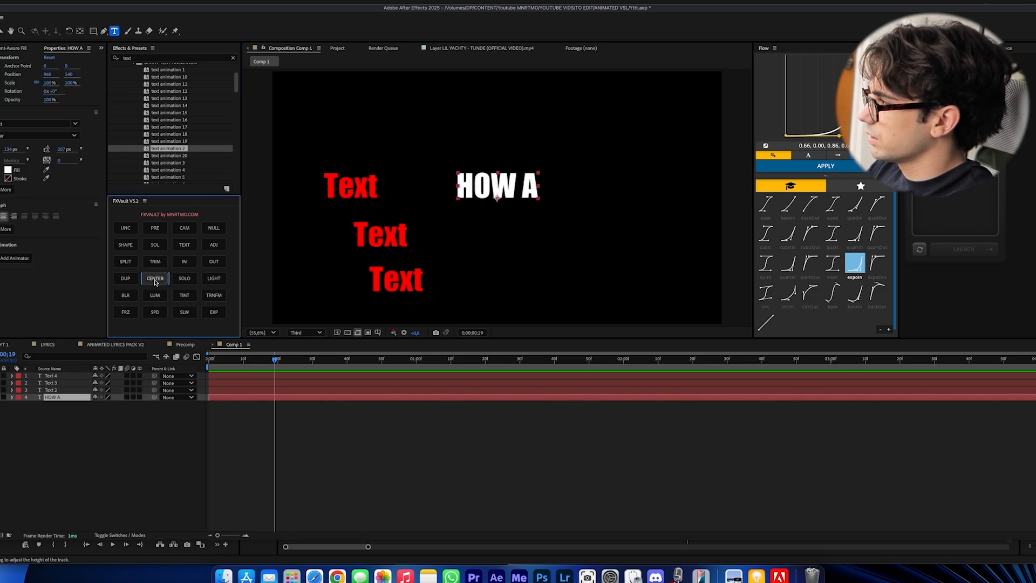
key(s)
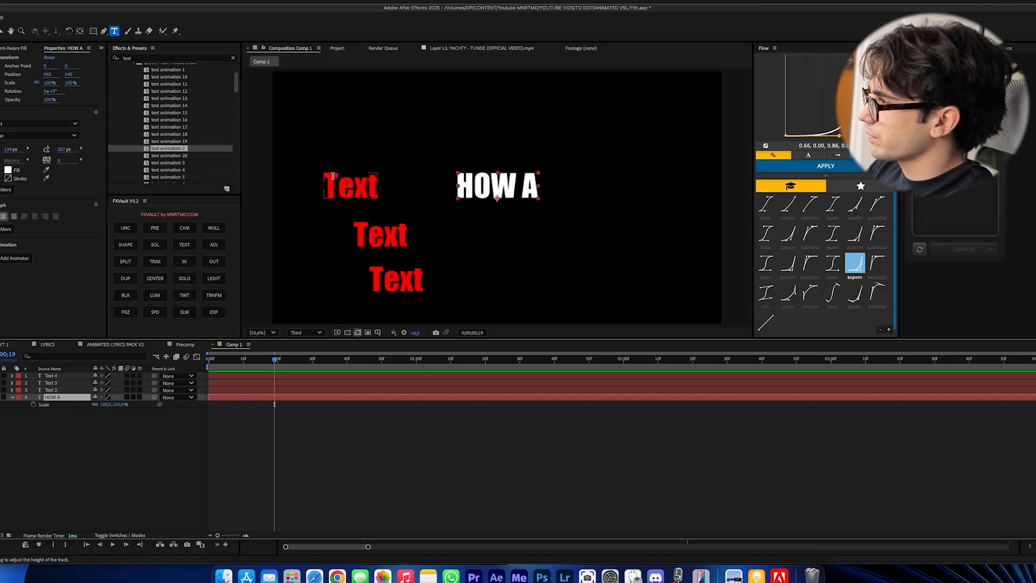
- Move the upper red text directly under HOW A, fill it with turquoise, and change its wording to N*****
drag(332, 187, 474, 217)
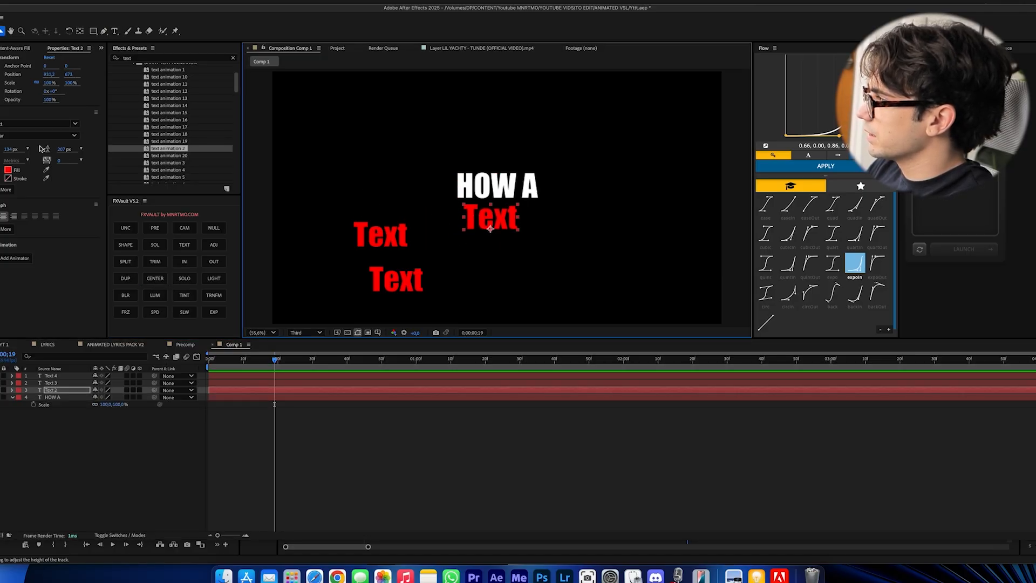
click(8, 171)
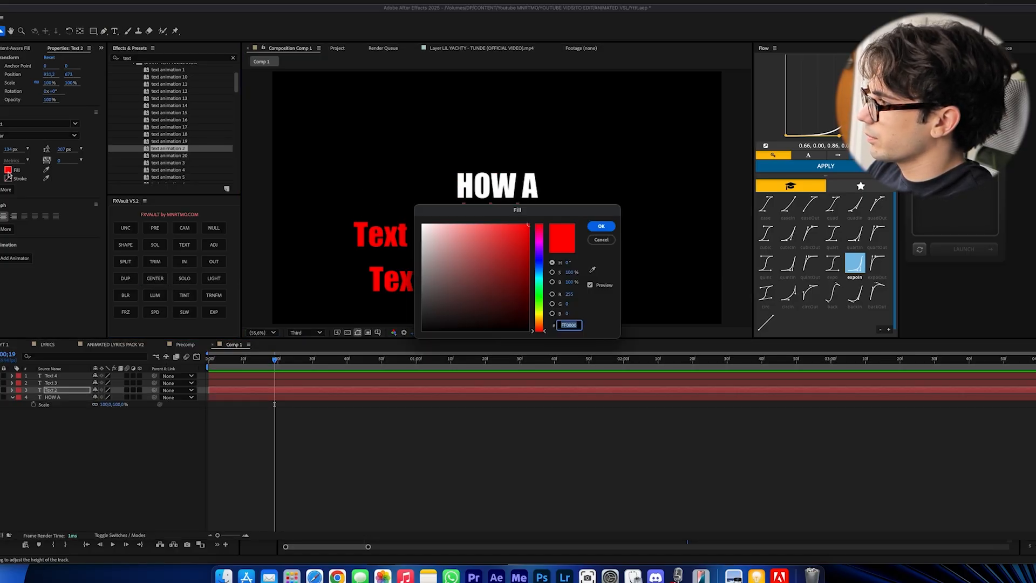
click(544, 282)
click(514, 239)
click(600, 226)
double_click(499, 215)
text(N*****)
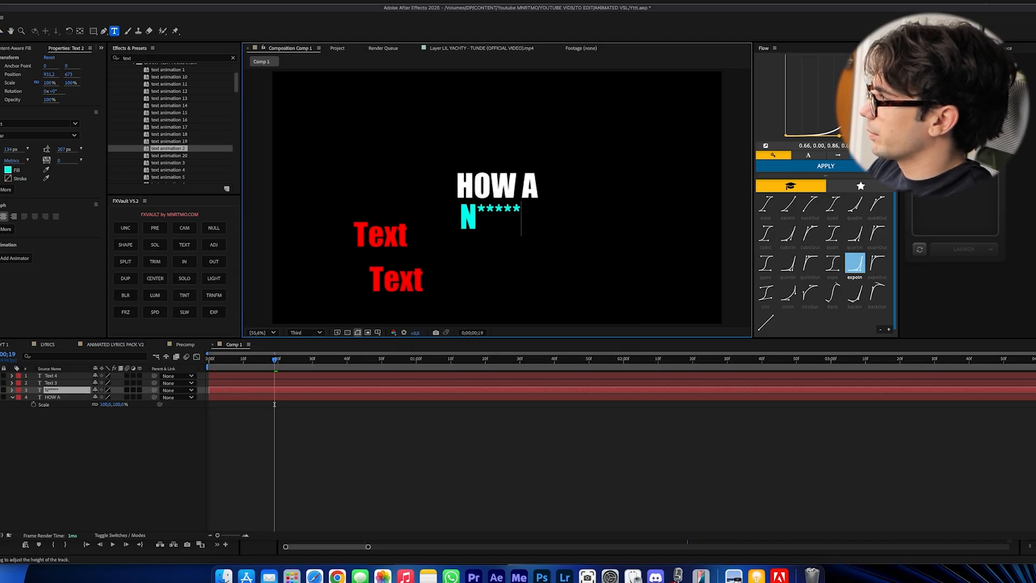
- Set the turquoise text in Snell Roundhand Bold and raise it to overlap the lower edge of HOW A
key(super+a)
click(12, 124)
text(sn)
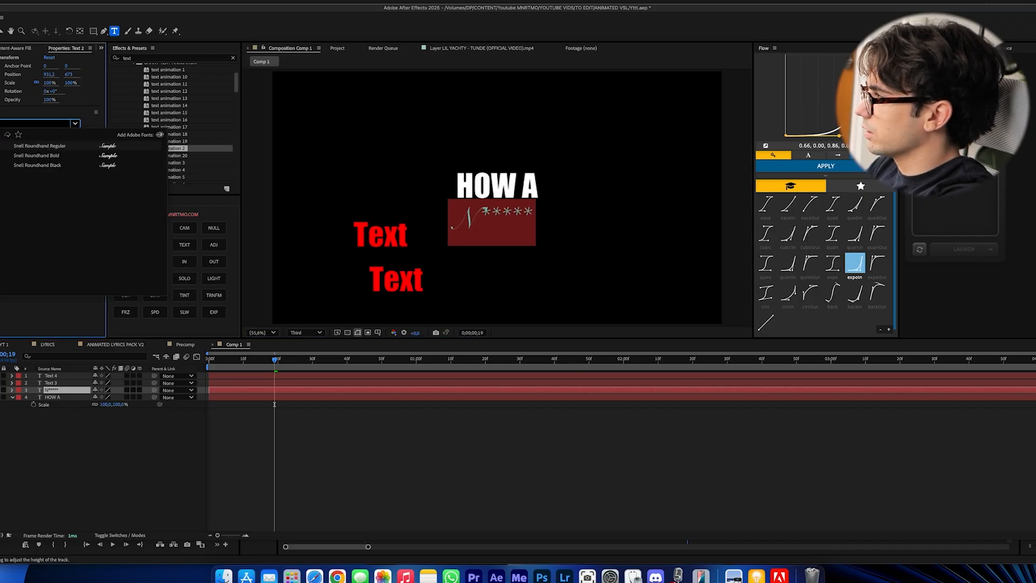
click(34, 155)
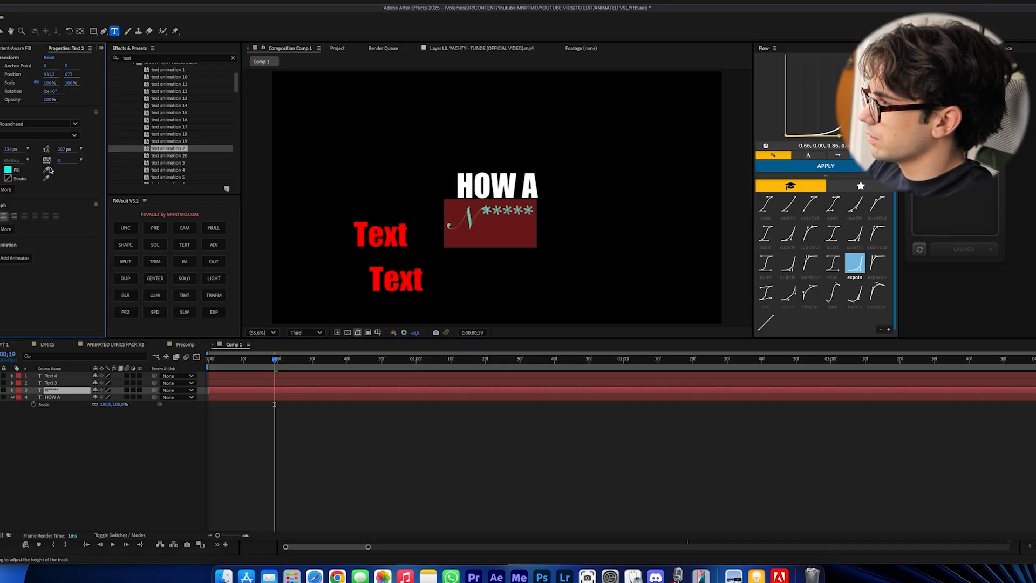
click(395, 479)
key(v)
drag(496, 217, 497, 201)
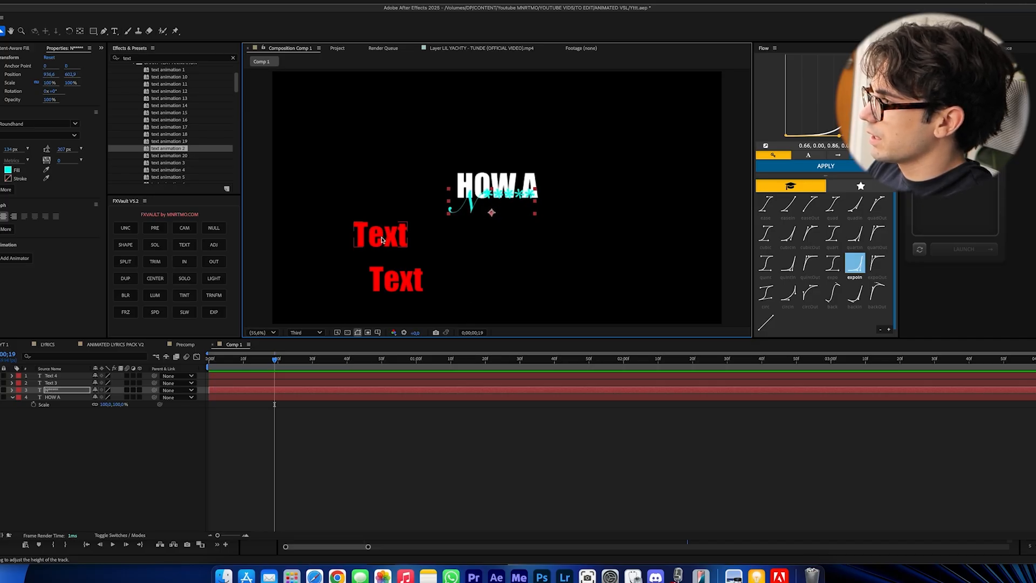
- Move the upper remaining red text under the turquoise line and fill it with white
drag(382, 239, 503, 241)
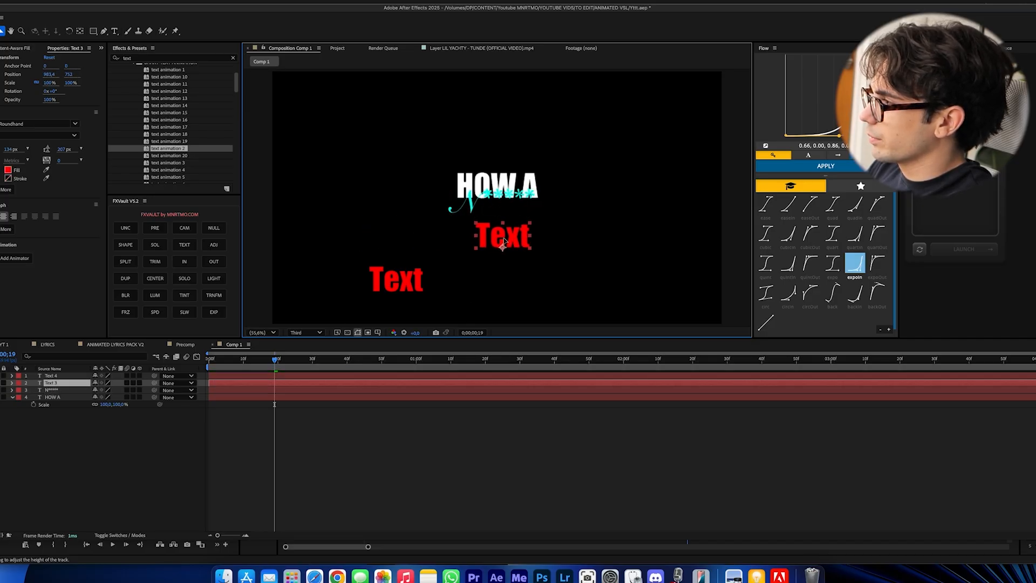
click(8, 170)
drag(445, 246, 361, 197)
click(601, 224)
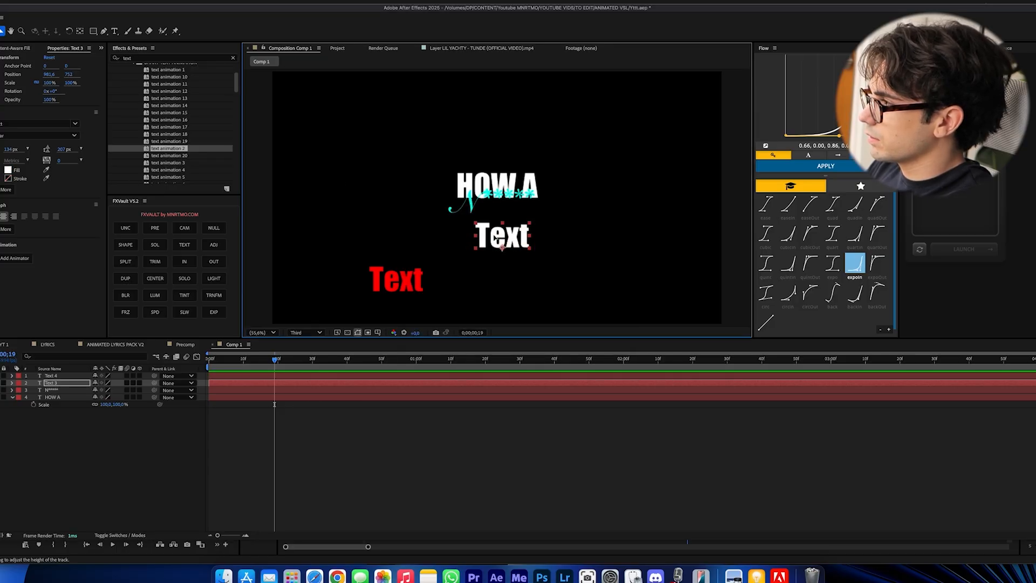
- Change the lower white text to DIE ON HIS
double_click(495, 237)
text(DIE ON)
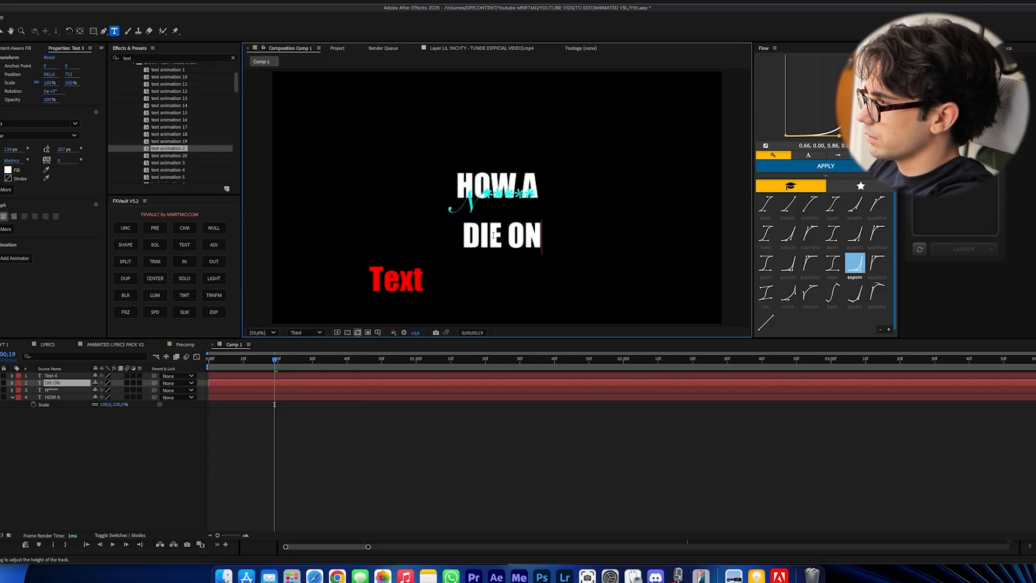
text( HI)
key(BackSpace)
text(HIS)
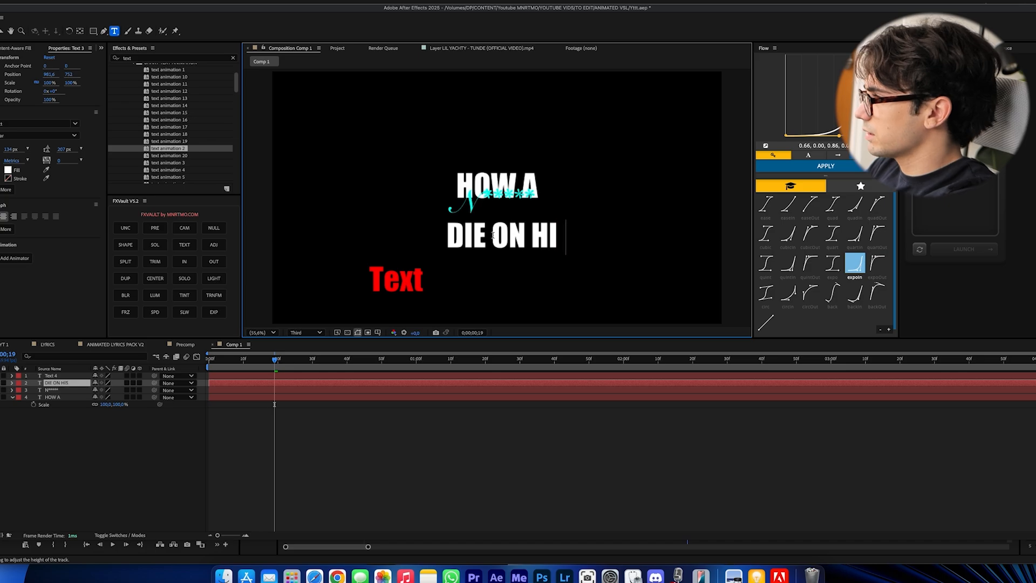
key(Escape)
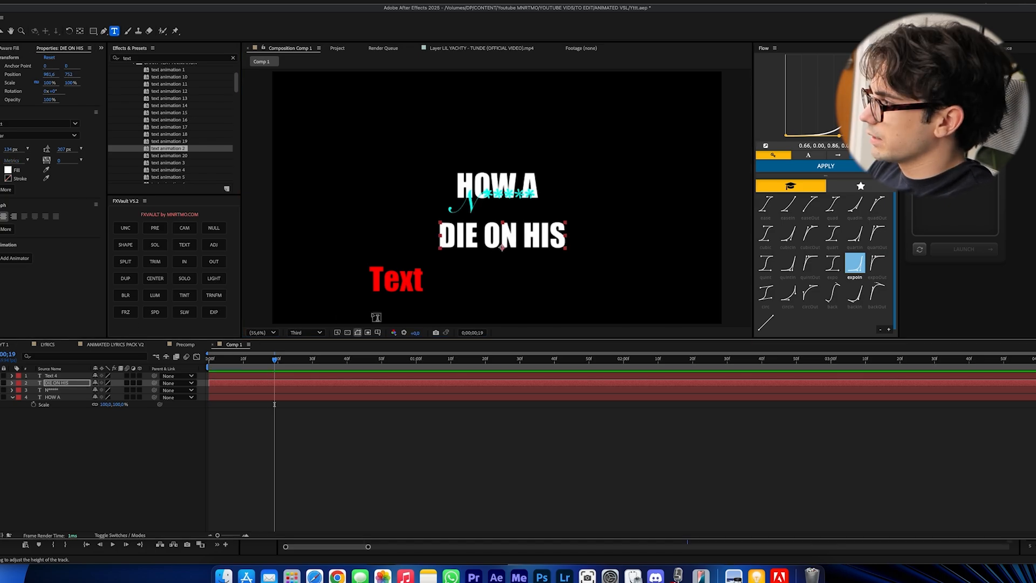
- Duplicate the turquoise script text and delete the leftover red text layer
key(v)
click(488, 200)
key(ctrl+d)
click(406, 274)
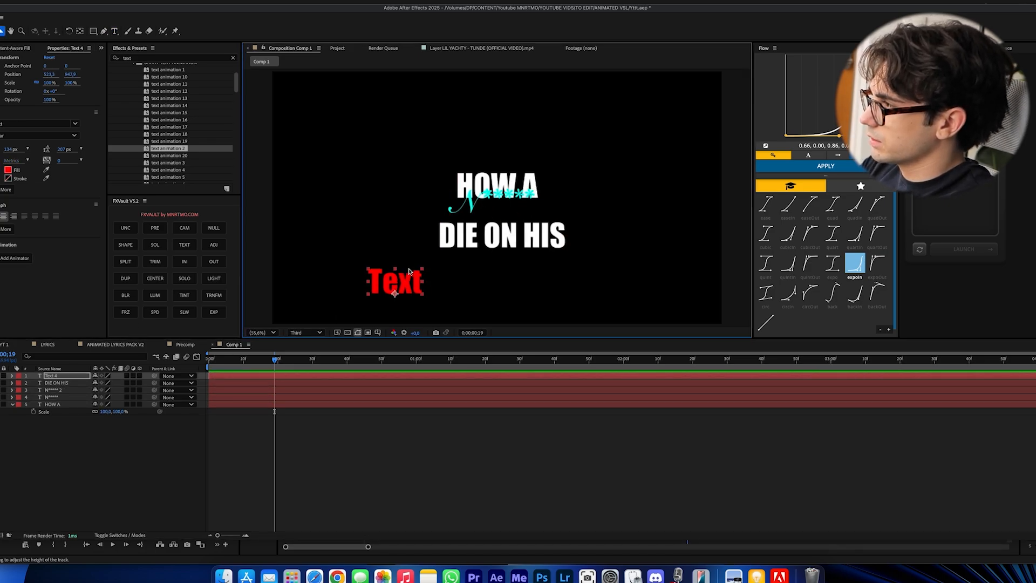
key(Delete)
- Place the duplicated script text below DIE ON HIS and change its wording to Day Off
drag(484, 196, 487, 266)
double_click(487, 266)
text(Day Off)
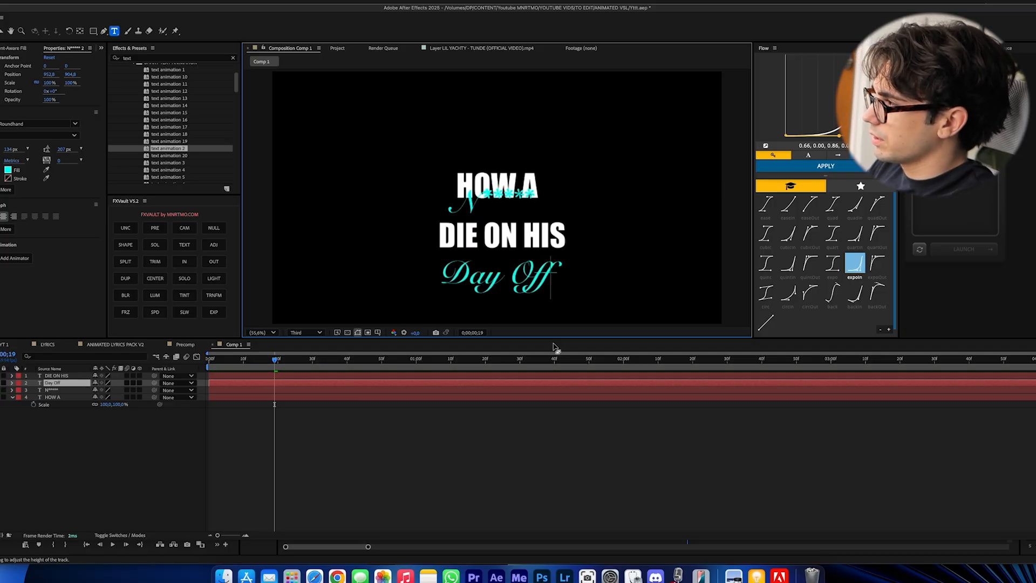
click(553, 410)
- Move DIE ON HIS up closer to the turquoise script line under HOW A
key(v)
drag(489, 243, 489, 230)
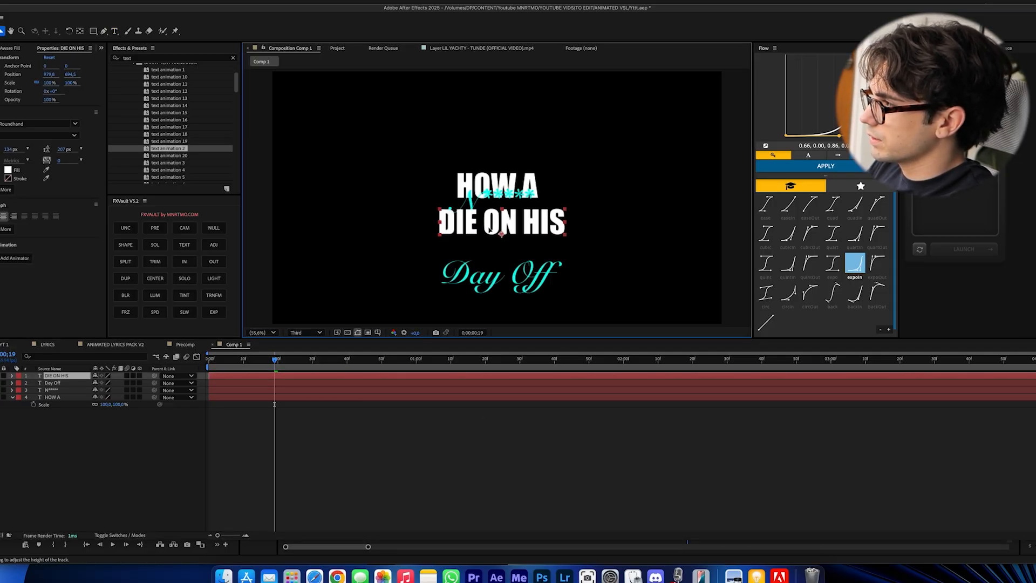
- Scale DIE ON HIS to 75% and move it up closer beneath HOW A
key(s)
drag(103, 383, 89, 383)
drag(512, 229, 512, 220)
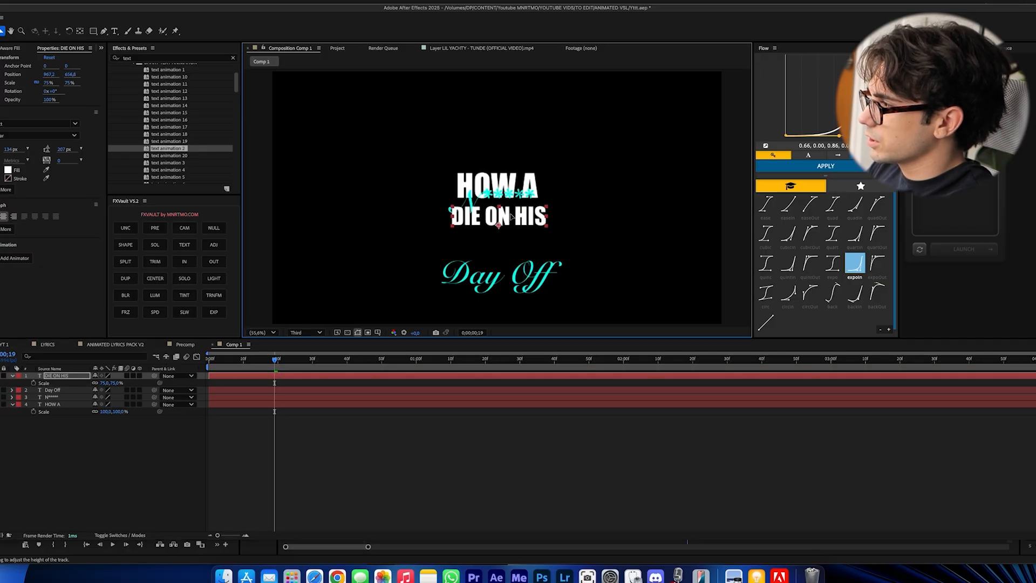
- Move the Day Off script line up so it overlaps the lower edge of DIE ON HIS
drag(519, 278, 519, 238)
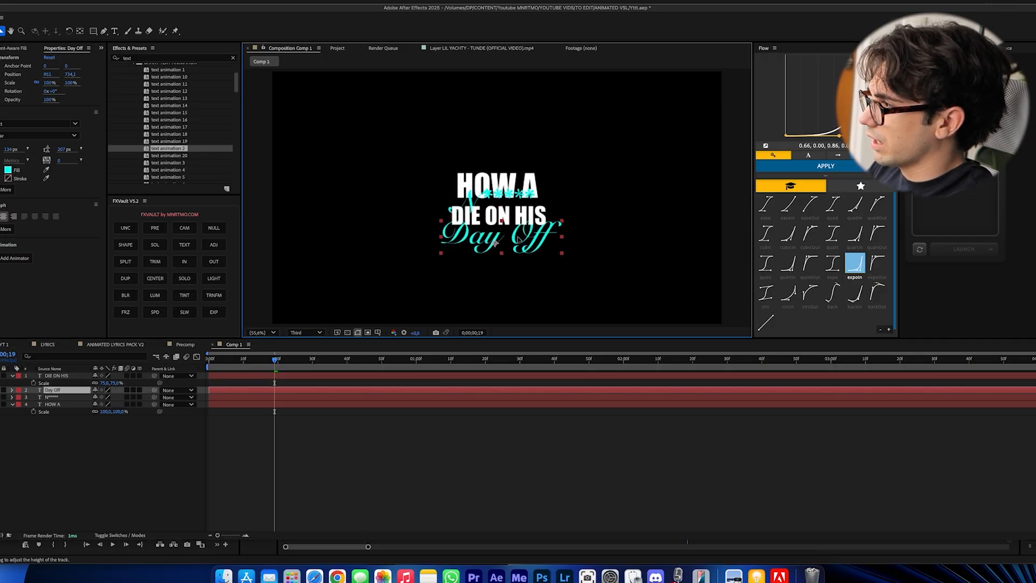
click(438, 223)
key(slash)
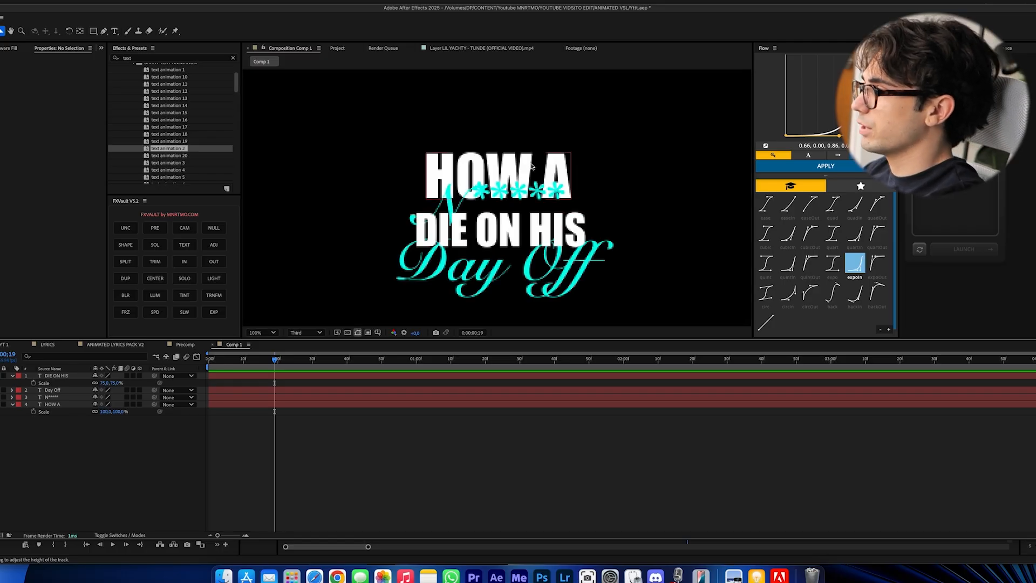
- Apply the Deep Glow effect to the turquoise script line under HOW A
click(460, 189)
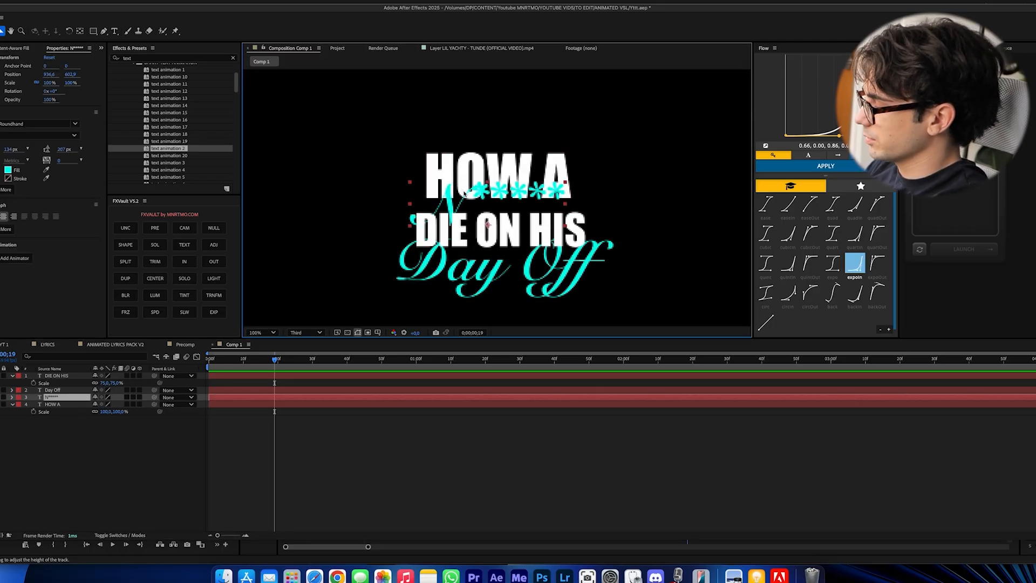
key(ctrl+space)
text(dee)
key(Return)
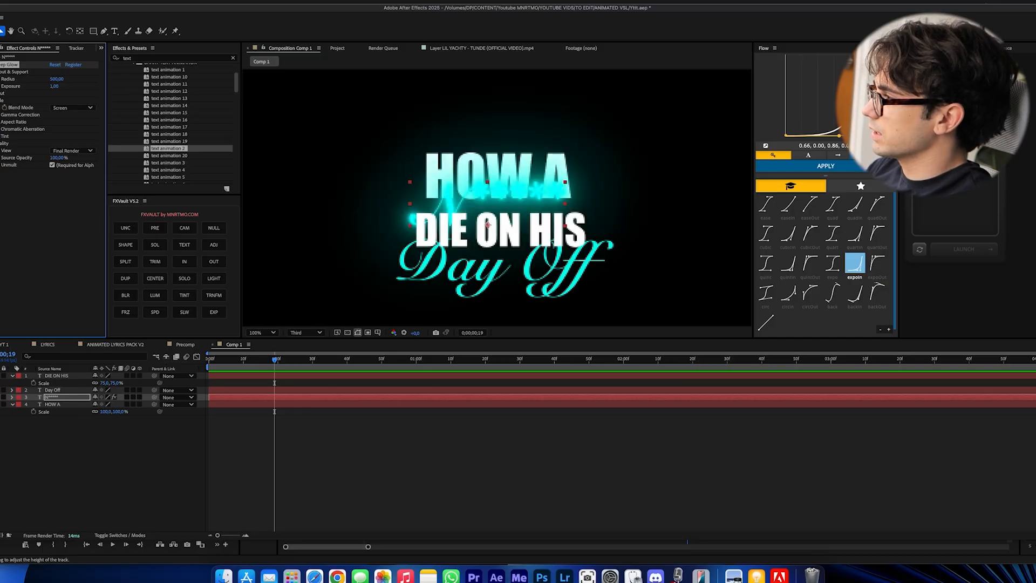
- Set the preview resolution to Full and reduce the script line's Deep Glow exposure to about 0.26
scroll(438, 253, down, 1)
click(305, 333)
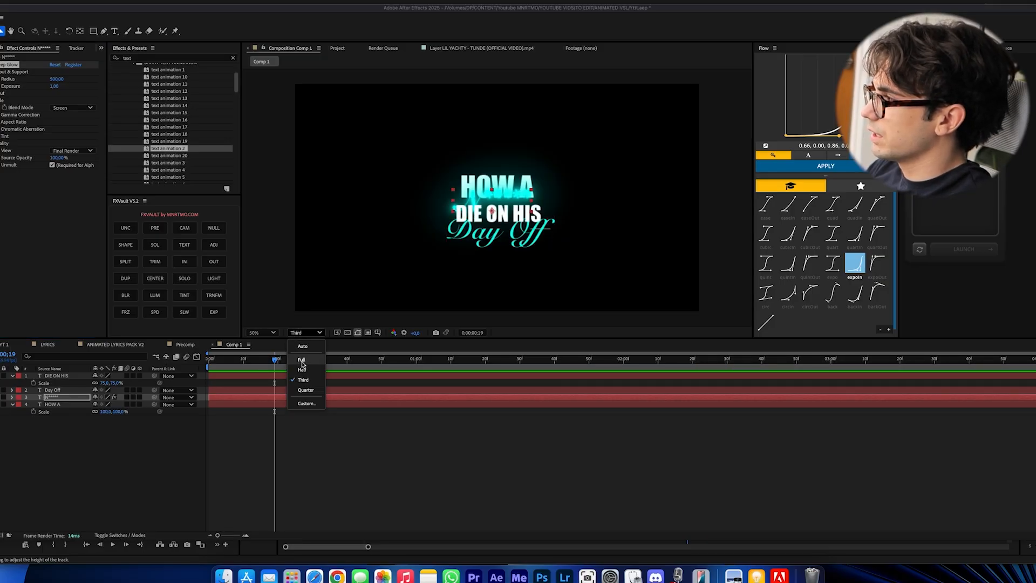
click(299, 358)
scroll(452, 213, up, 1)
drag(55, 89, 28, 92)
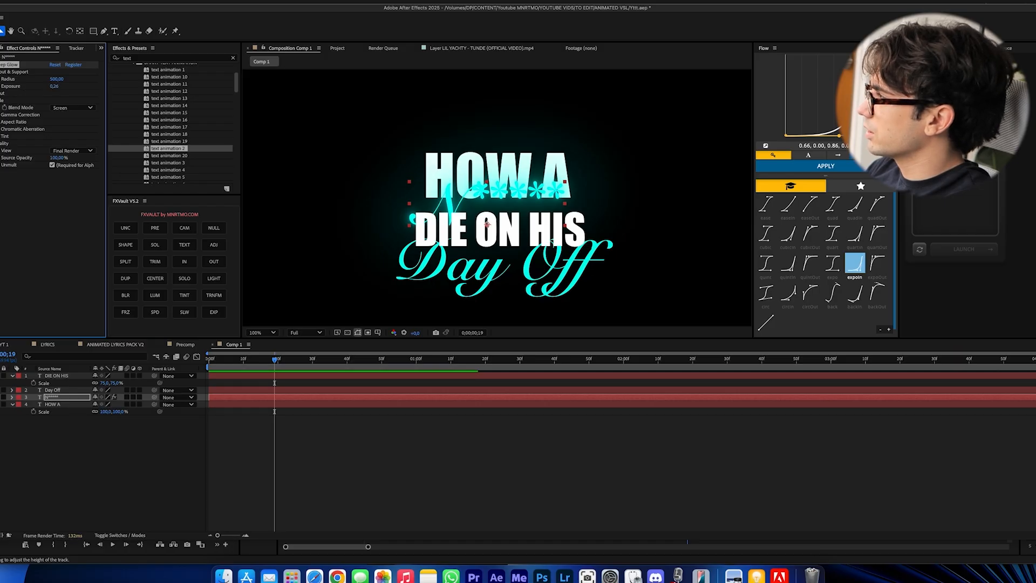
- Copy the Deep Glow effect from the upper turquoise script line onto the Day Off layer
click(237, 406)
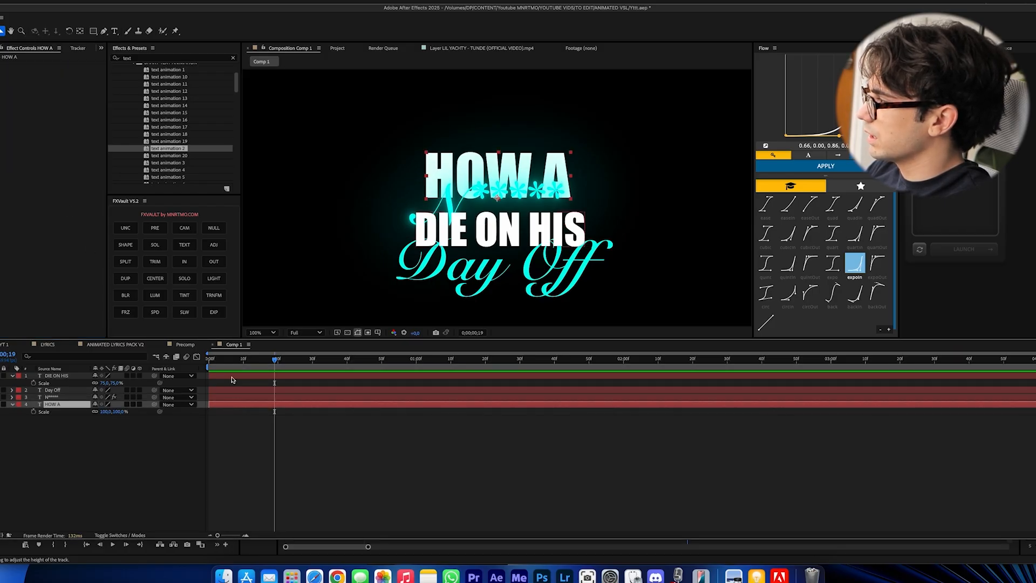
click(230, 398)
click(229, 393)
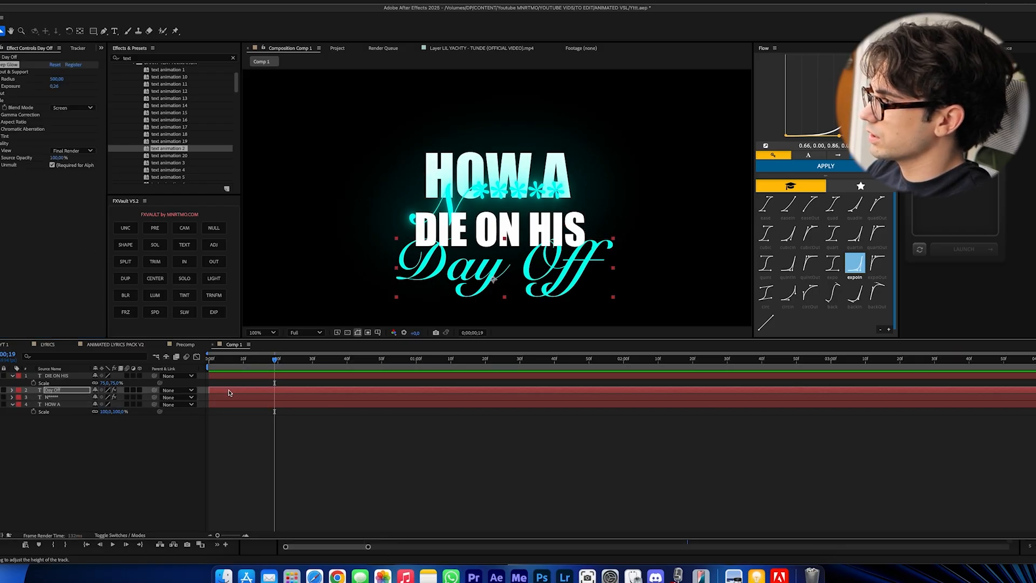
- Apply the CC Light Sweep effect to the Day Off layer
key(ctrl+space)
text(cc ligh)
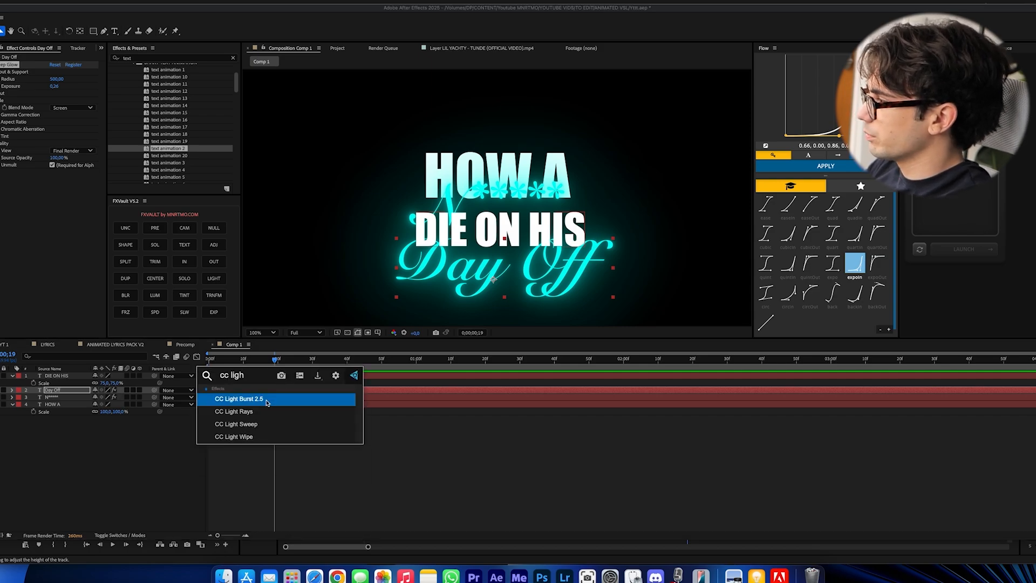
click(251, 424)
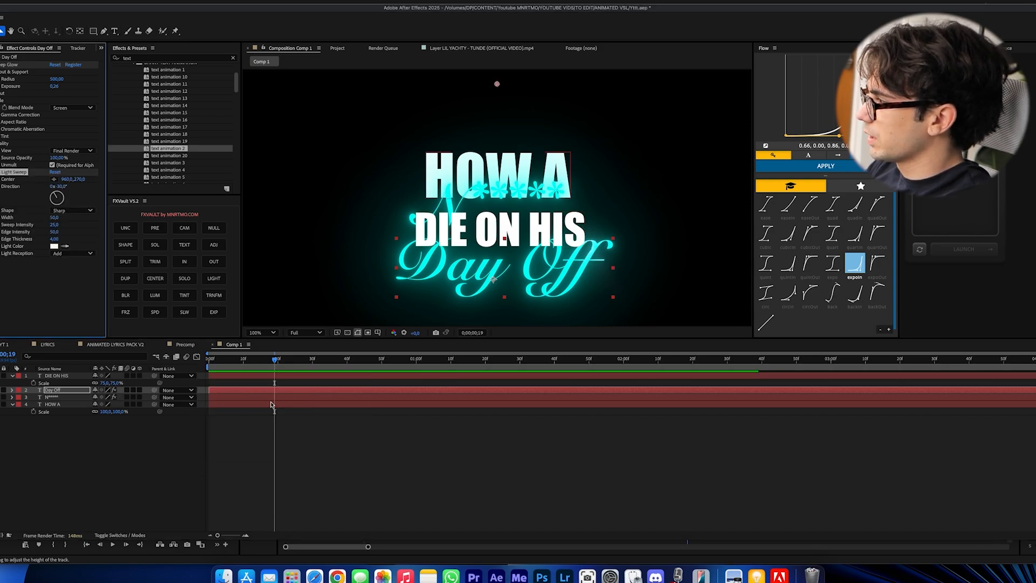
- At the first frame, place the light sweep center over the end of Day Off and move CC Light Sweep above Deep Glow
drag(252, 360, 204, 362)
drag(496, 86, 597, 252)
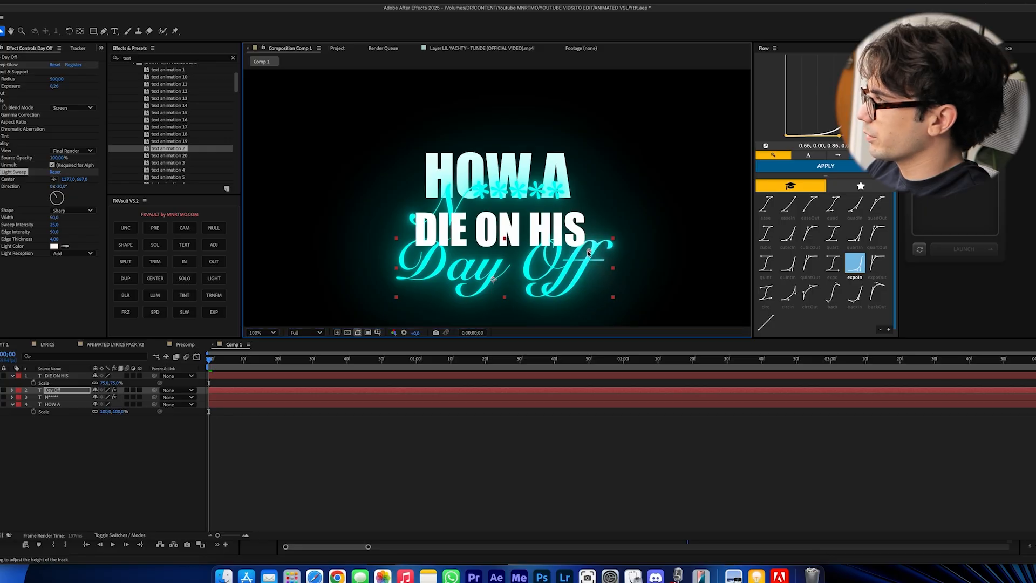
drag(18, 65, 13, 244)
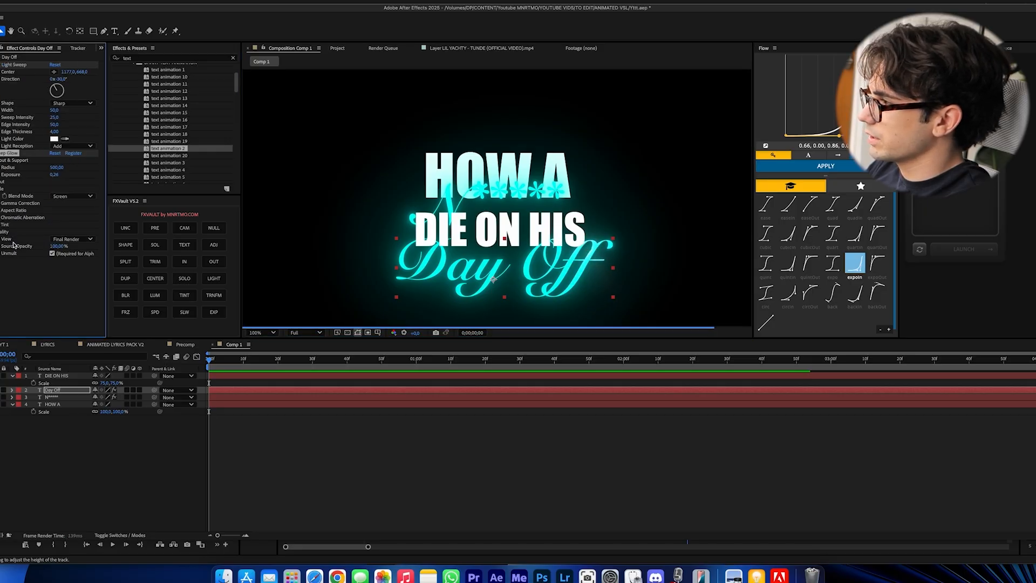
- Animate Day Off's light sweep center from the text's upper-right end at frame 0 to beyond its lower-left at frame 24
click(9, 65)
drag(588, 253, 616, 231)
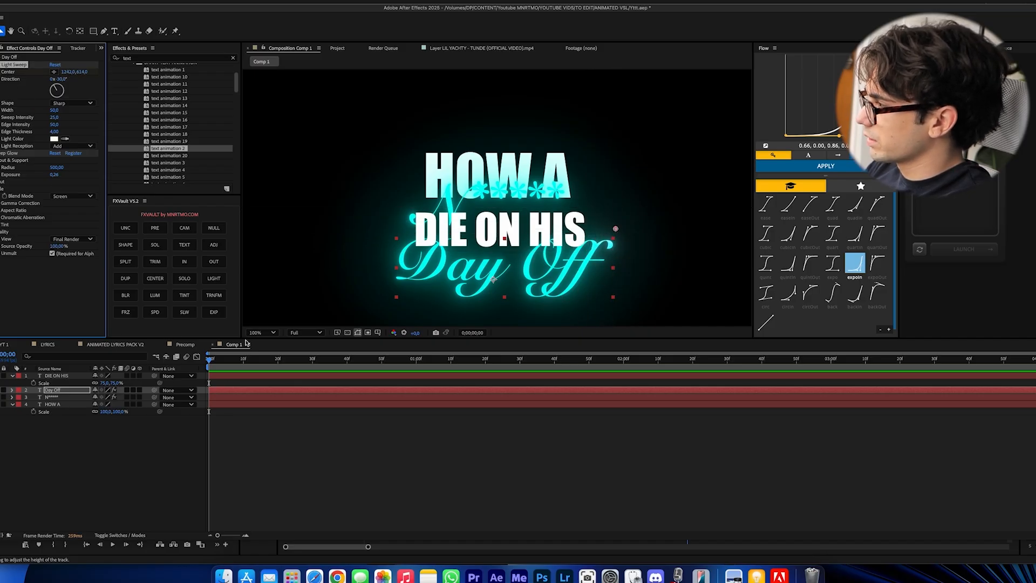
drag(279, 359, 291, 358)
drag(615, 231, 375, 298)
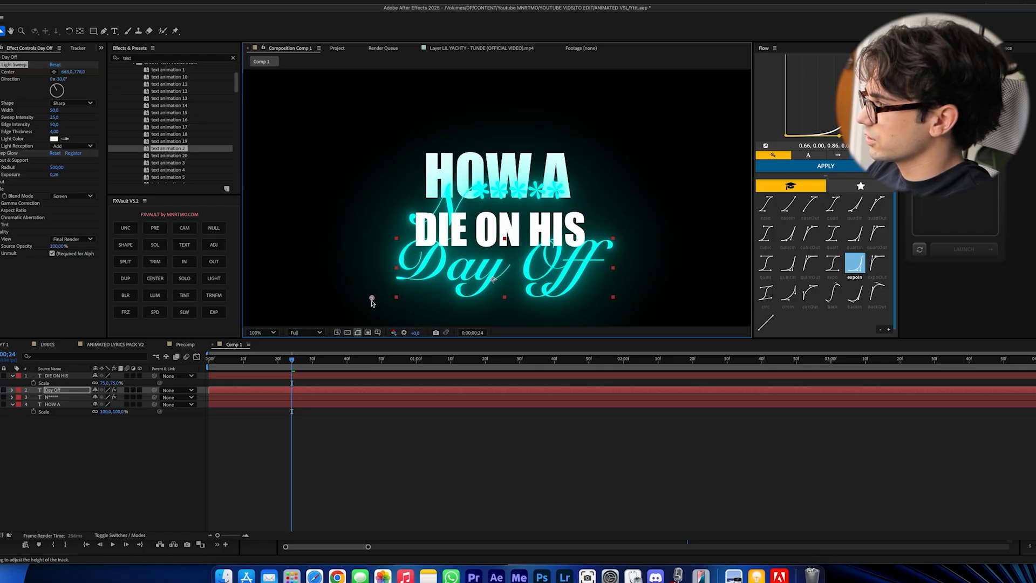
- Return to the first frame and apply CC Light Sweep to the turquoise script line under HOW A
click(264, 399)
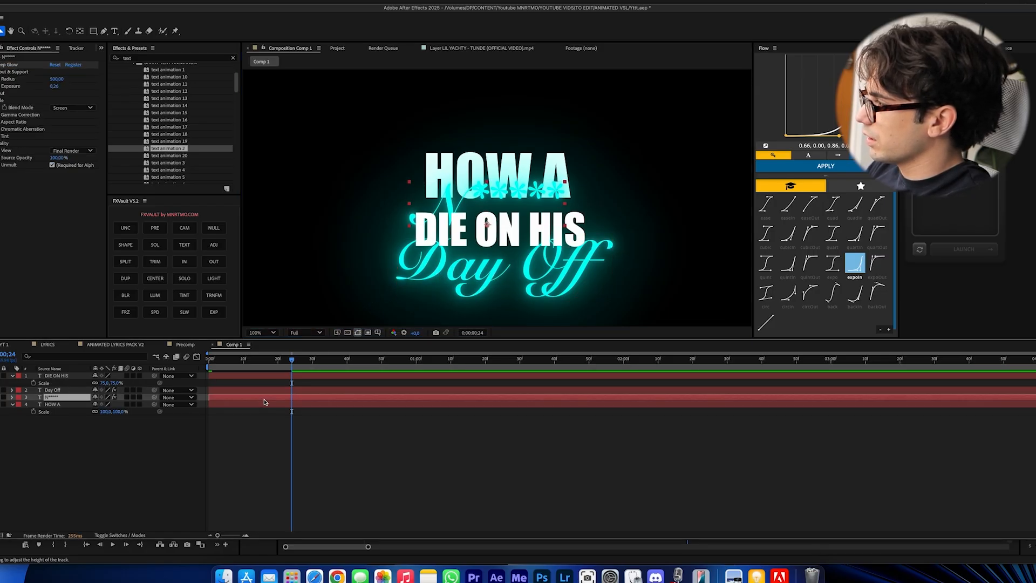
drag(247, 360, 208, 360)
key(ctrl+space)
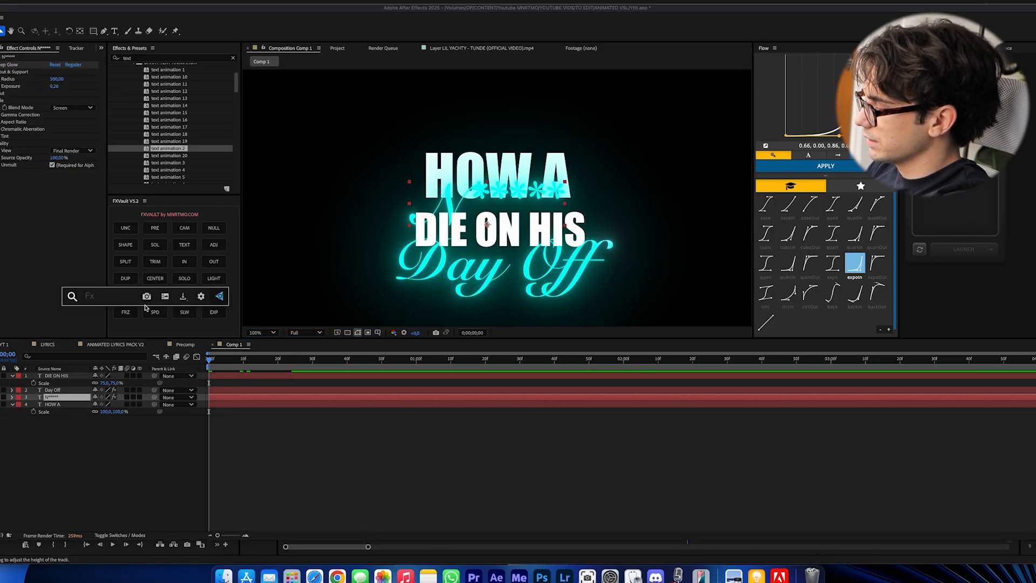
text(cc light)
key(Down)
key(Down)
key(Return)
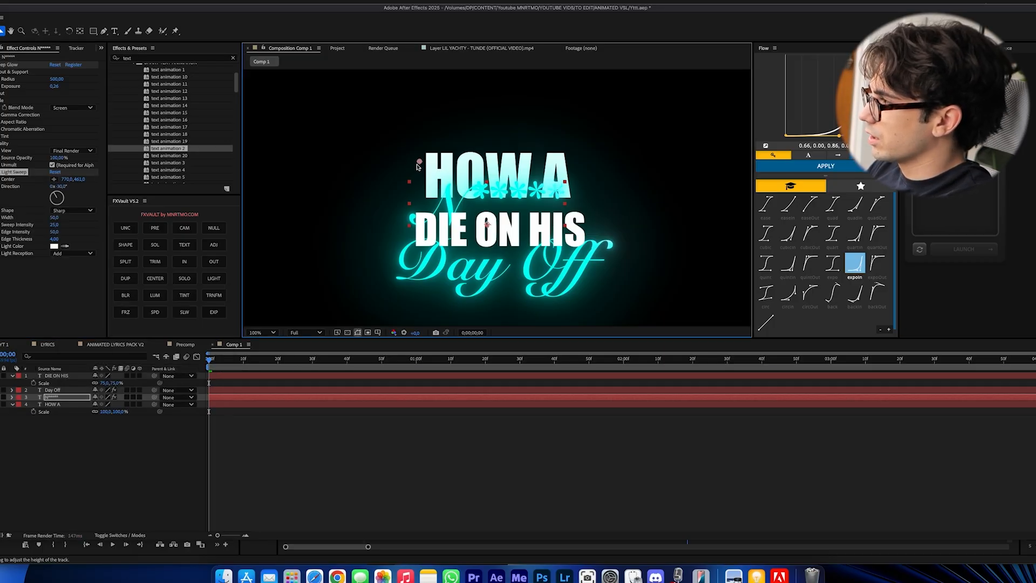
- Keyframe the upper script line's sweep center at 704, 617 on the first frame and move CC Light Sweep above Deep Glow
click(0, 180)
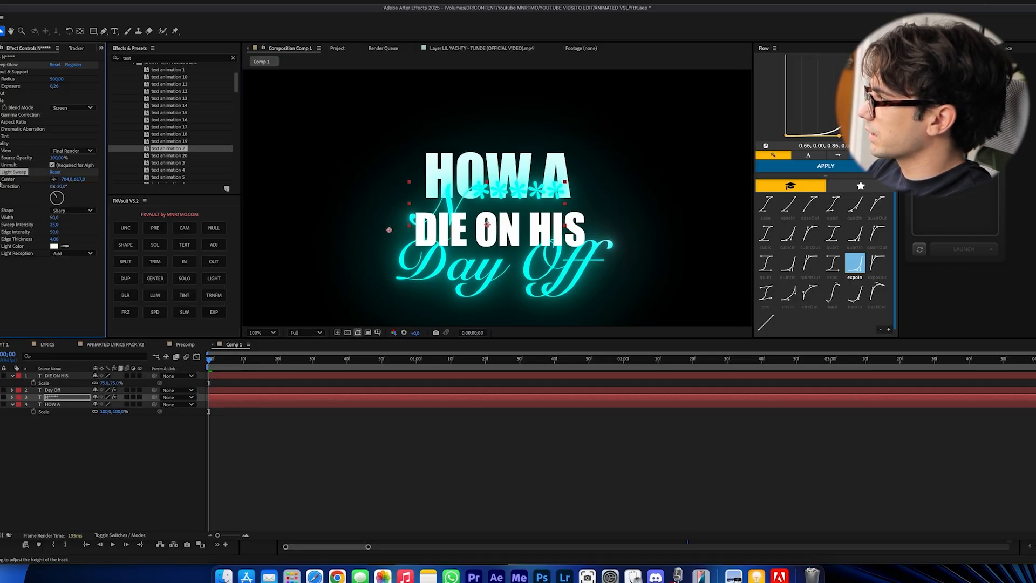
drag(4, 67, 4, 67)
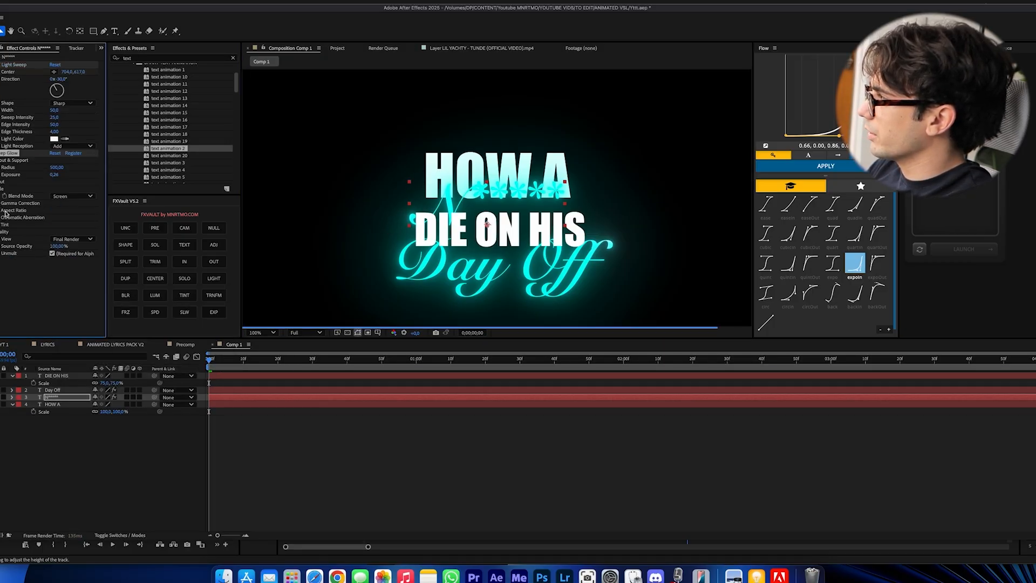
click(13, 75)
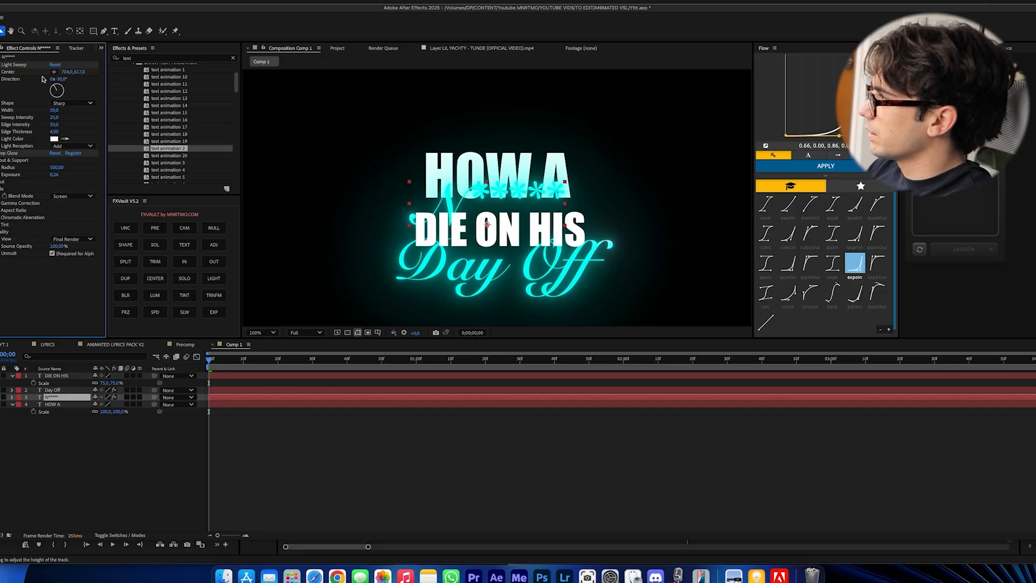
click(28, 67)
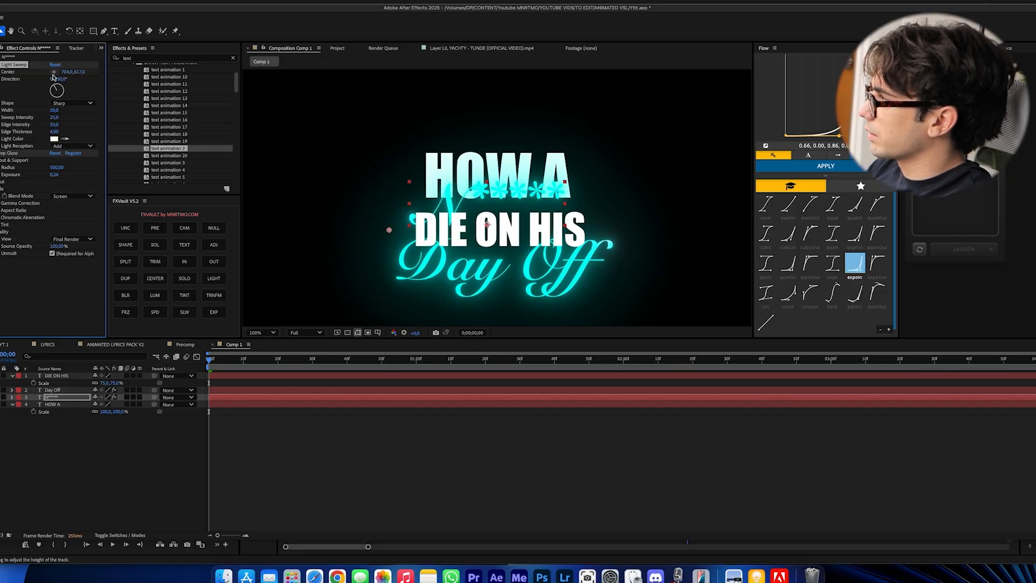
- At frame 27, place the upper script line's light sweep center above and beyond the text's right end
click(303, 366)
click(54, 72)
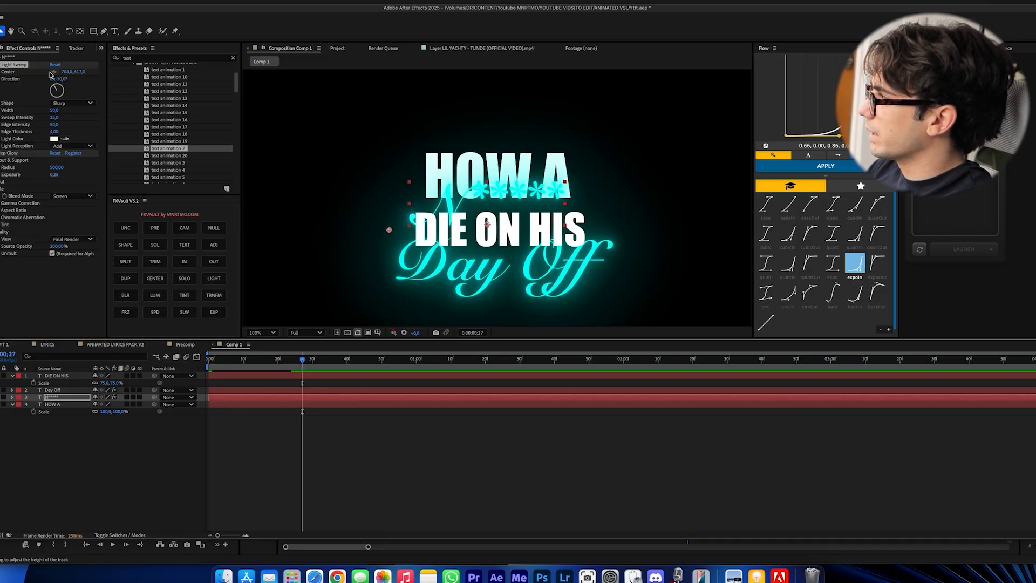
click(594, 137)
- Set the preview resolution to Half and play back the opening frames to check the light sweeps on both script lines
key(Home)
click(305, 332)
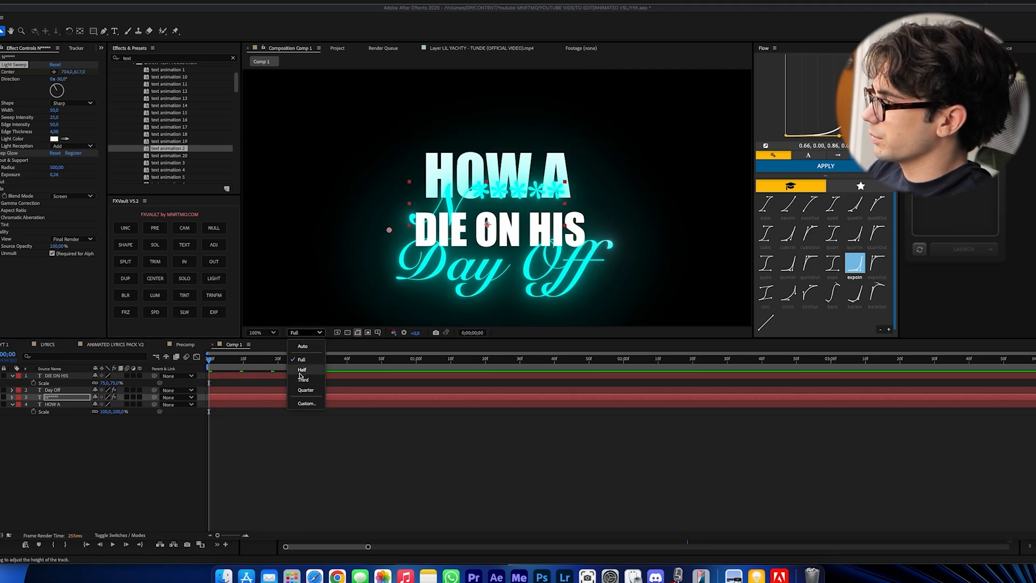
click(301, 370)
key(space)
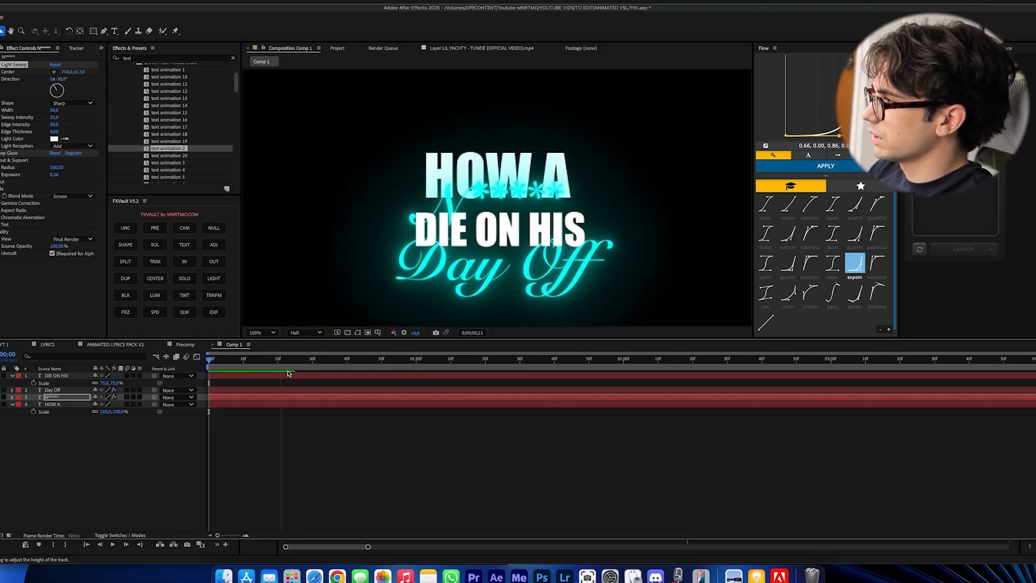
drag(285, 362, 157, 352)
key(space)
key(space)
key(space)
key(space)
mouse_move(252, 362)
mouse_down()
mouse_move(209, 364)
mouse_move(264, 365)
mouse_move(251, 368)
mouse_up()
key(space)
key(space)
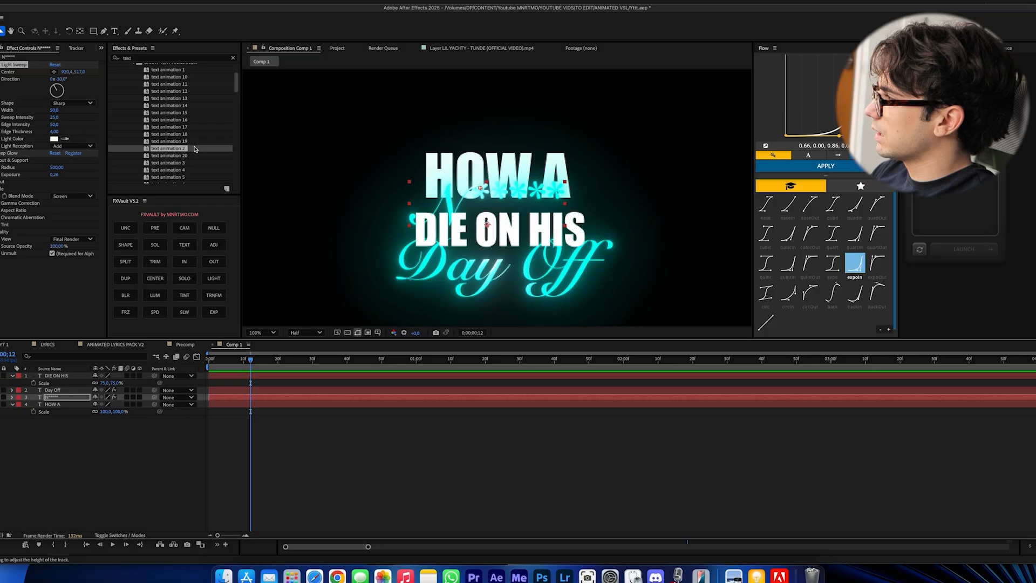
- Apply the text animation 20 preset to the HOW A layer and preview it from the start
click(166, 157)
drag(234, 354, 224, 404)
drag(246, 363, 200, 365)
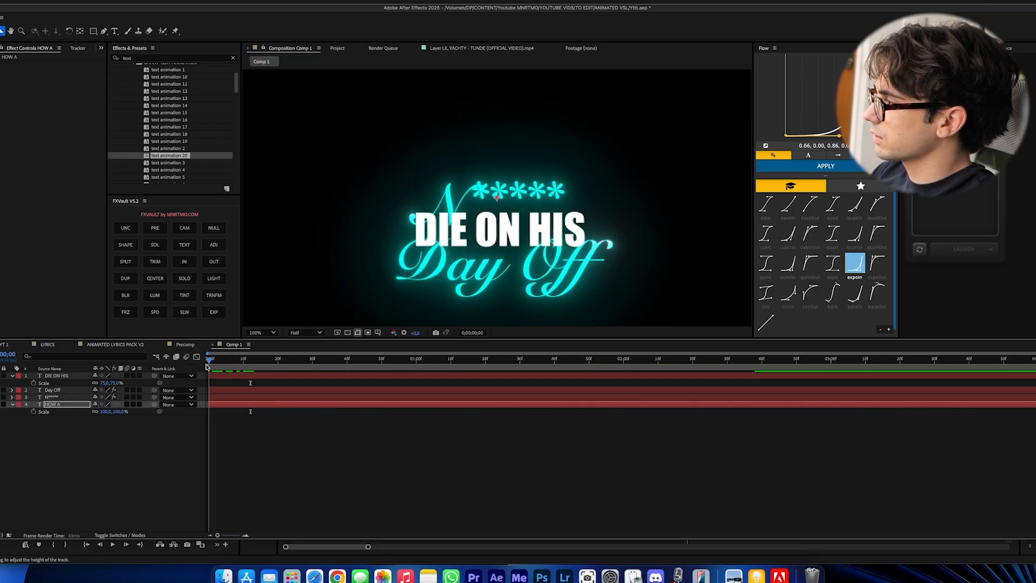
key(space)
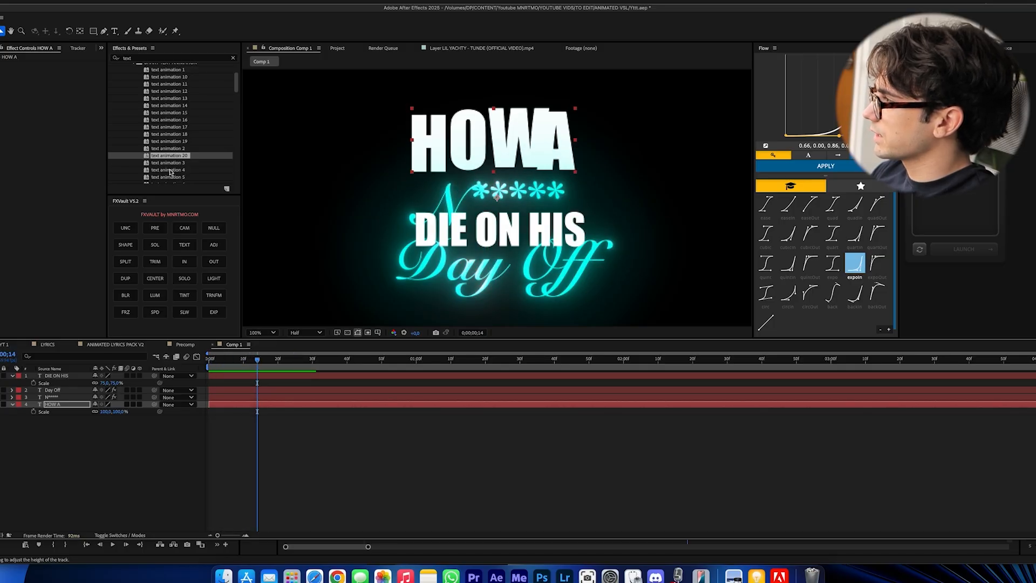
- Apply the text animation 5 preset to the upper script line and keyframe its Anchor Point at 0, 0 at frame 47
drag(173, 180, 197, 397)
drag(221, 361, 371, 370)
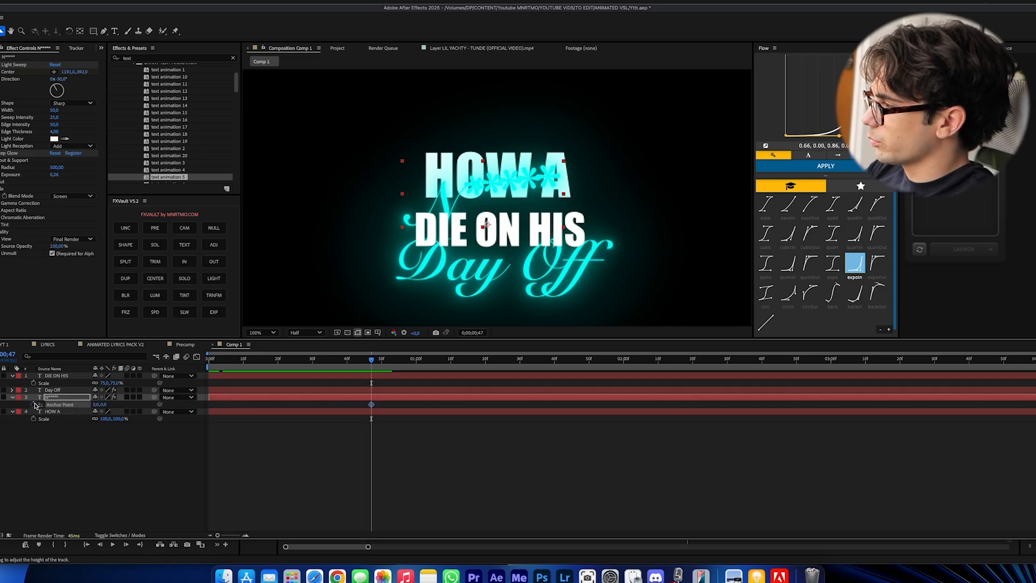
key(u)
- At frame 1, set the upper script line's horizontal Anchor Point to -1130, shifting the text out to the right
drag(288, 366, 212, 367)
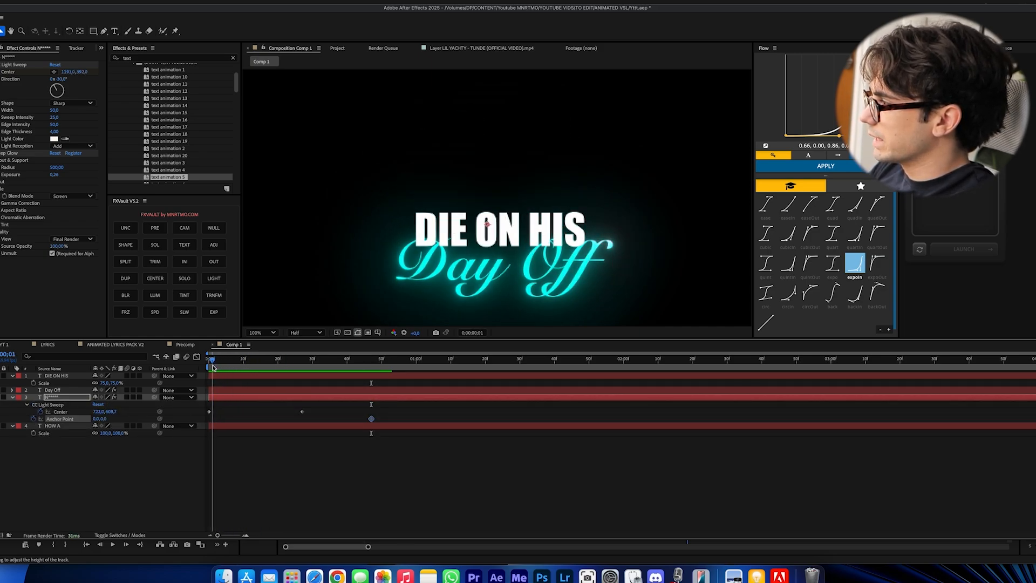
scroll(291, 271, down, 1)
drag(95, 419, 88, 419)
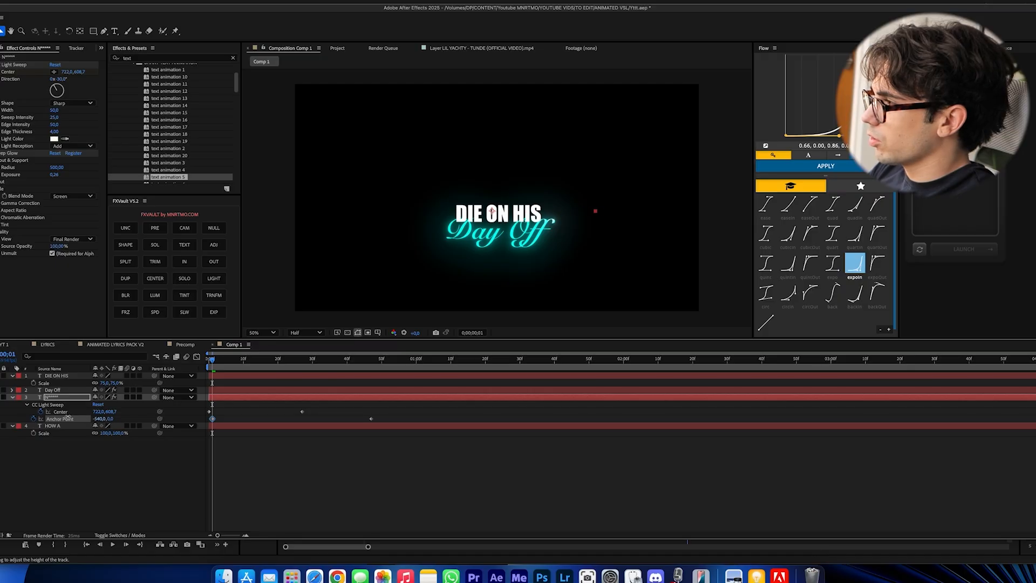
- Apply the expoOut easing curve to both Anchor Point keyframes and play the animation from the first frame
drag(382, 426, 187, 418)
click(877, 263)
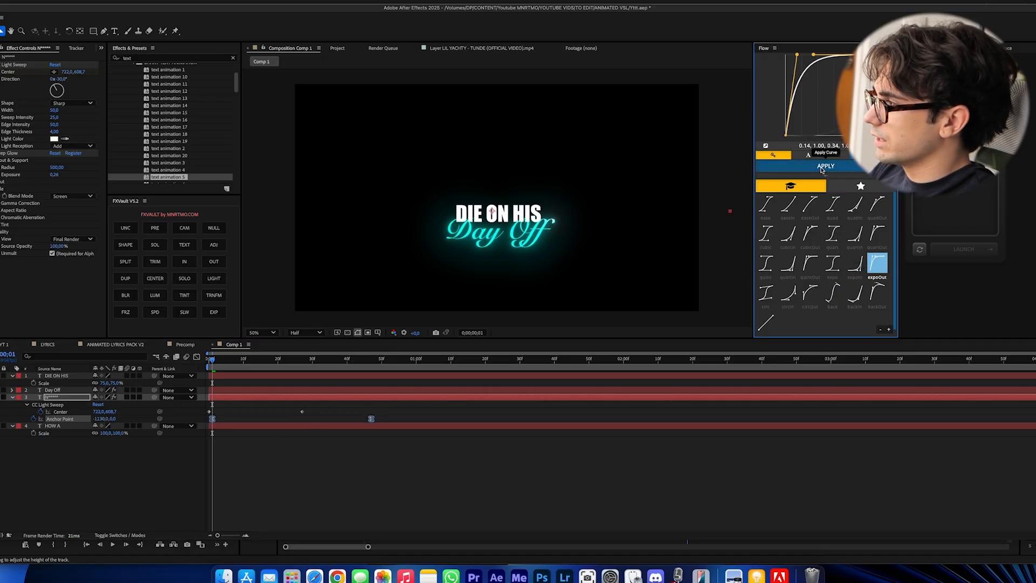
click(254, 359)
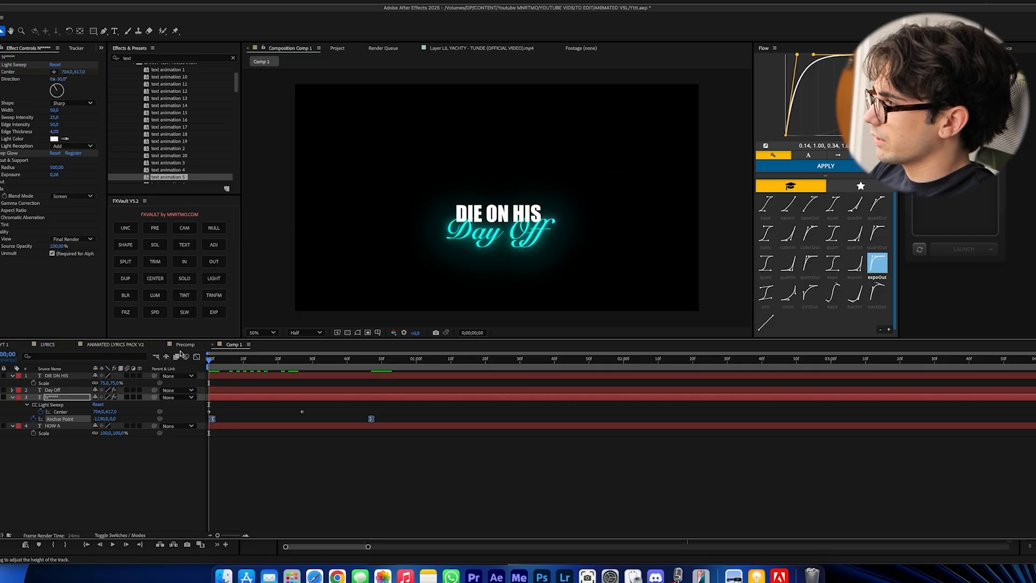
key(space)
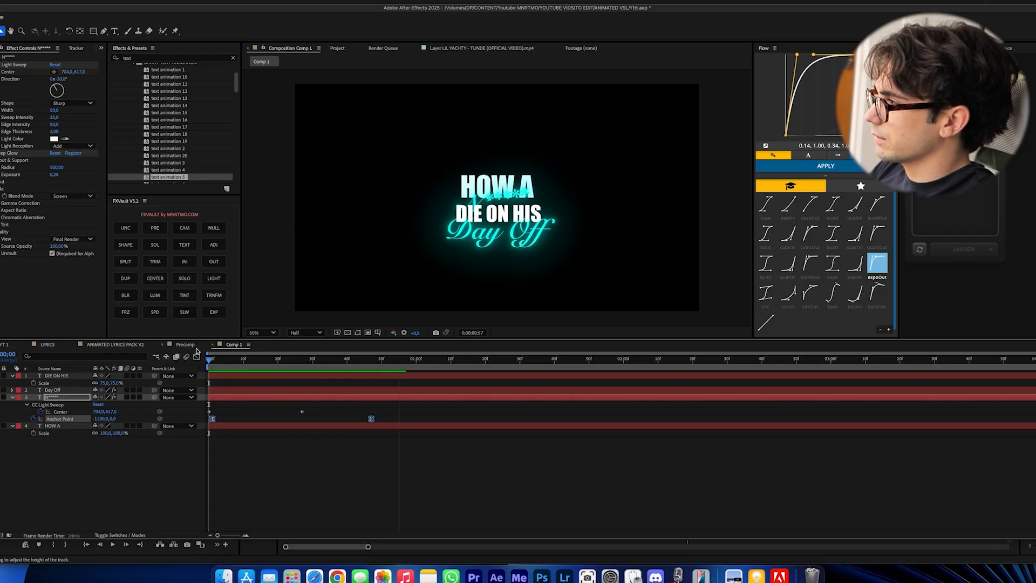
key(space)
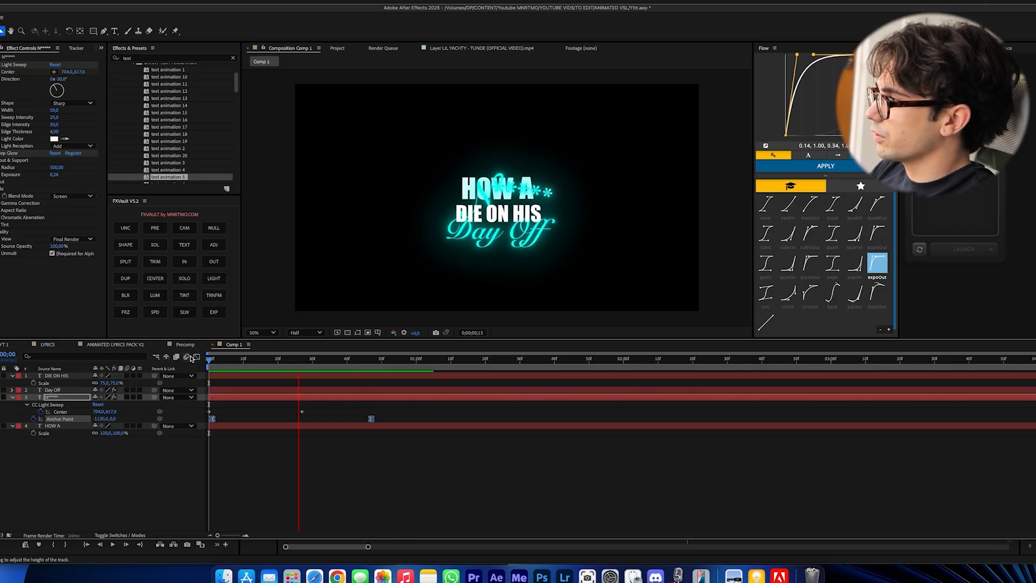
- Keyframe the DIE ON HIS layer's Anchor Point at 0, 0 at frame 47
key(space)
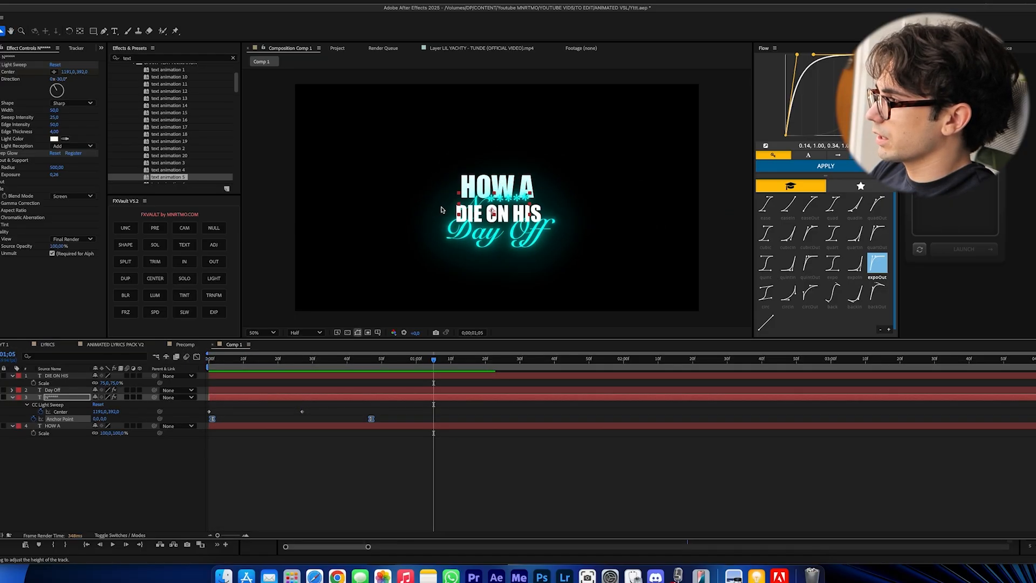
click(311, 391)
click(484, 215)
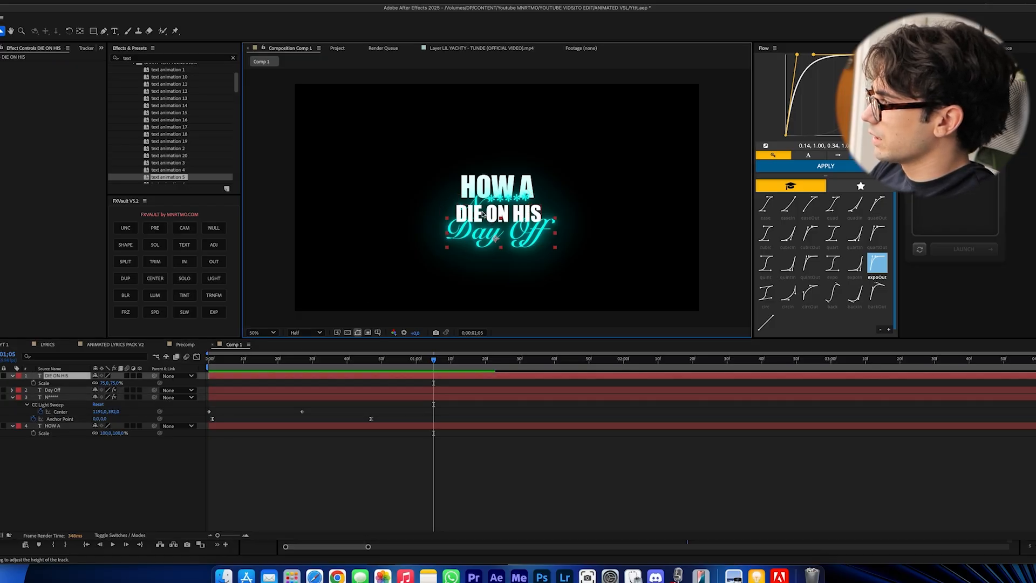
click(371, 365)
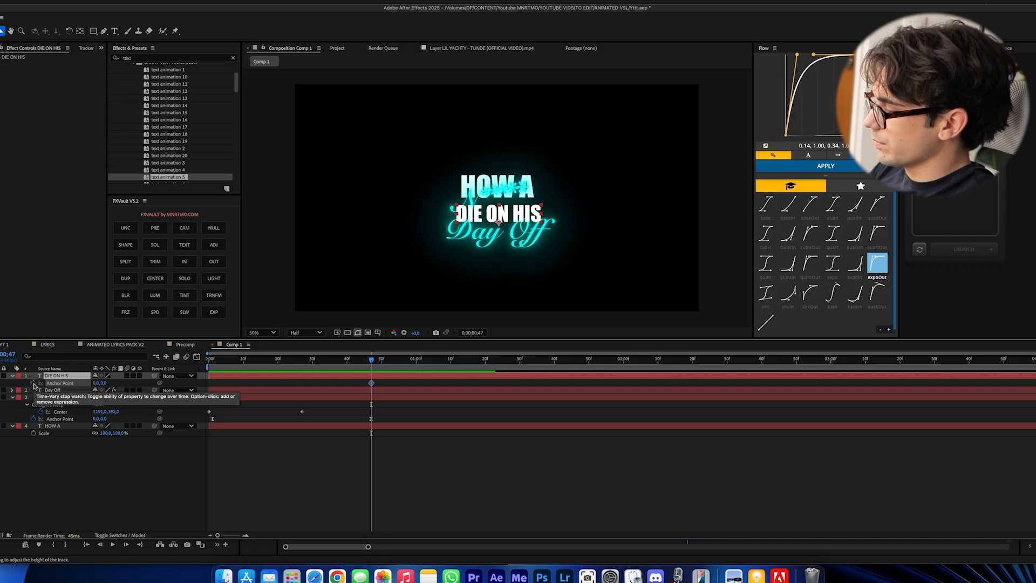
click(34, 383)
- At frame 0, set the DIE ON HIS layer's horizontal Anchor Point to 1671, ease both keyframes with the expoOut curve and preview the motion
drag(371, 360, 207, 362)
drag(97, 386, 178, 385)
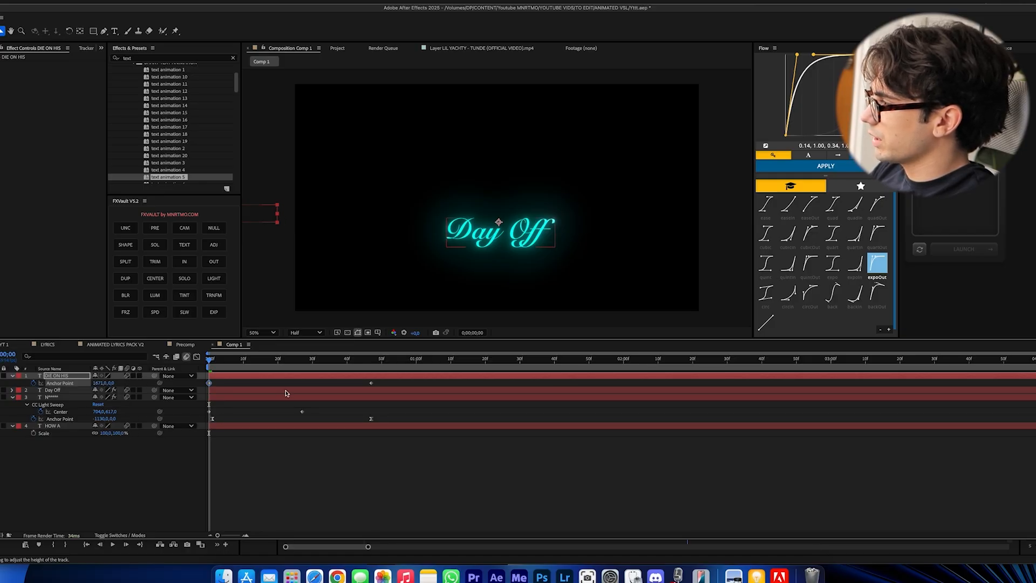
drag(393, 386, 206, 384)
click(280, 346)
key(space)
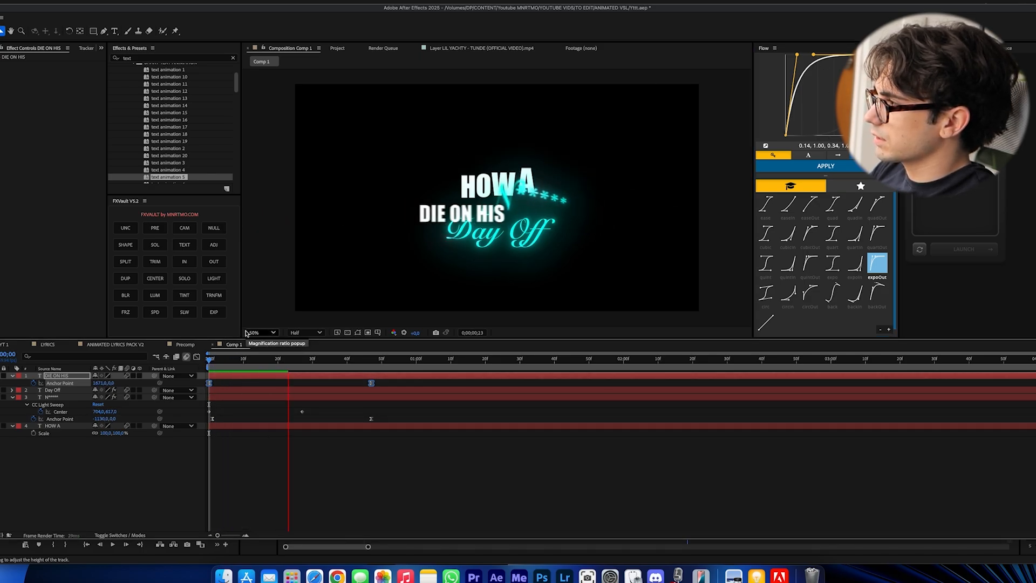
- Try the text animation 8 preset on the Day Off layer
click(267, 391)
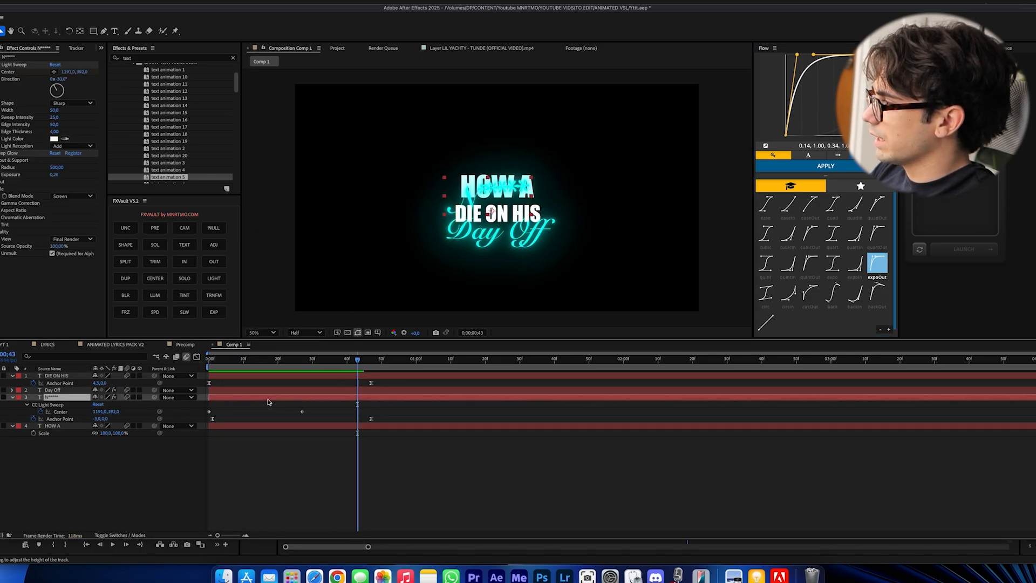
scroll(169, 139, down, 3)
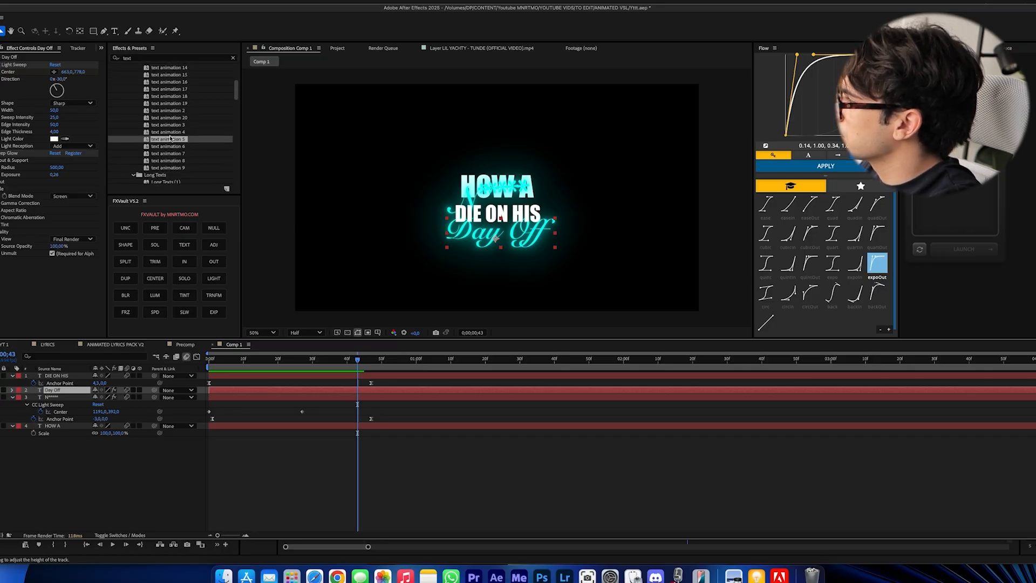
drag(168, 161, 218, 389)
drag(265, 362, 210, 363)
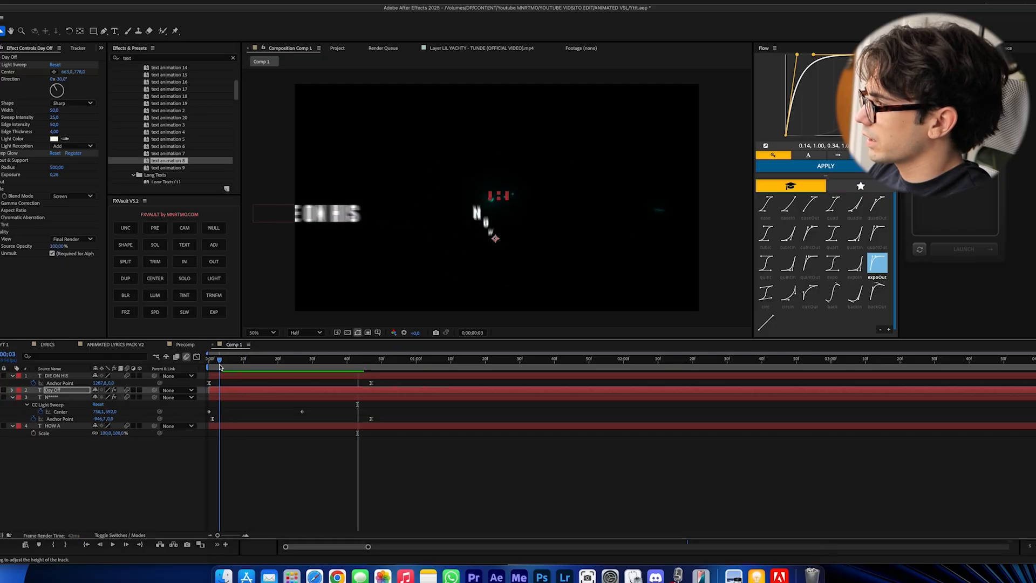
key(super+z)
- Apply the text animation 7 preset to the Day Off layer and preview it from the first frame
drag(167, 153, 211, 365)
key(space)
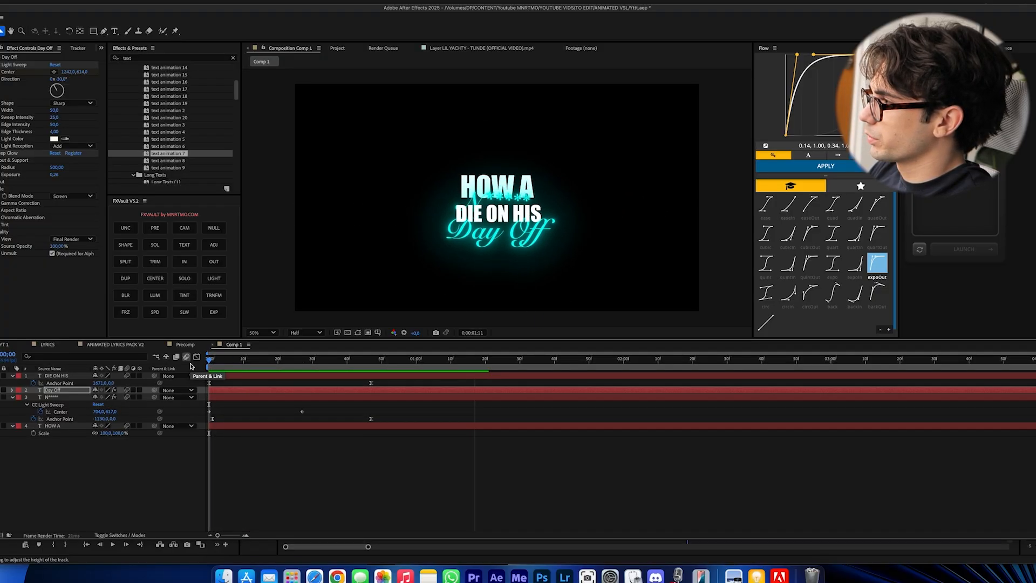
key(space)
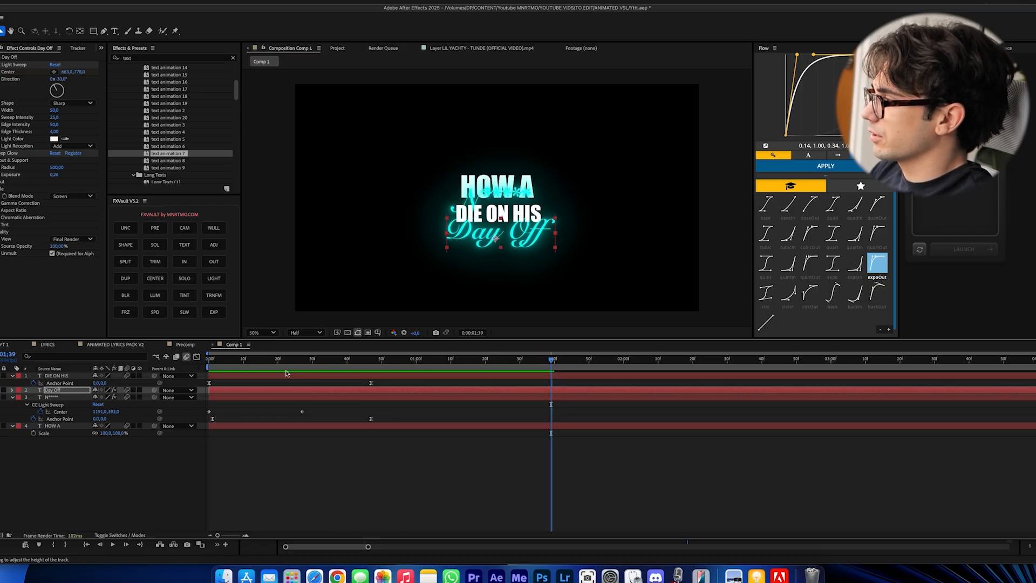
- Precompose all four lyric layers and enable motion blur and 3D on the resulting precomp
drag(287, 370, 264, 370)
key(super+a)
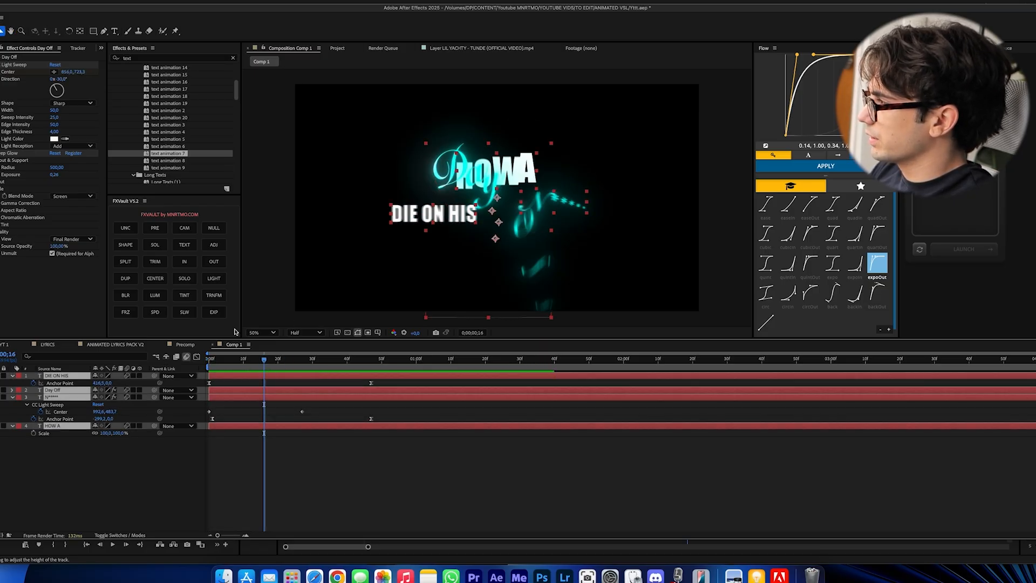
click(155, 229)
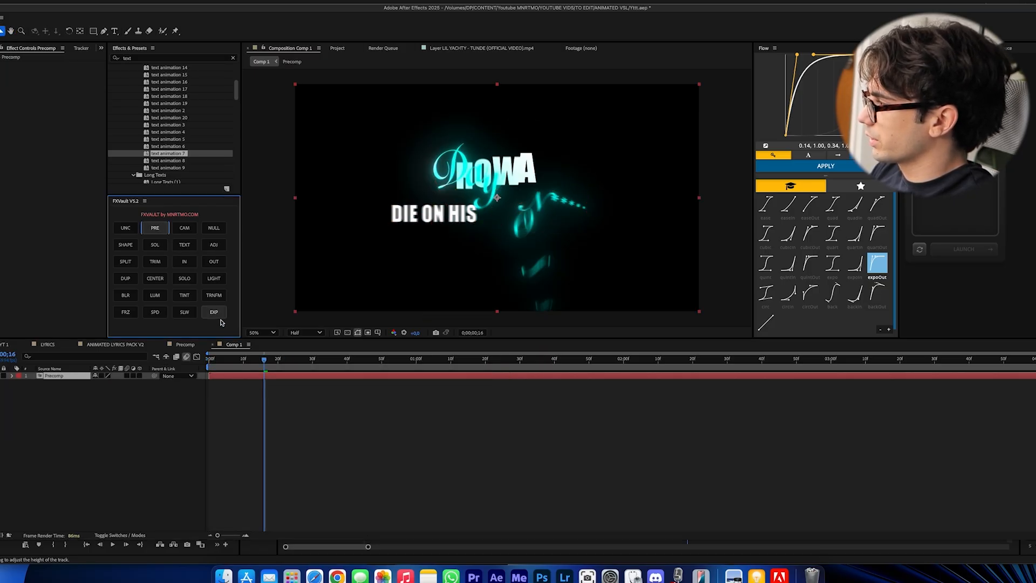
click(127, 376)
click(140, 376)
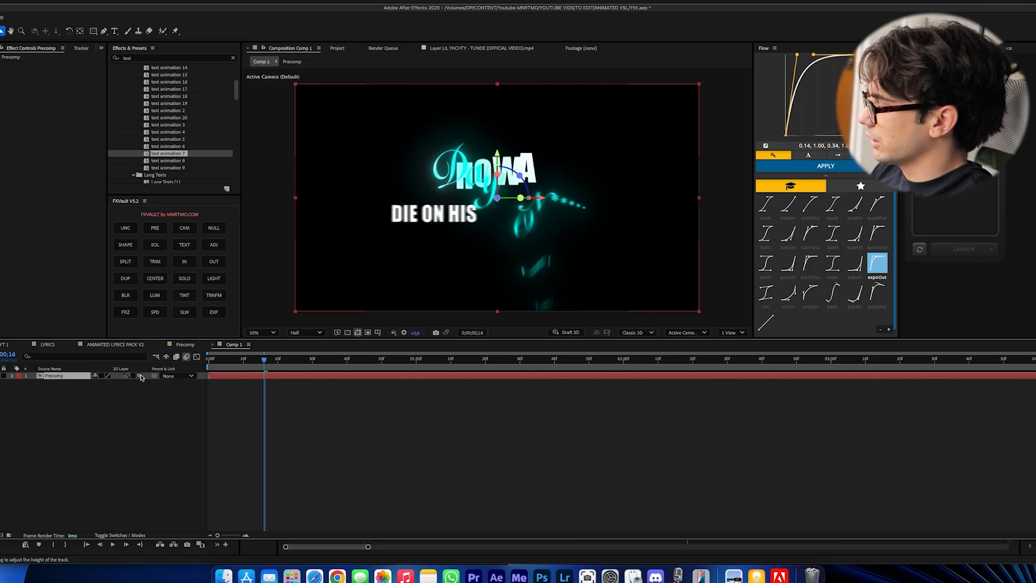
- Paste the lyric precomp into the YT 1 composition, start it at about 0;00;03;54 and play it back
click(8, 344)
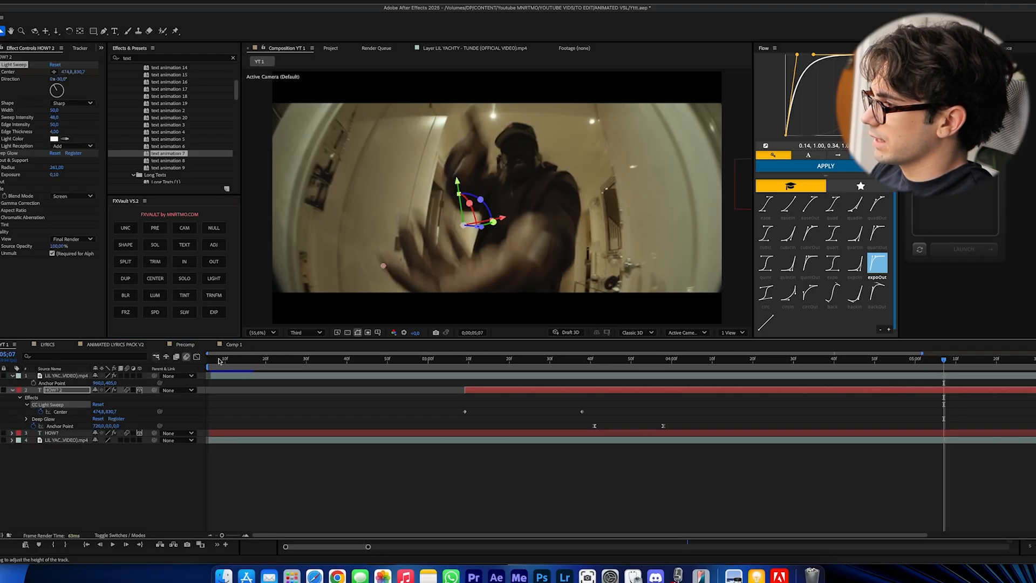
key(super+v)
scroll(626, 390, down, 2)
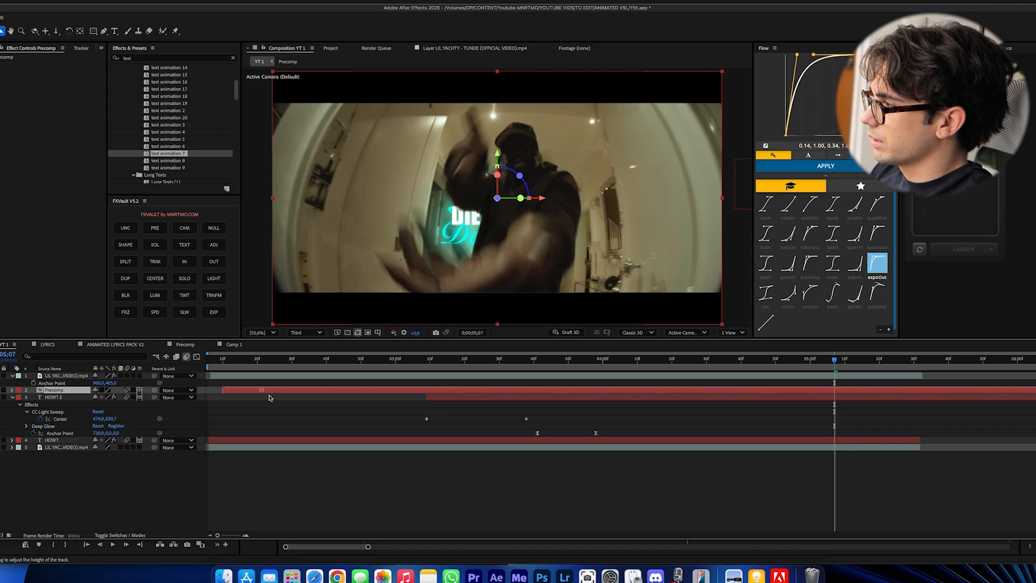
drag(503, 370, 580, 378)
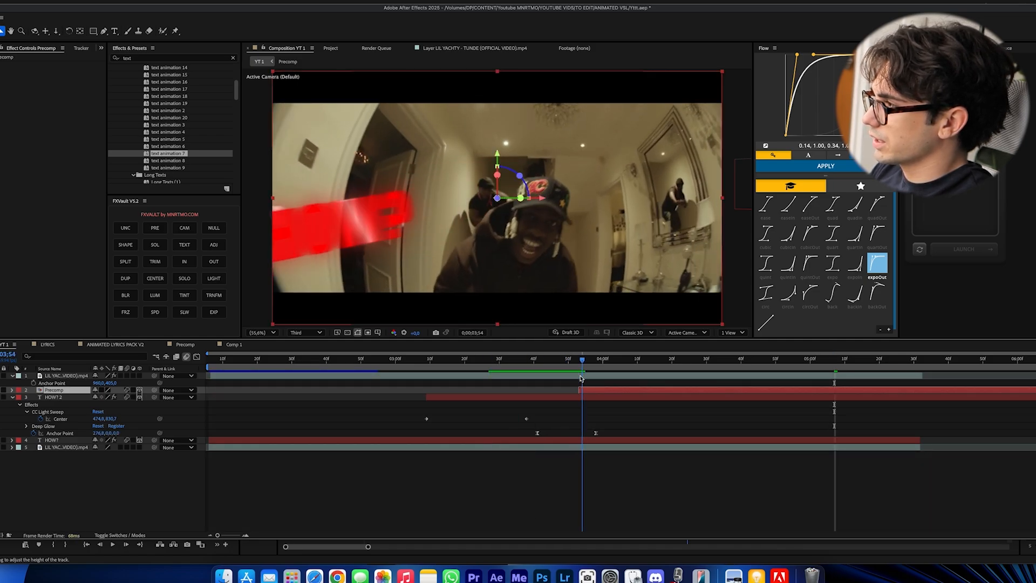
key(space)
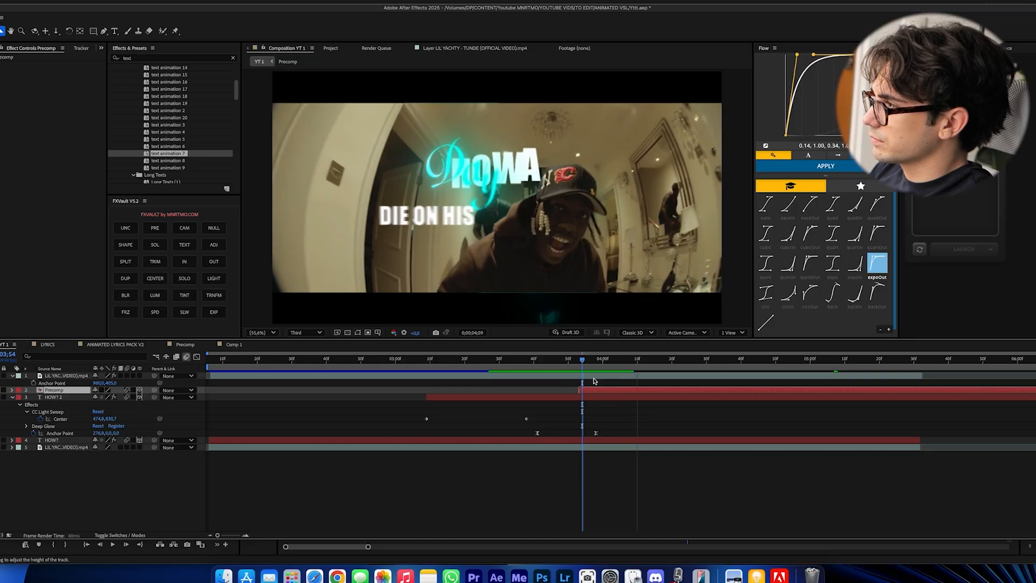
key(space)
- Enlarge the precomp over the wall beside the rapper's head and keyframe its Anchor Point at 0;00;04;20
drag(674, 365, 735, 365)
drag(483, 202, 378, 198)
key(s)
drag(101, 397, 122, 397)
mouse_move(408, 195)
mouse_down()
mouse_move(393, 195)
mouse_move(414, 197)
mouse_up()
drag(414, 197, 408, 187)
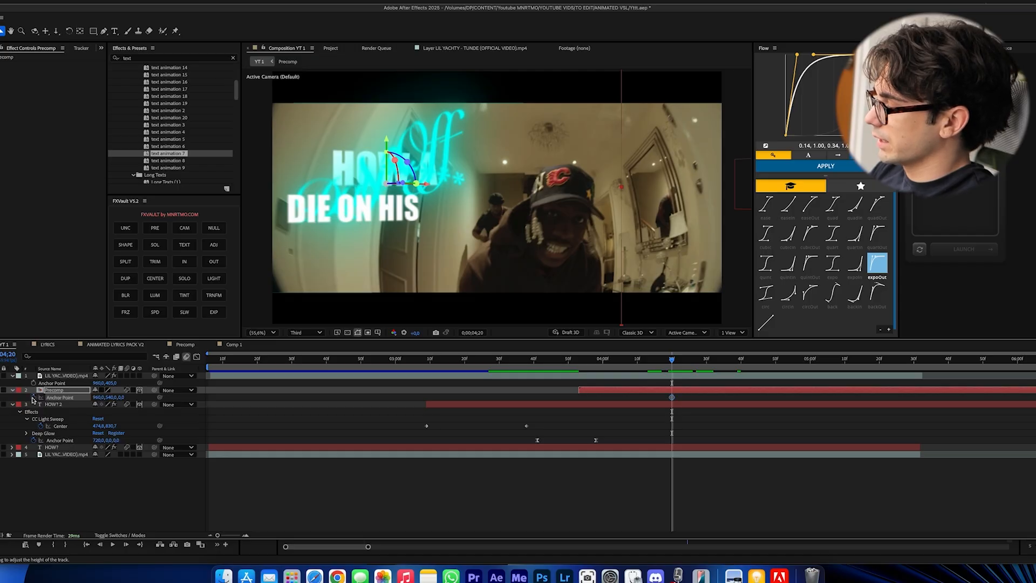
- At 0;00;04;55, set the precomp's horizontal Anchor Point to 1700 and ease both Anchor Point keyframes with the expoIn curve
drag(707, 371, 793, 369)
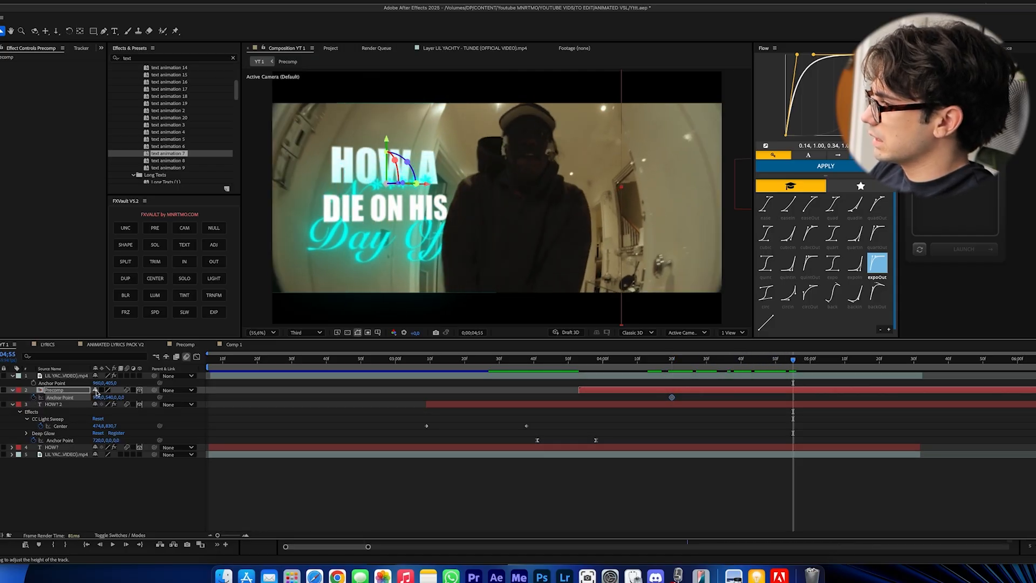
drag(96, 398, 123, 391)
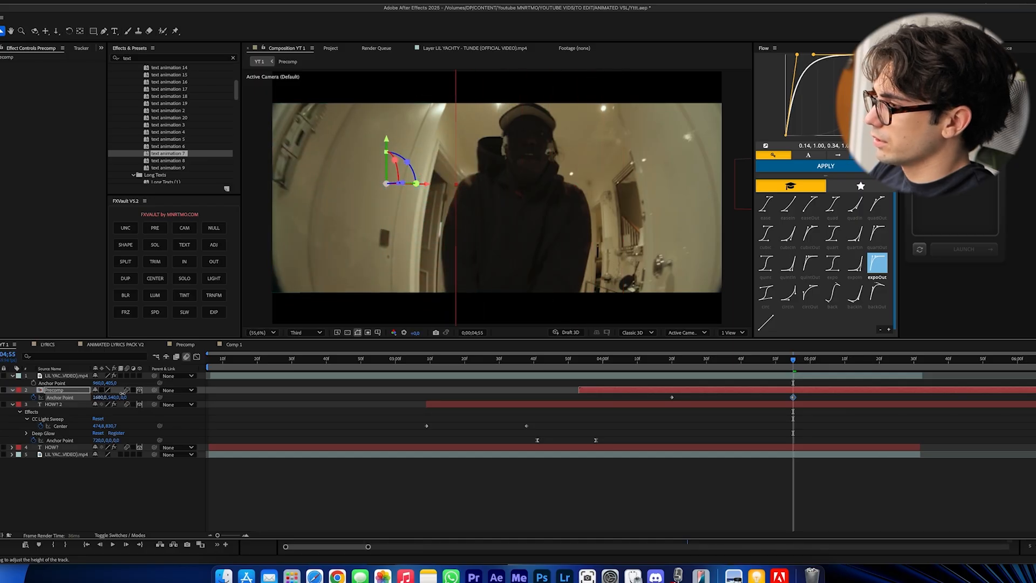
drag(635, 395, 803, 401)
click(855, 265)
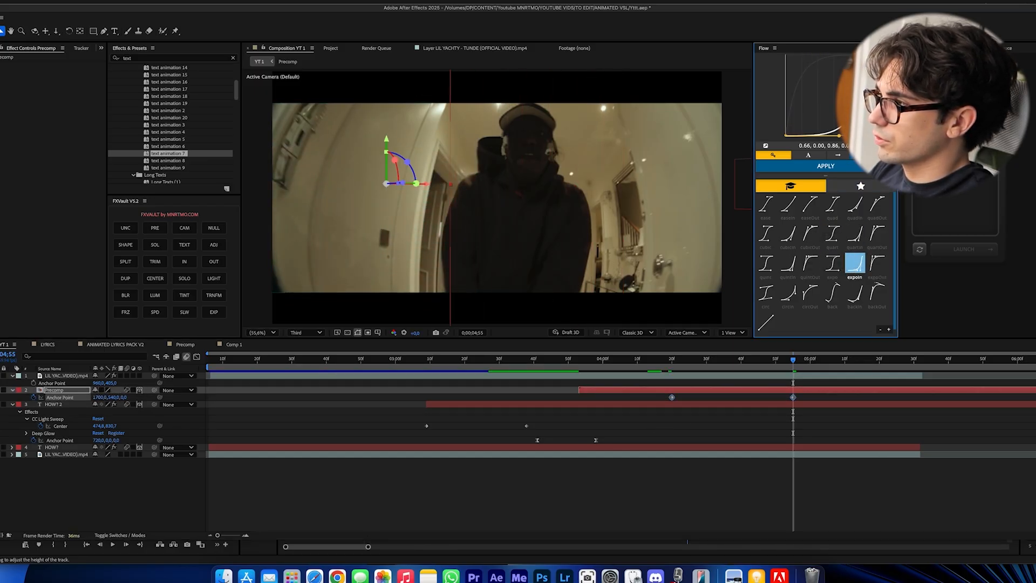
- Play the YT 1 composition from 0;00;02;06 to review the lyric animations over the footage
click(673, 370)
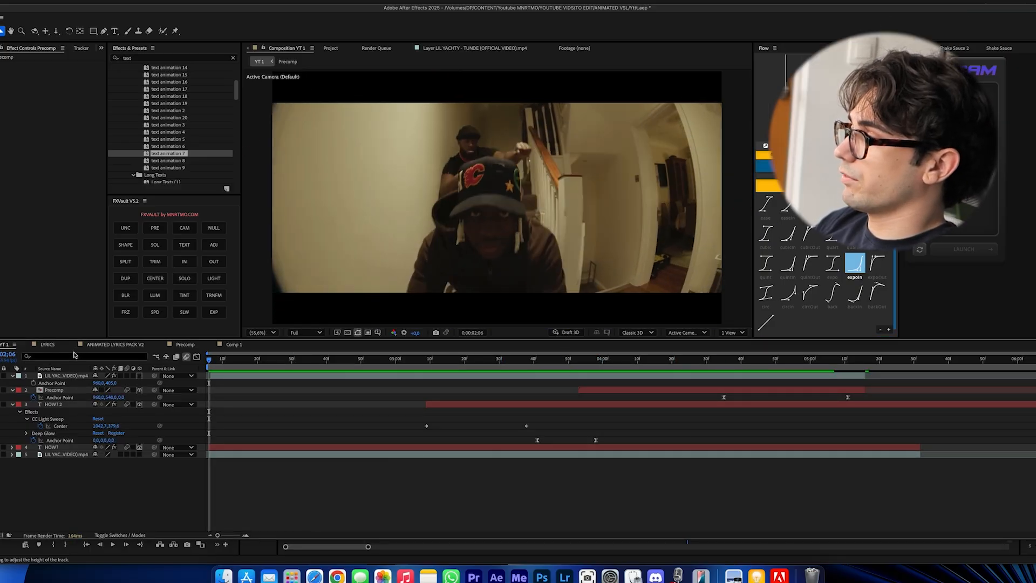
key(space)
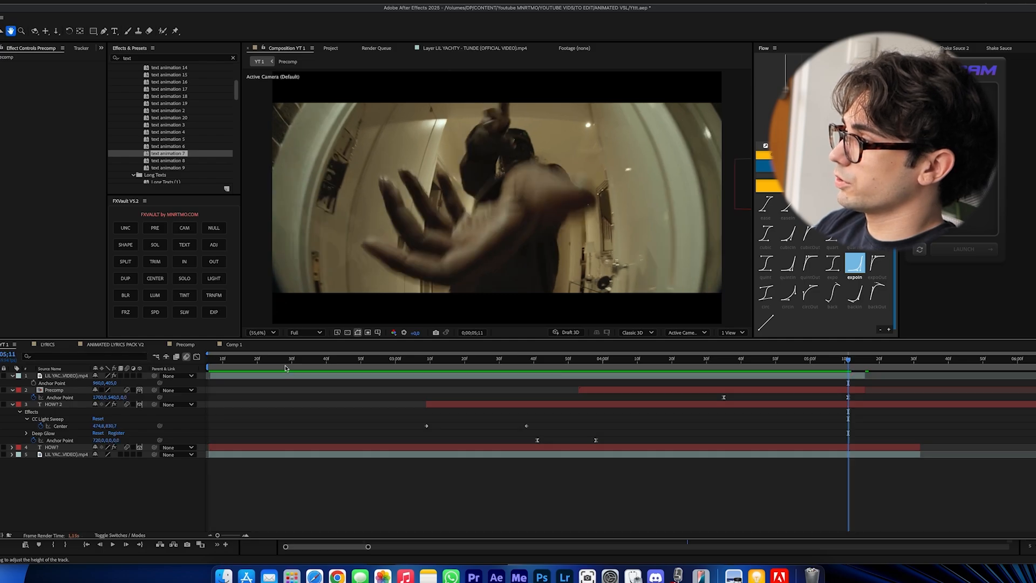
drag(587, 387, 601, 414)
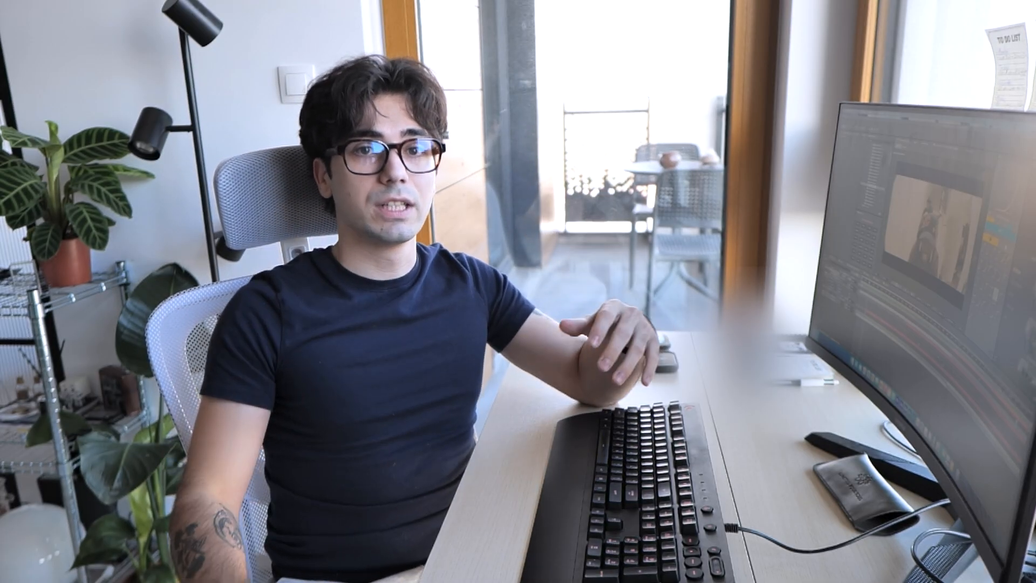